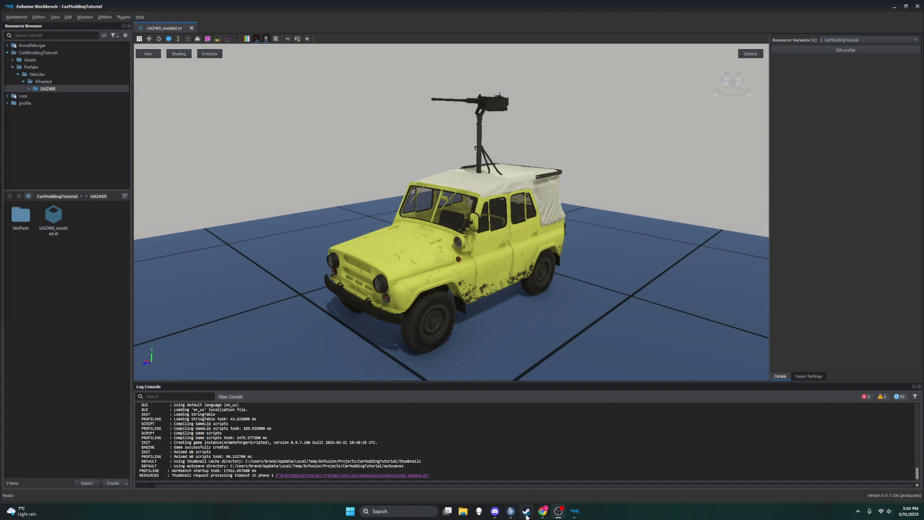
# Switch to the browser and review the Car Modding wiki's sections on adding a turret, changing exhaust effects and testing in-game.
pyautogui.click(542, 511)
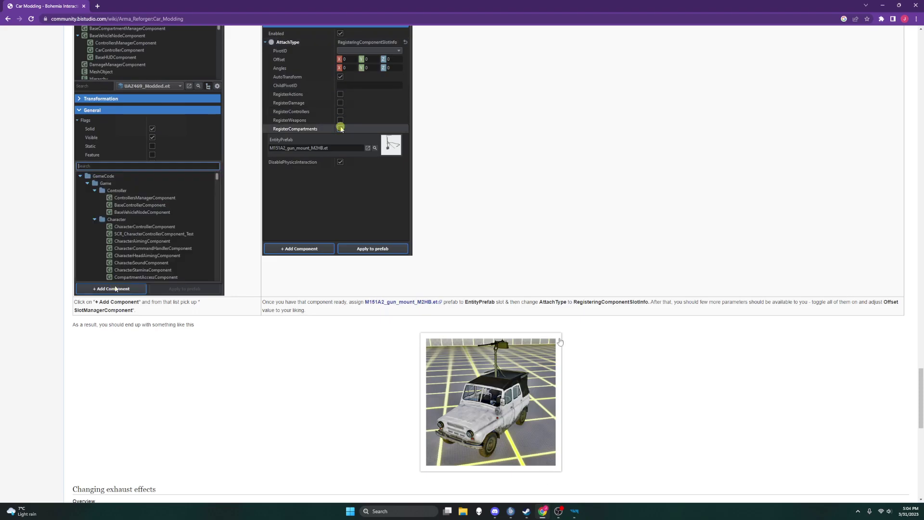
pyautogui.keyDown('ctrl'); pyautogui.scroll(-2, 417, 320); pyautogui.keyUp('ctrl')
pyautogui.keyDown('ctrl'); pyautogui.scroll(1, 417, 322); pyautogui.keyUp('ctrl')
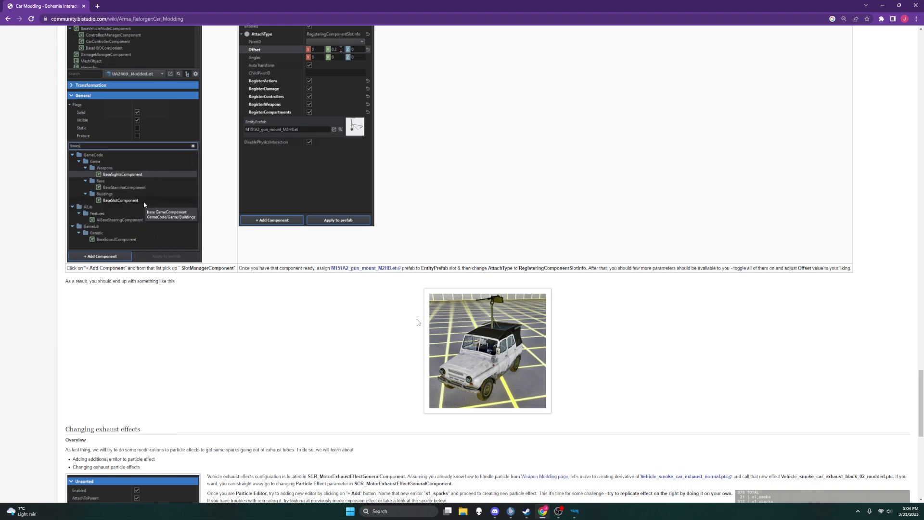
pyautogui.scroll(6, 351, 331)
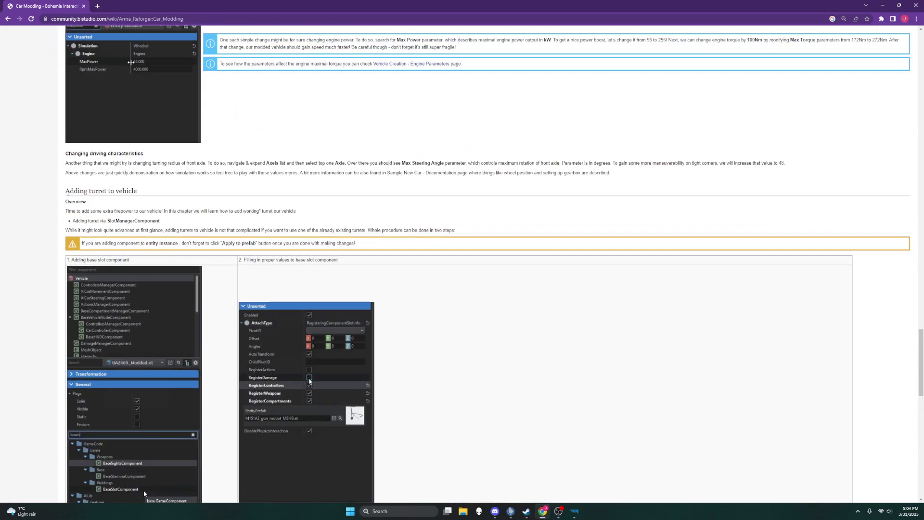
pyautogui.scroll(-9, 229, 217)
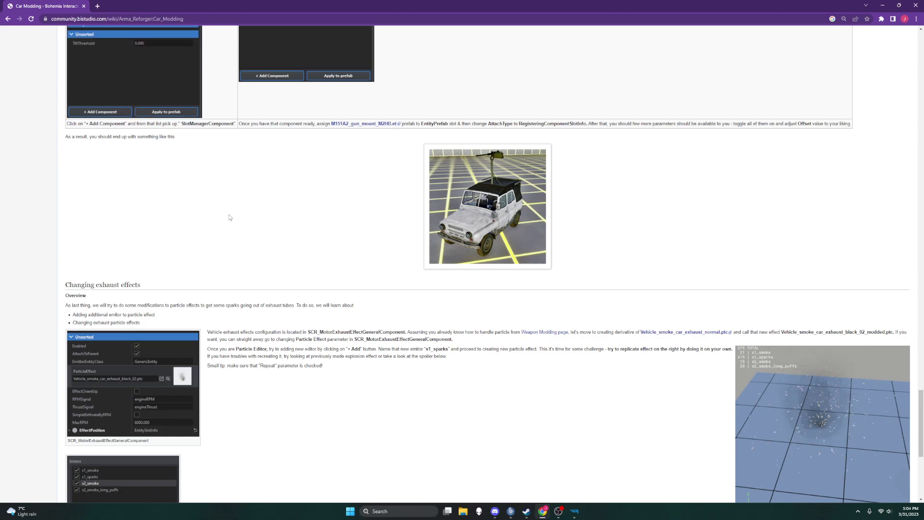
pyautogui.scroll(-5, 229, 214)
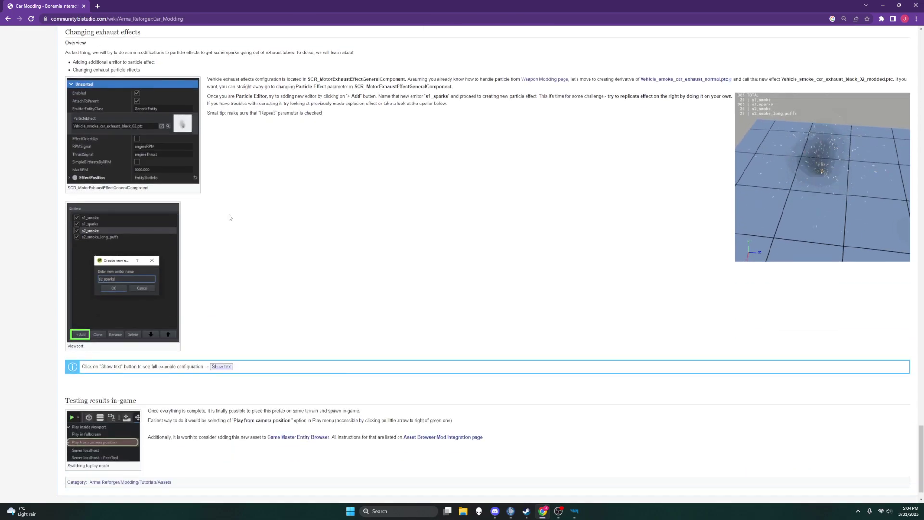
pyautogui.scroll(4, 229, 215)
pyautogui.scroll(2, 237, 219)
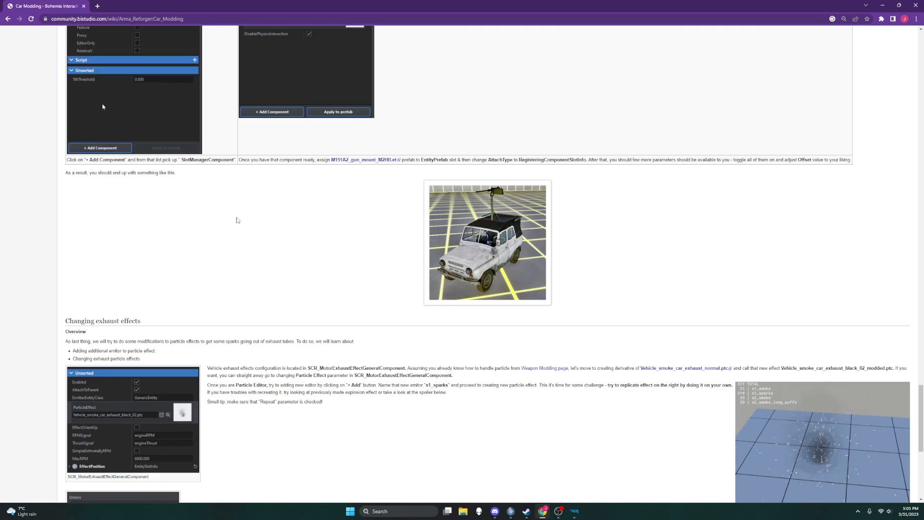
pyautogui.click(558, 514)
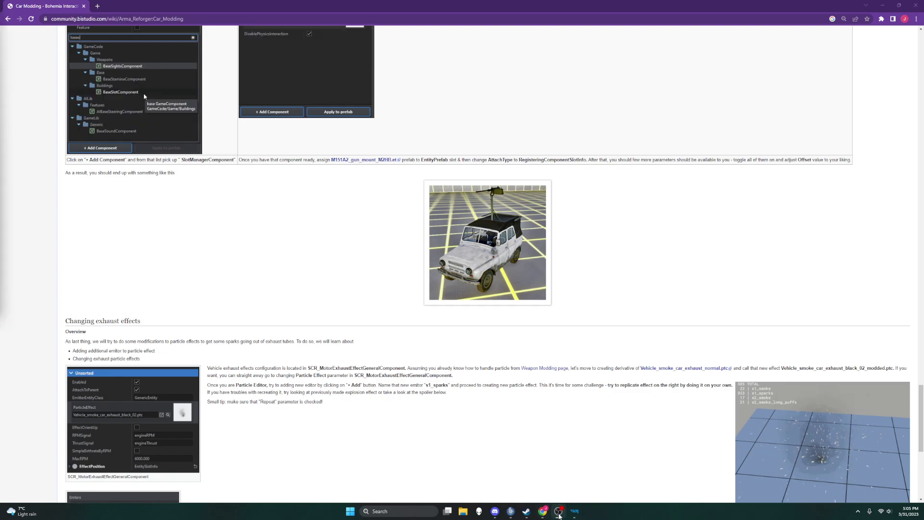
# Switch to Enfusion Workbench and open the UAZ469_modded prefab for editing, viewing the vehicle from its side.
pyautogui.click(574, 512)
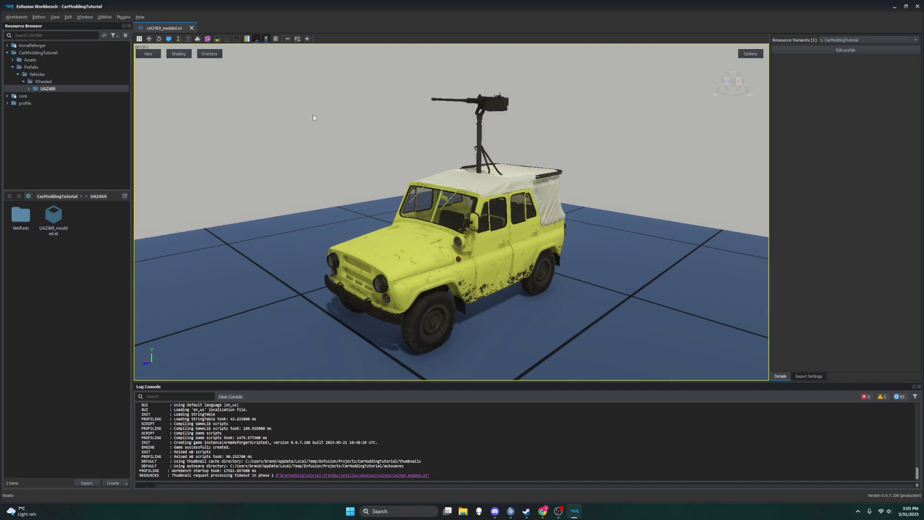
pyautogui.click(837, 51)
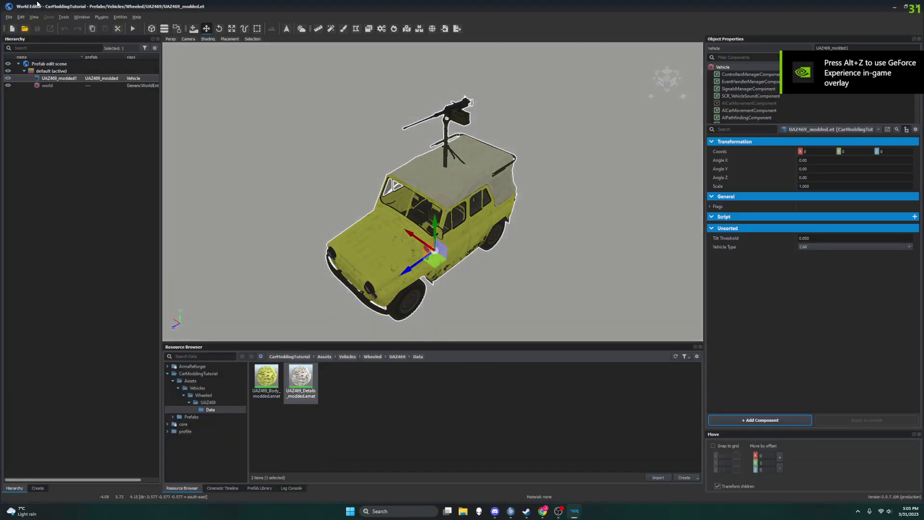
pyautogui.moveTo(407, 270); pyautogui.dragTo(398, 236, button='right')
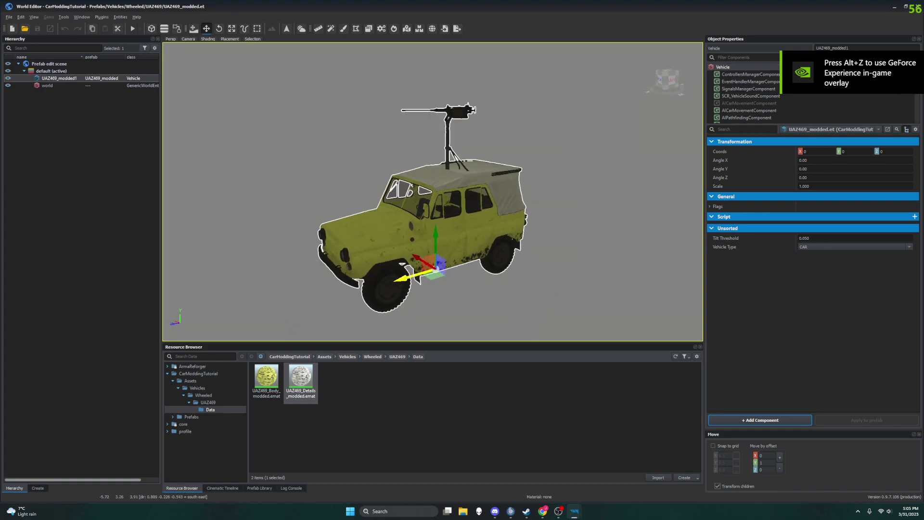
pyautogui.moveTo(398, 288)
pyautogui.mouseDown(button='right')
pyautogui.moveTo(380, 287)
pyautogui.moveTo(398, 288)
pyautogui.mouseUp(button='right')
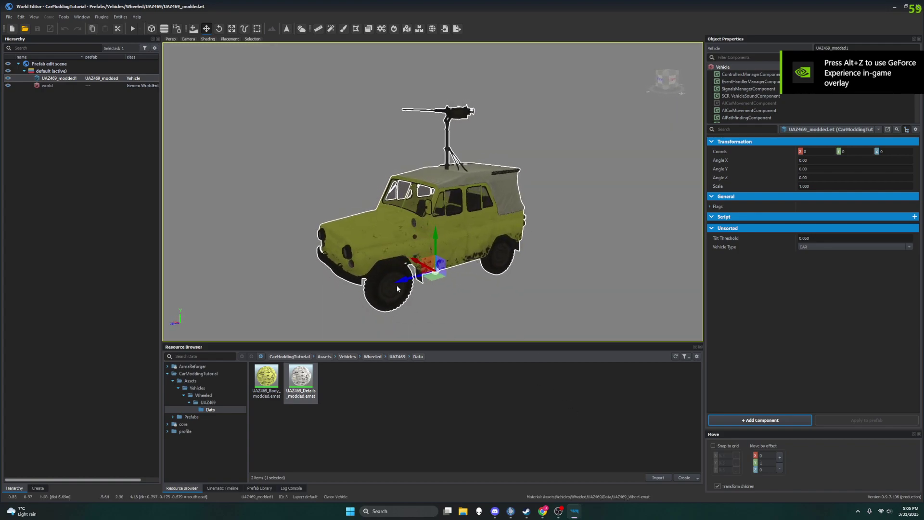
# Compare the modded vehicle preview with the wiki and read the Changing exhaust effects section in the browser.
pyautogui.moveTo(544, 515)
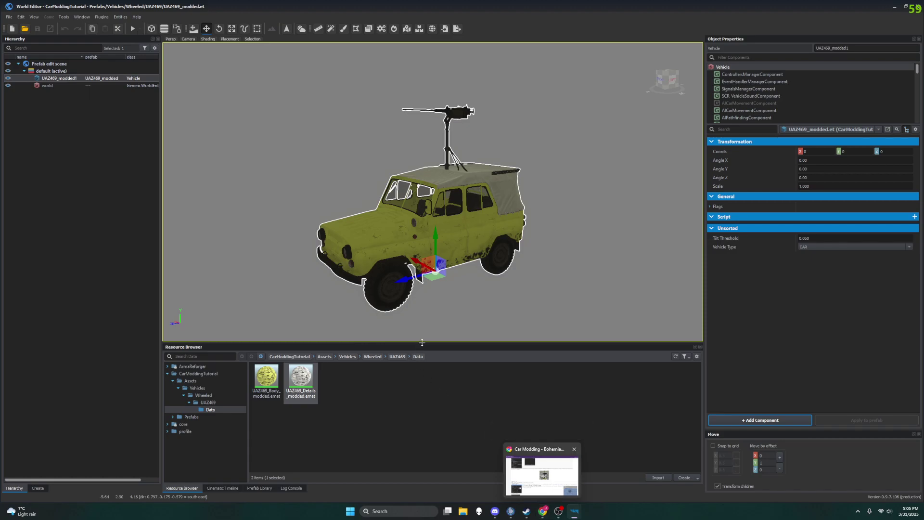
pyautogui.click(543, 513)
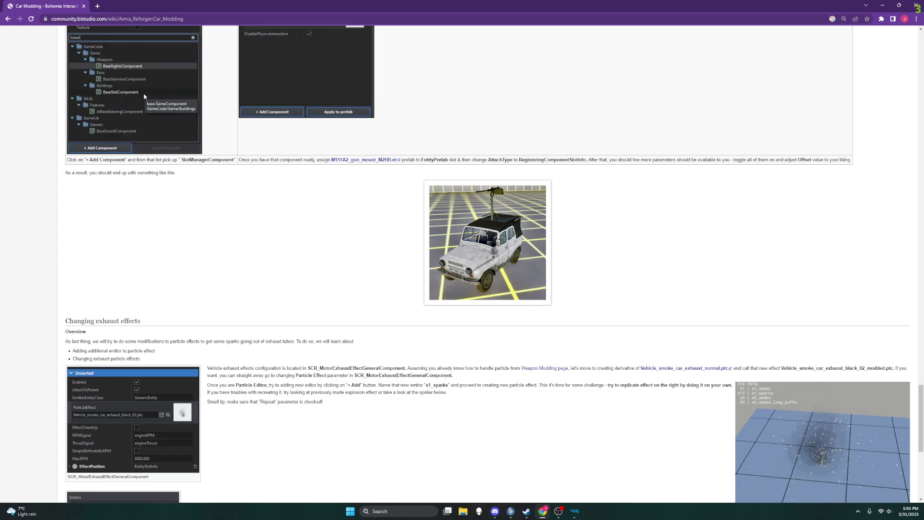
pyautogui.click(559, 511)
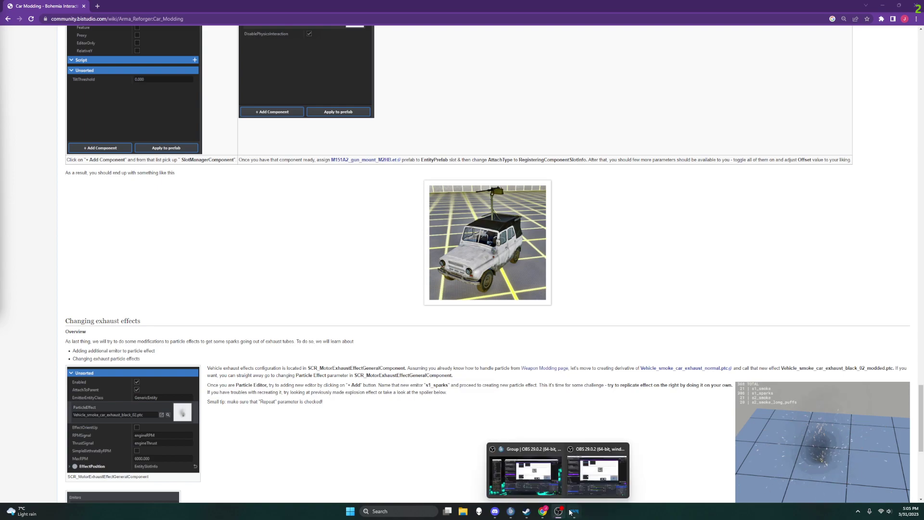
pyautogui.moveTo(574, 511)
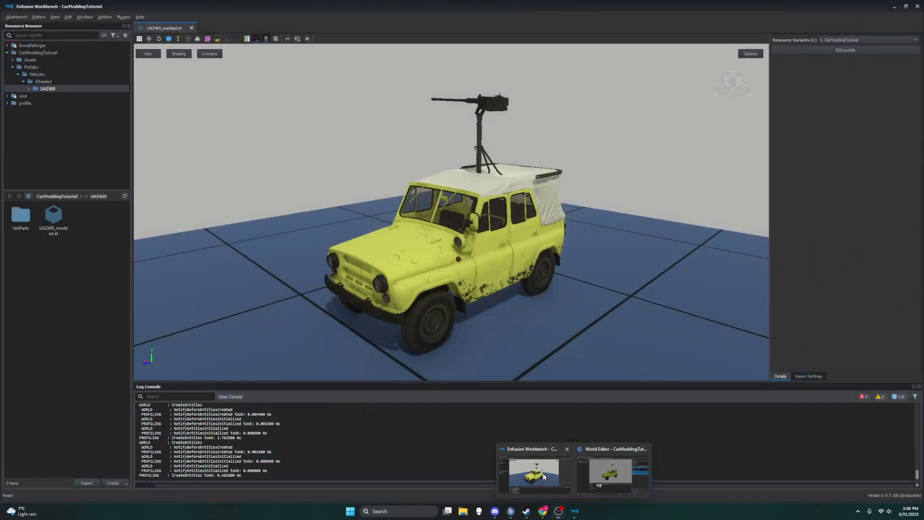
pyautogui.click(544, 476)
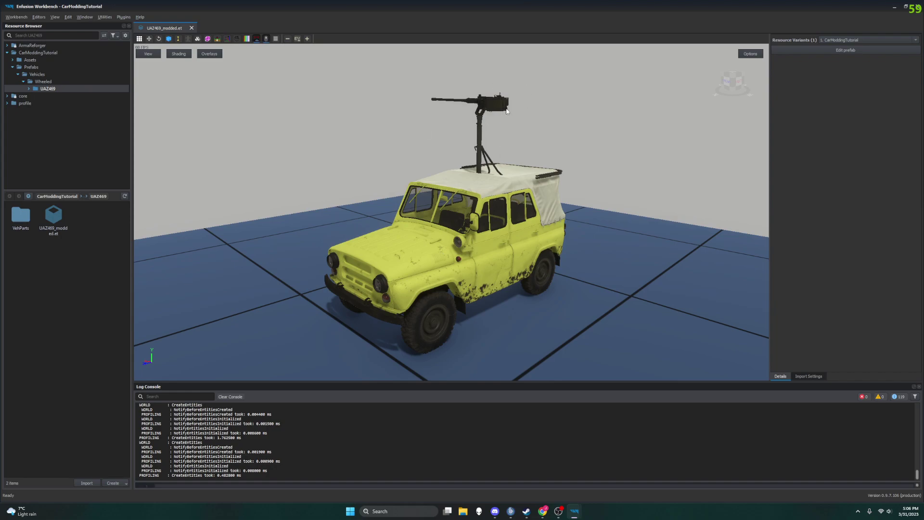
pyautogui.click(550, 514)
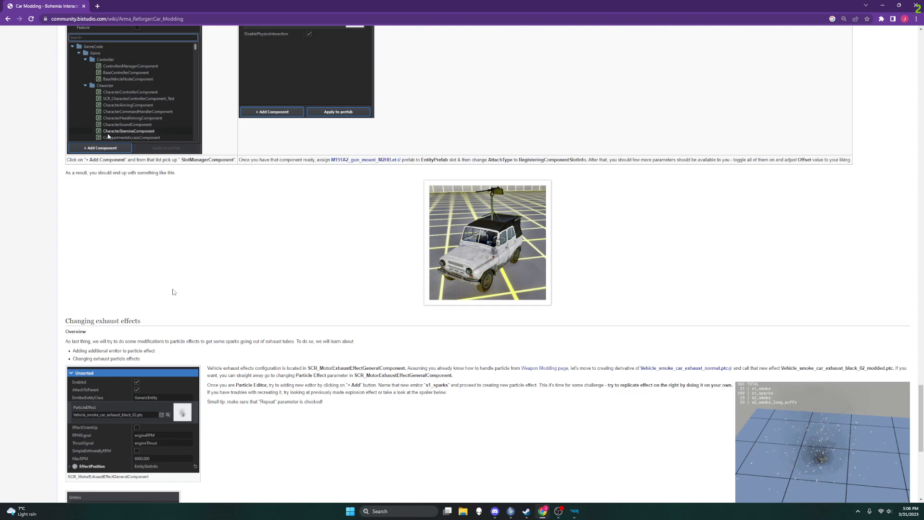
pyautogui.scroll(-2, 447, 300)
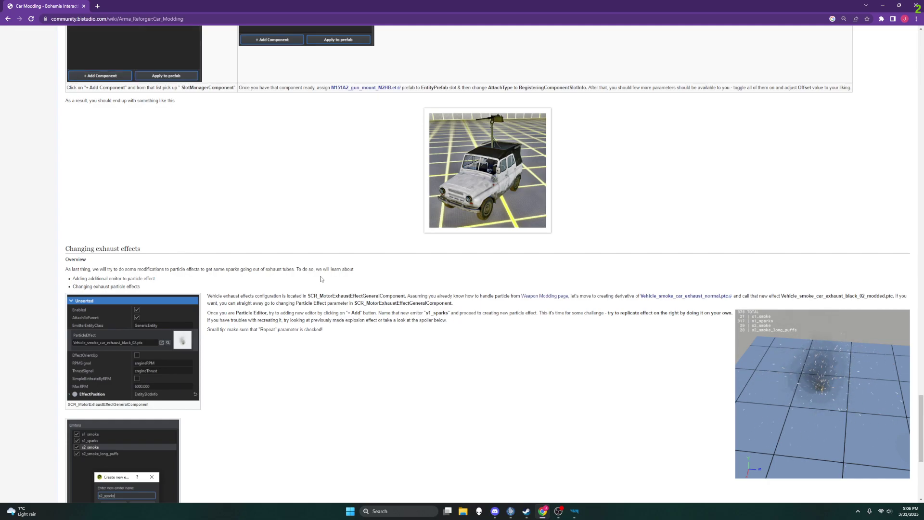
pyautogui.scroll(-2, 421, 274)
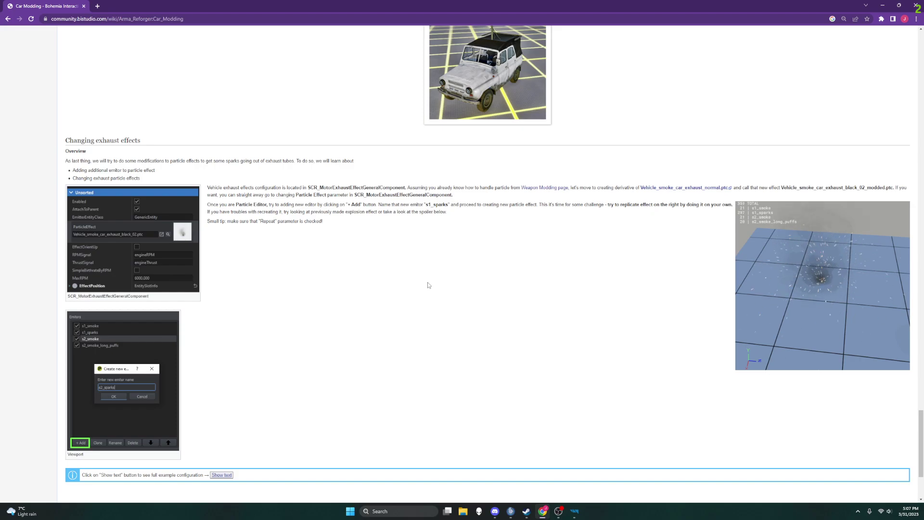
# Check the prefab in the World Editor and copy the component name SCR_MotorExhaustEffectGeneralComponent from the wiki in the browser.
pyautogui.click(575, 512)
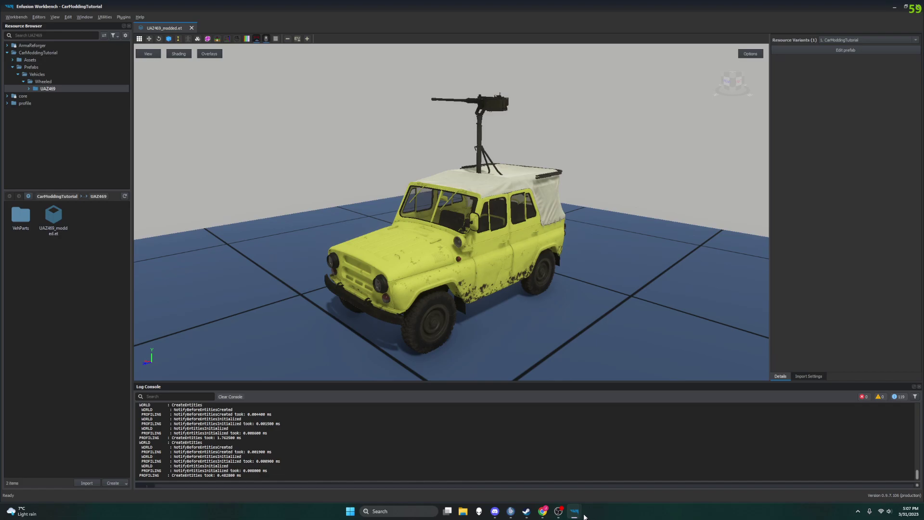
pyautogui.moveTo(575, 514)
pyautogui.click(597, 476)
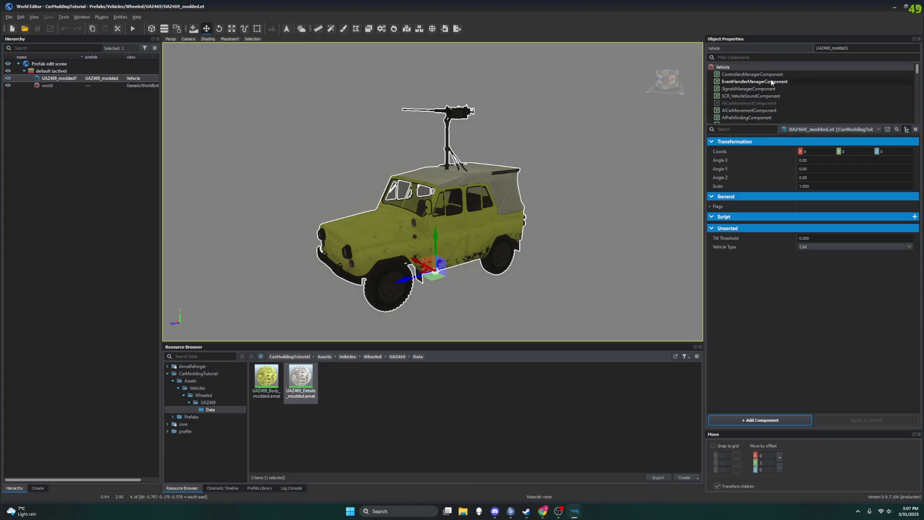
pyautogui.click(542, 514)
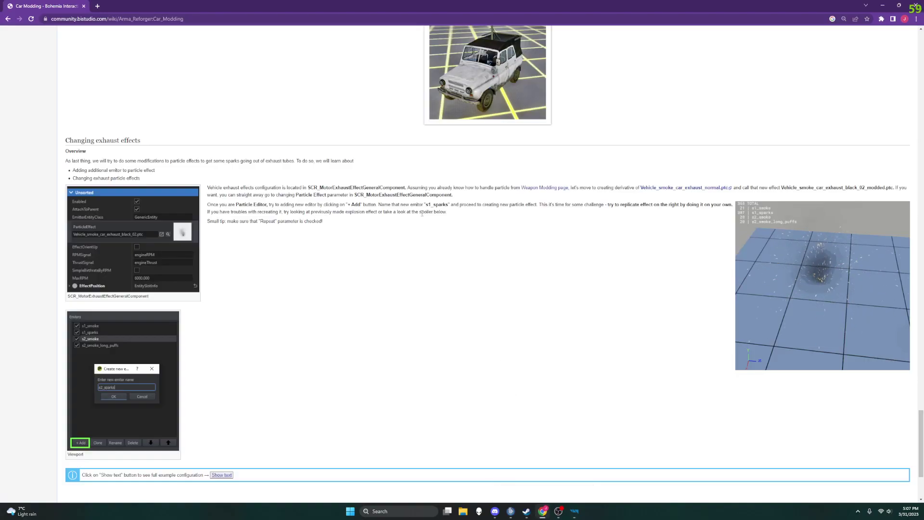
pyautogui.moveTo(307, 188); pyautogui.dragTo(406, 188)
pyautogui.hotkey('ctrl', 'c')
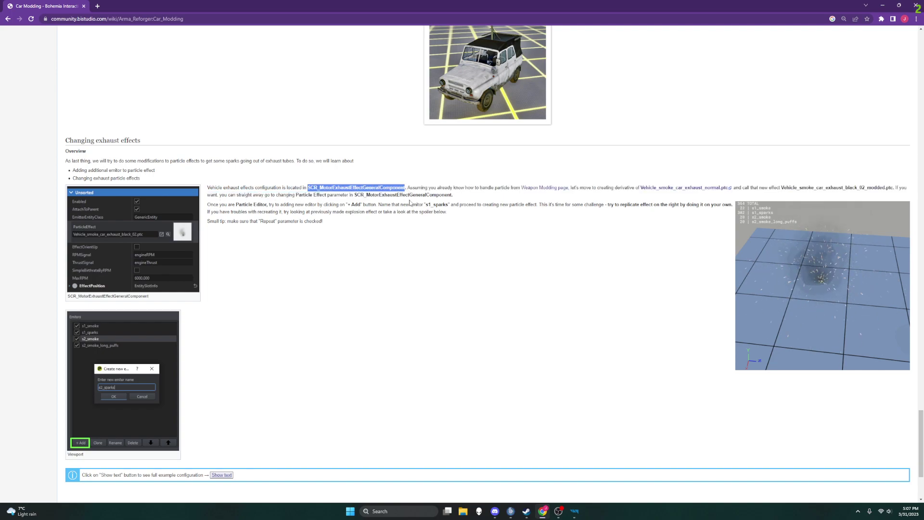
# In the World Editor, filter the vehicle's components for SCR_MotorExhaustEffectGeneralComponent, select it and expand its Effect Position settings.
pyautogui.hotkey('alt', 'Tab')
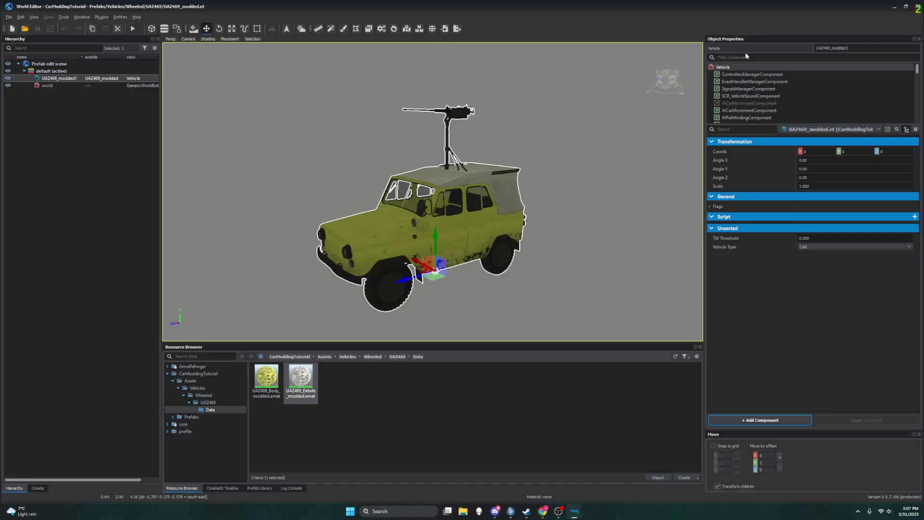
pyautogui.click(744, 56)
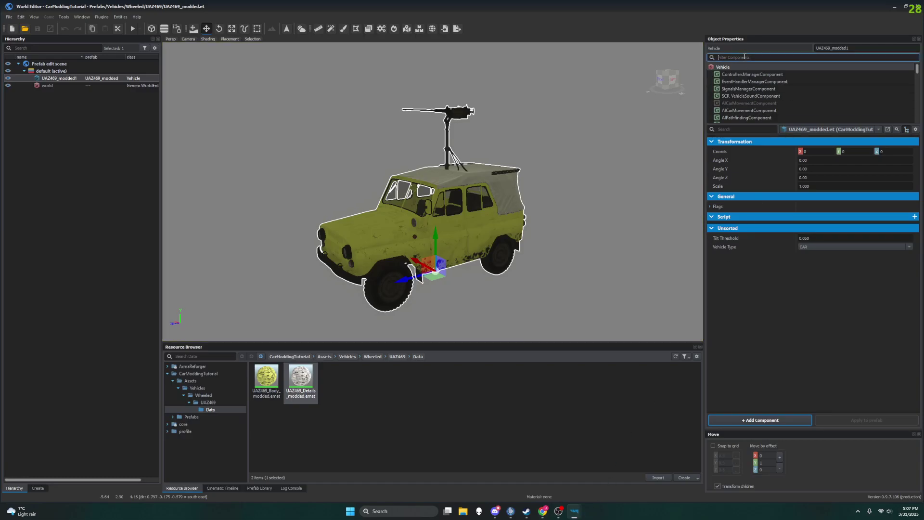
pyautogui.hotkey('ctrl', 'v')
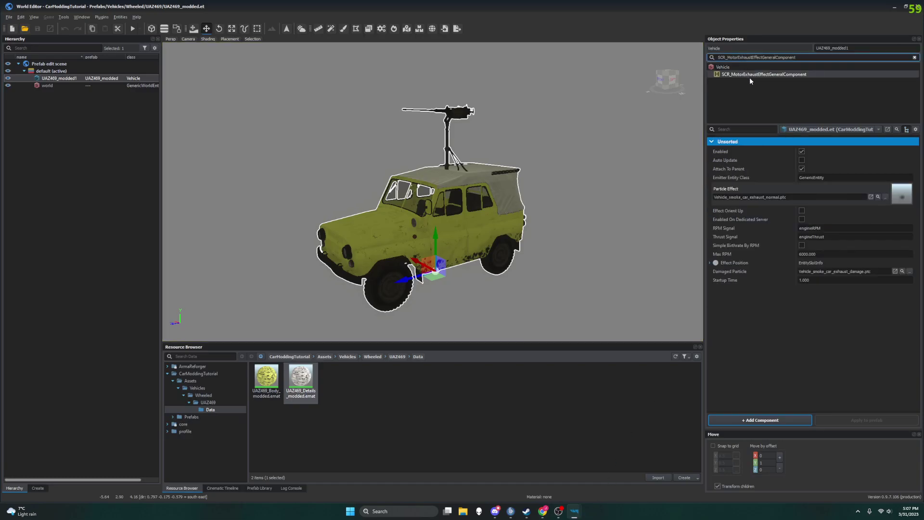
pyautogui.click(753, 73)
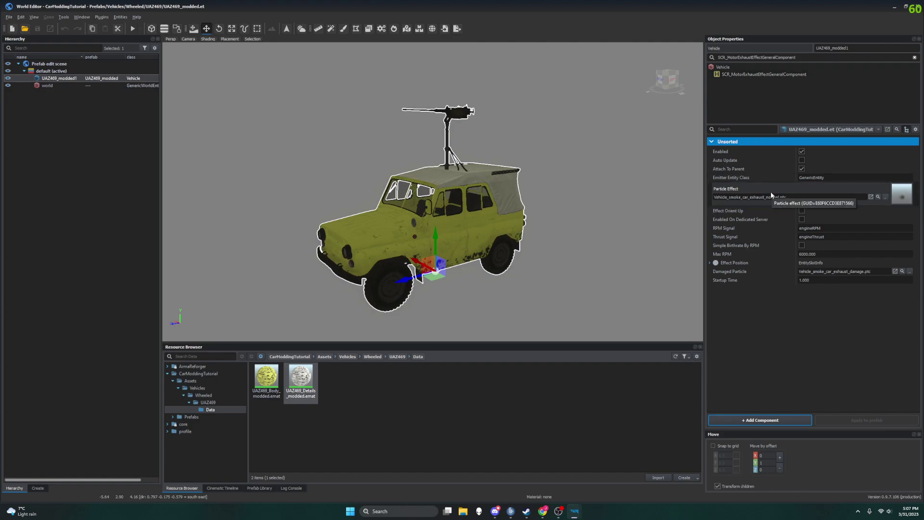
pyautogui.click(710, 262)
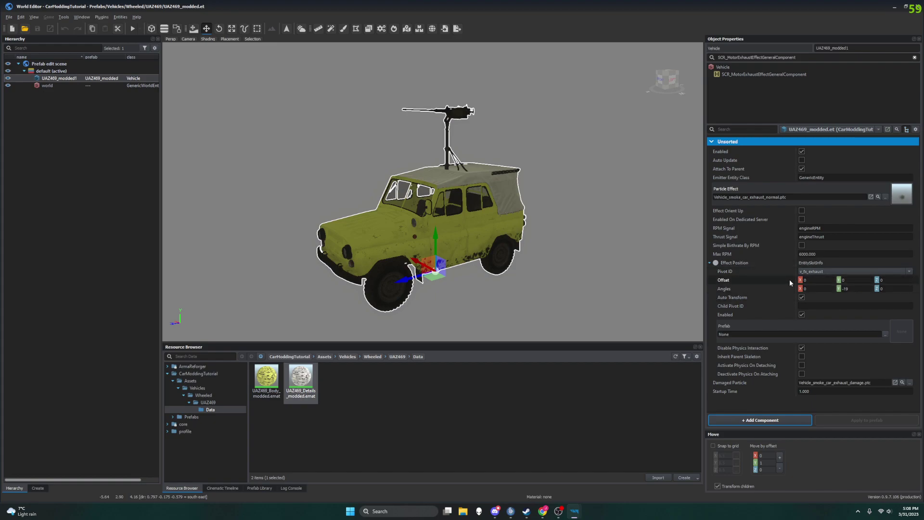
pyautogui.moveTo(501, 255); pyautogui.dragTo(308, 270, button='middle')
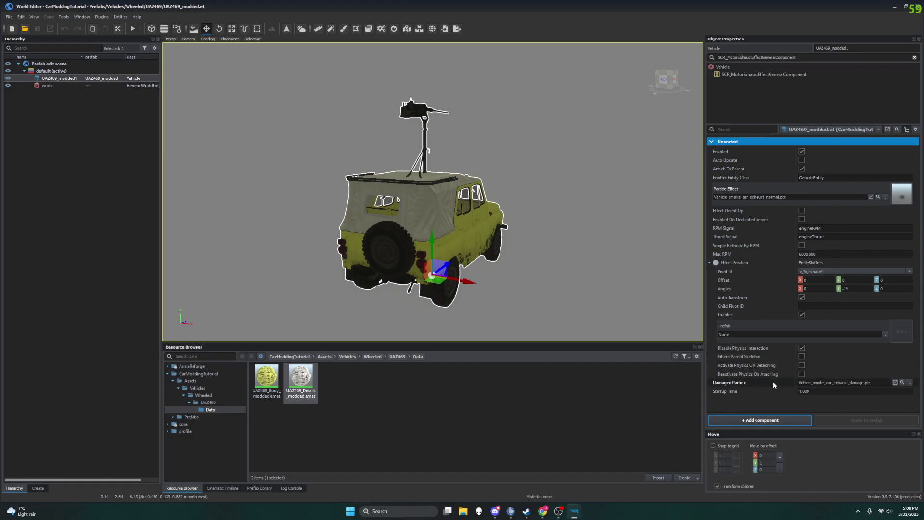
# Read the wiki's instructions in the browser on deriving a new exhaust particle effect and select the name Vehicle_smoke_car_exhaust_black_02_modded.ptc.
pyautogui.click(540, 512)
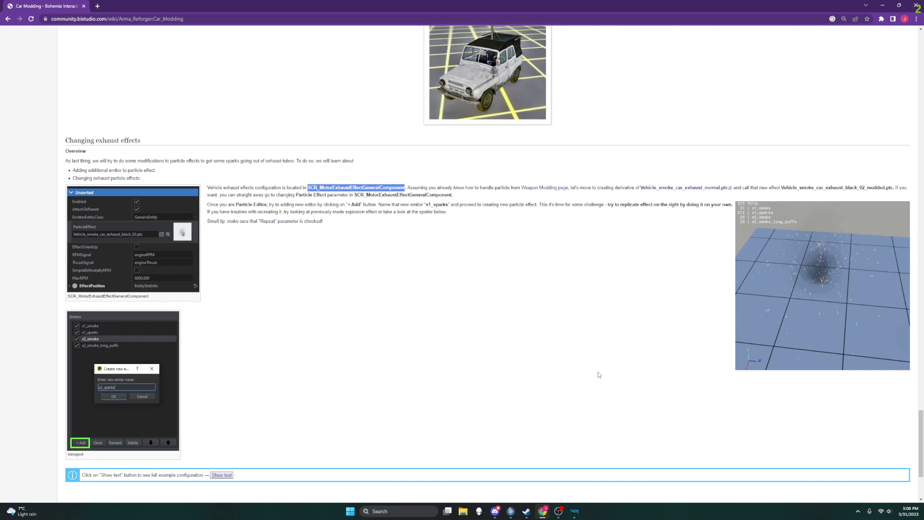
pyautogui.click(536, 247)
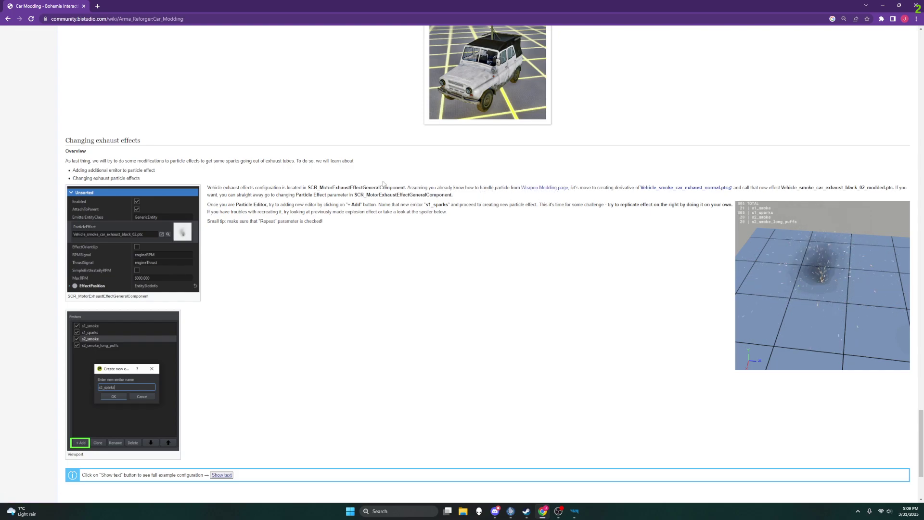
pyautogui.moveTo(407, 187); pyautogui.dragTo(567, 192)
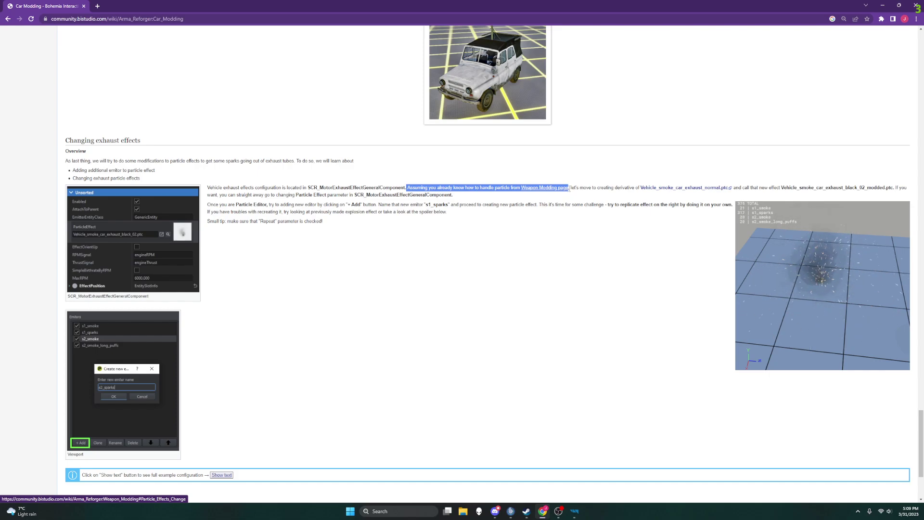
pyautogui.click(606, 176)
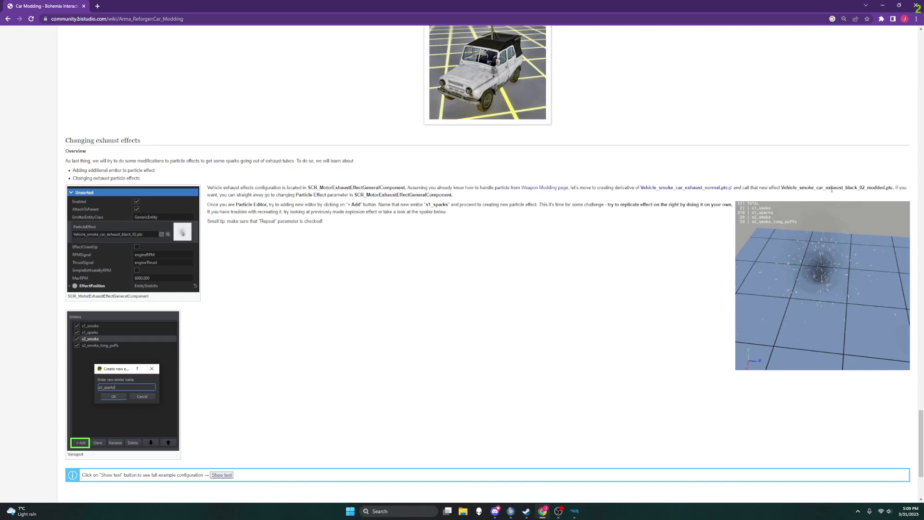
pyautogui.moveTo(781, 187); pyautogui.dragTo(860, 195)
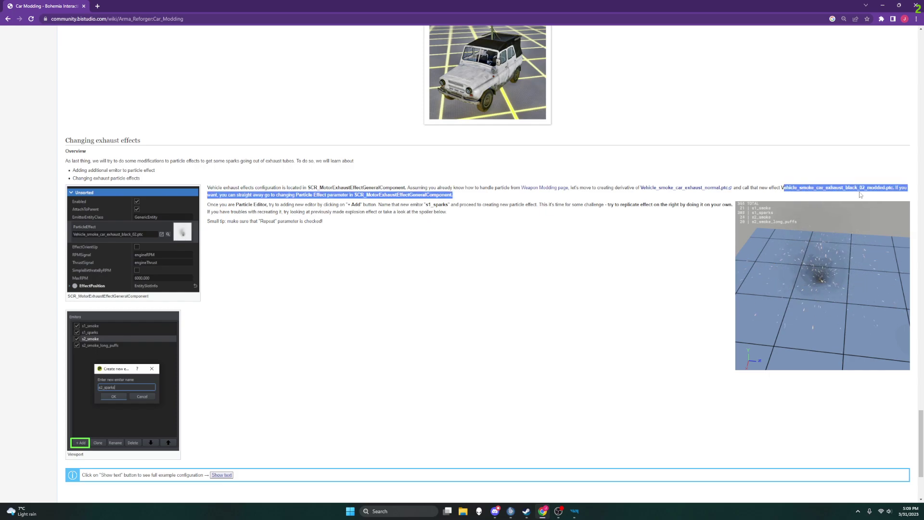
pyautogui.click(783, 187)
pyautogui.moveTo(787, 188); pyautogui.dragTo(894, 190)
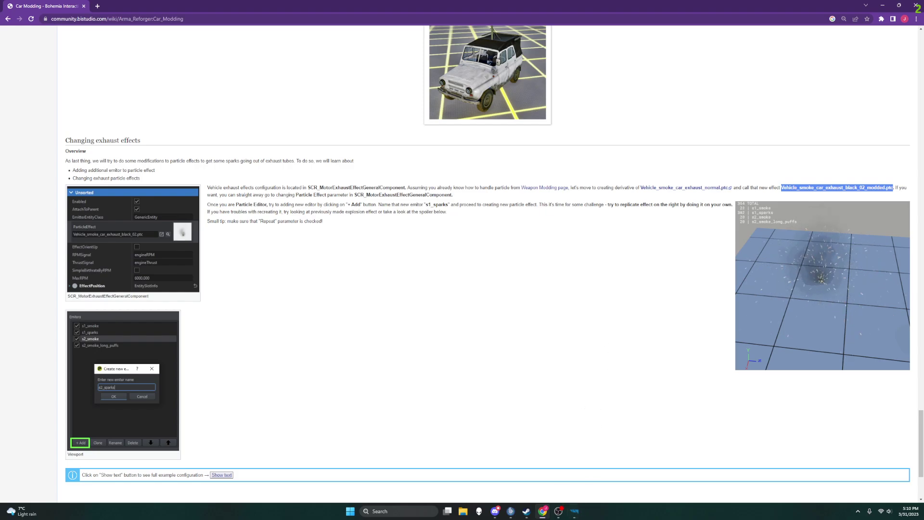
# Compare the wiki's exhaust effect instructions in the browser with the component's Particle Effect setting in the World Editor.
pyautogui.click(497, 513)
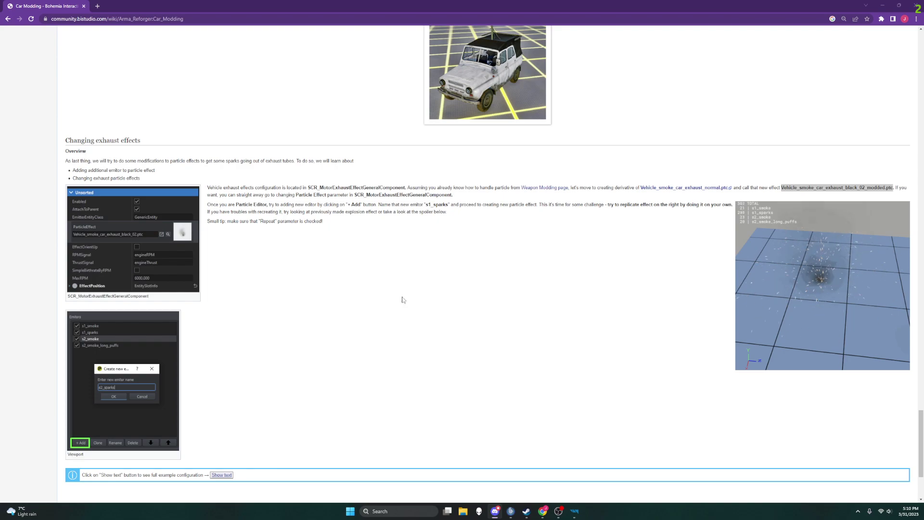
pyautogui.click(574, 511)
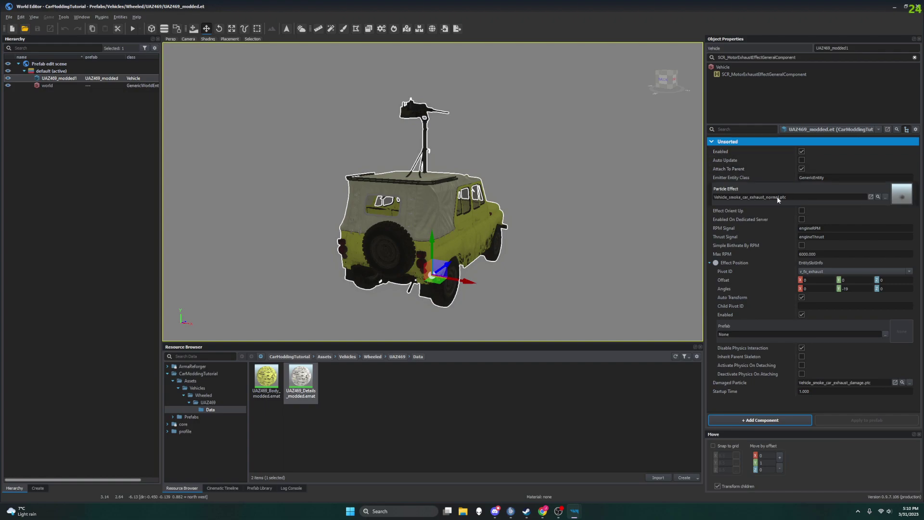
pyautogui.click(542, 511)
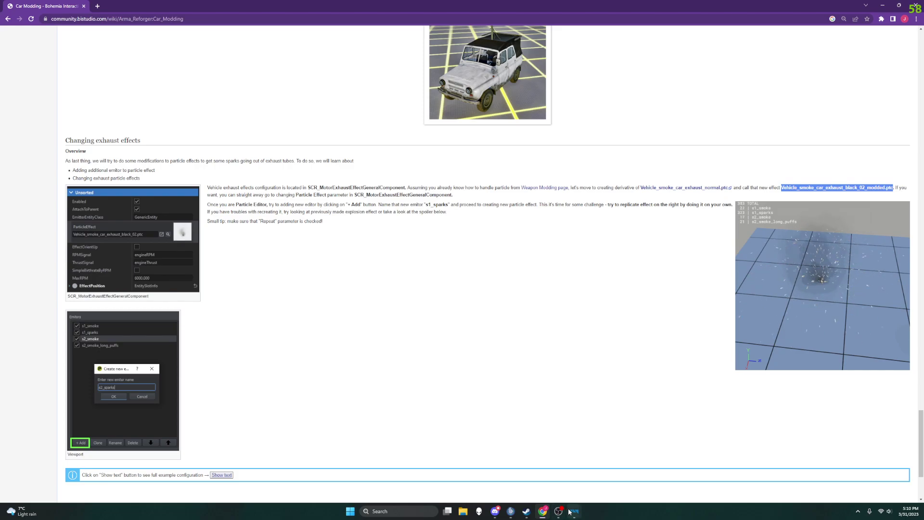
pyautogui.moveTo(571, 511)
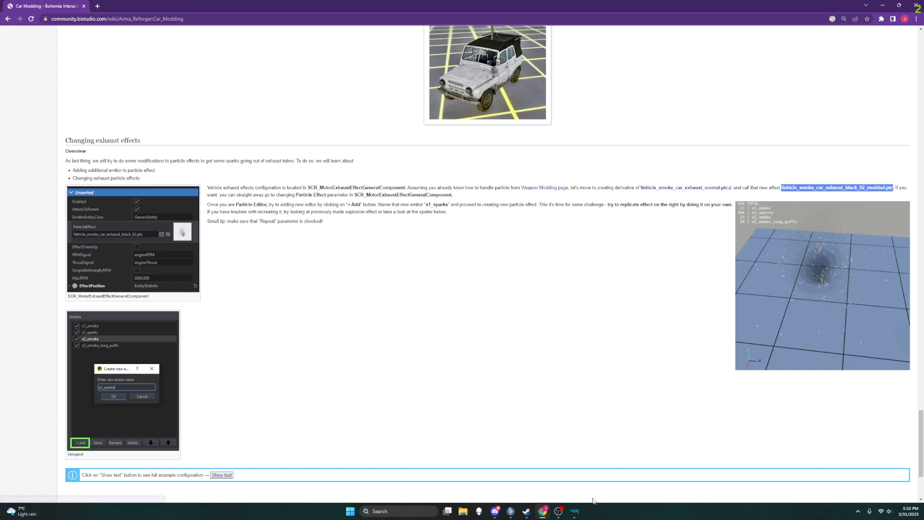
pyautogui.click(574, 511)
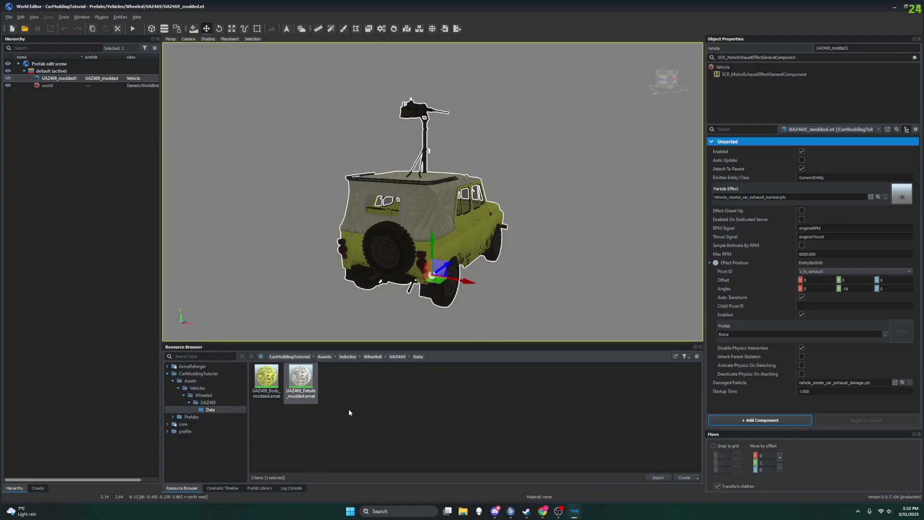
# Locate Vehicle_smoke_car_exhaust_normal.ptc in the Resource Browser from the Particle Effect property and check its available file actions against the wiki in the browser.
pyautogui.click(877, 197)
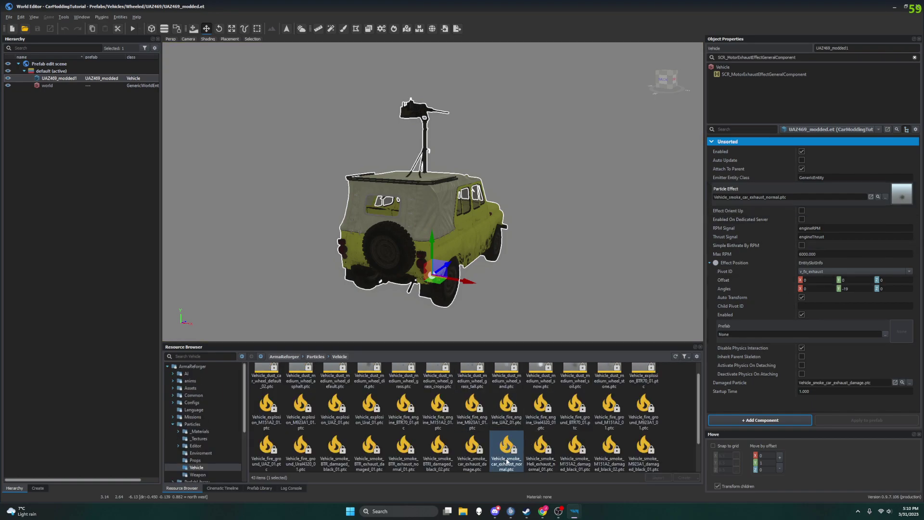
pyautogui.scroll(-1, 503, 426)
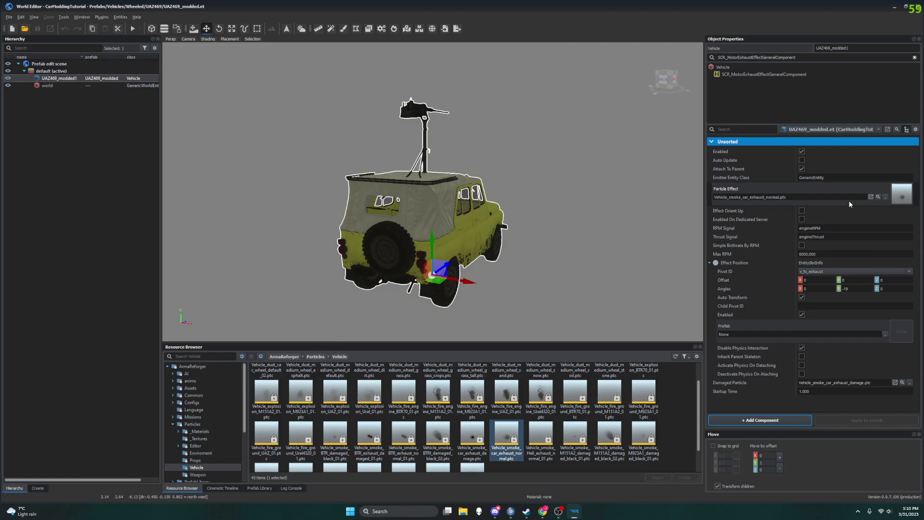
pyautogui.rightClick(507, 429)
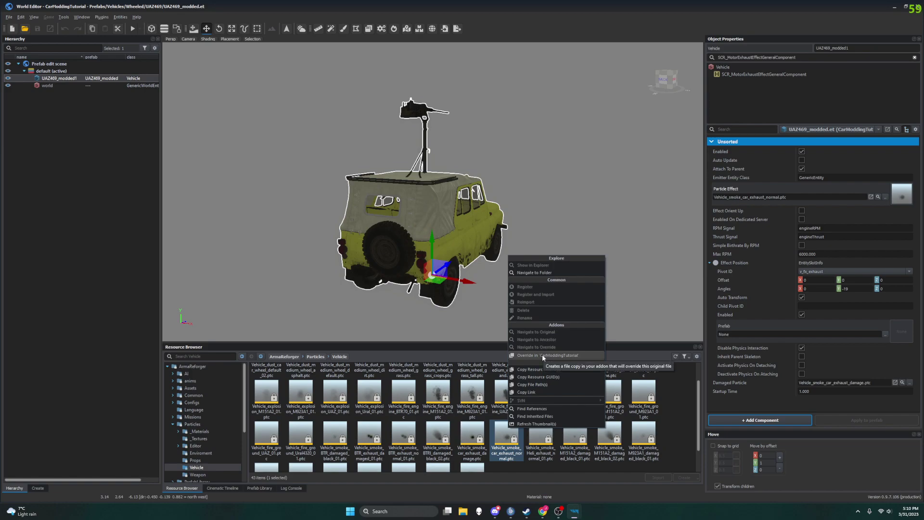
pyautogui.click(542, 511)
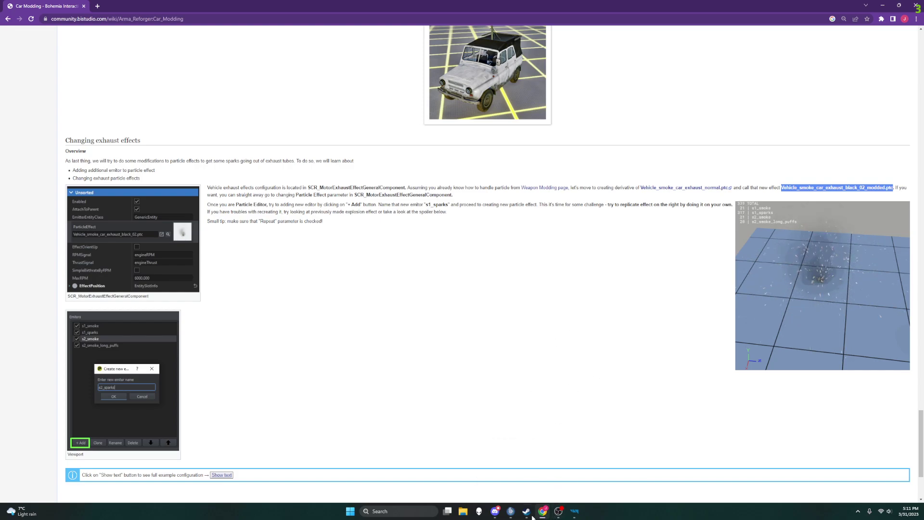
pyautogui.click(561, 512)
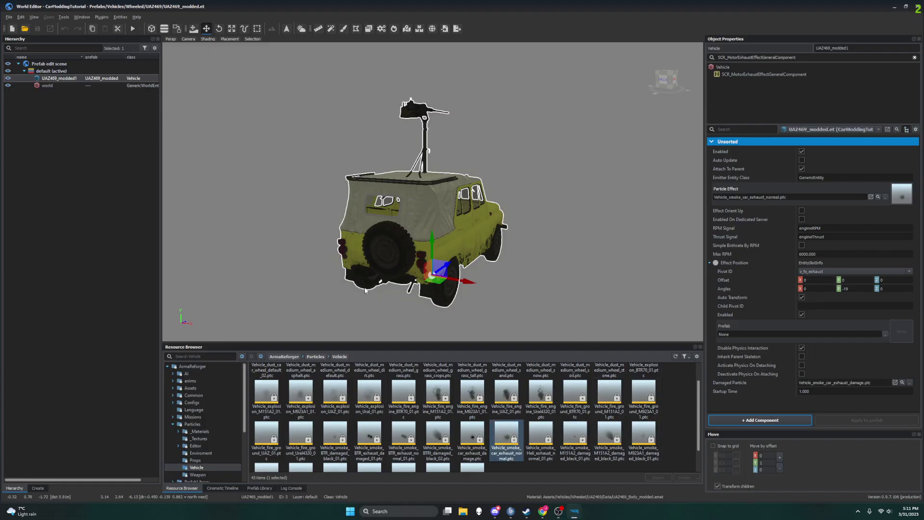
pyautogui.rightClick(511, 434)
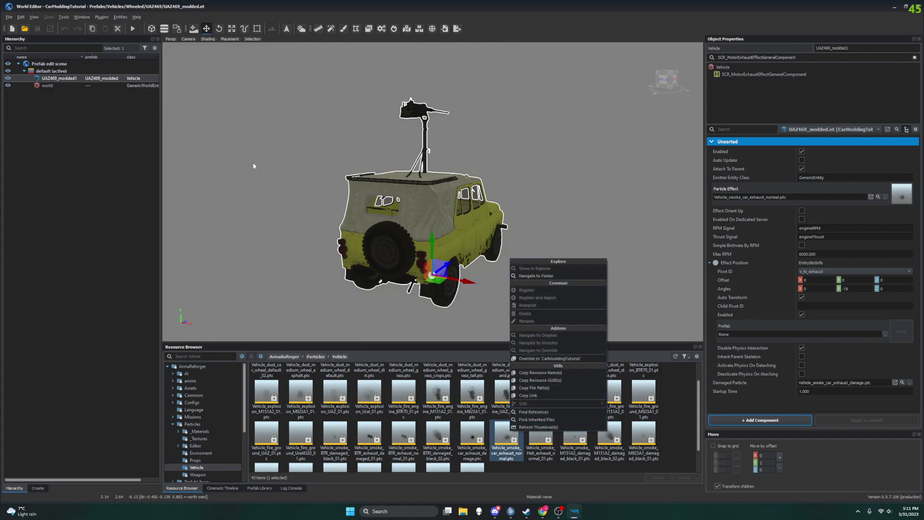
# Expand the CarModdingTutorial project in the Resource Browser's folder tree and reduce the size of the item thumbnails.
pyautogui.click(215, 400)
pyautogui.scroll(-4, 207, 433)
pyautogui.click(166, 460)
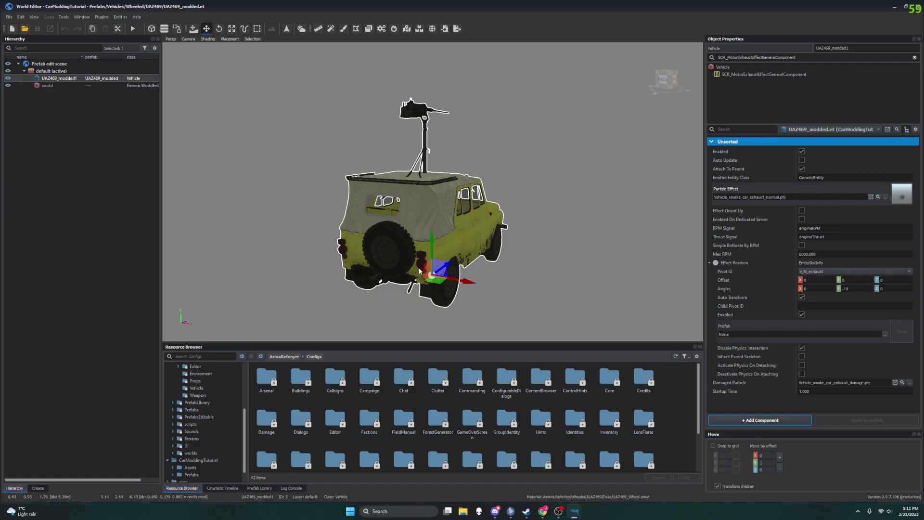
pyautogui.keyDown('ctrl'); pyautogui.scroll(2, 446, 397); pyautogui.keyUp('ctrl')
pyautogui.keyDown('ctrl'); pyautogui.scroll(3, 474, 407); pyautogui.keyUp('ctrl')
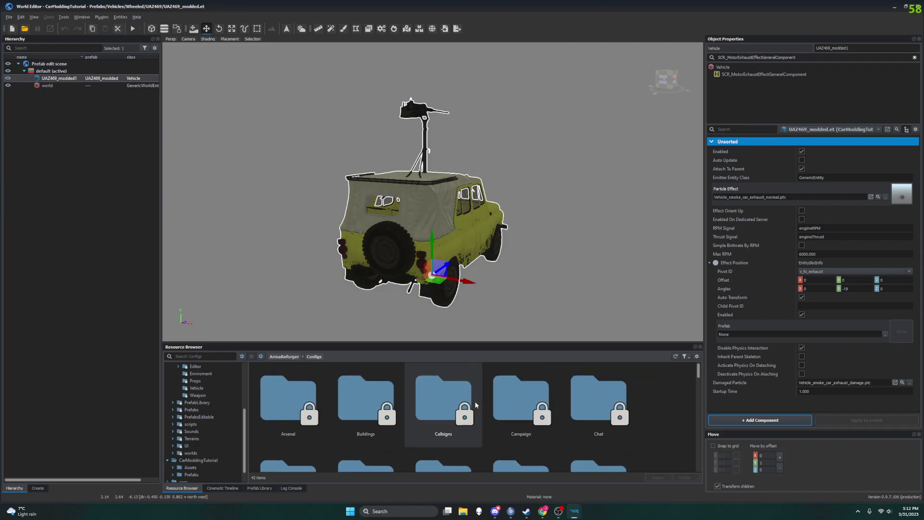
pyautogui.scroll(-2, 474, 401)
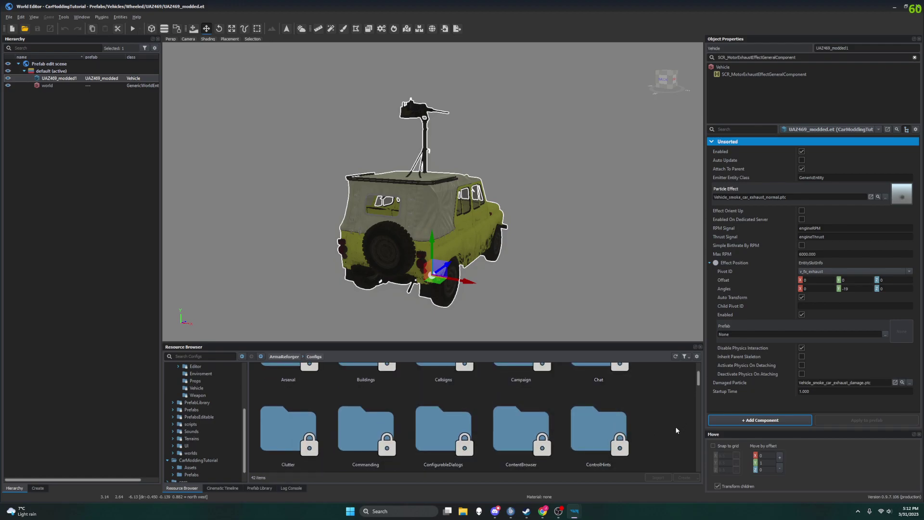
pyautogui.keyDown('ctrl'); pyautogui.scroll(-4, 676, 430); pyautogui.keyUp('ctrl')
pyautogui.keyDown('ctrl'); pyautogui.scroll(-2, 664, 428); pyautogui.keyUp('ctrl')
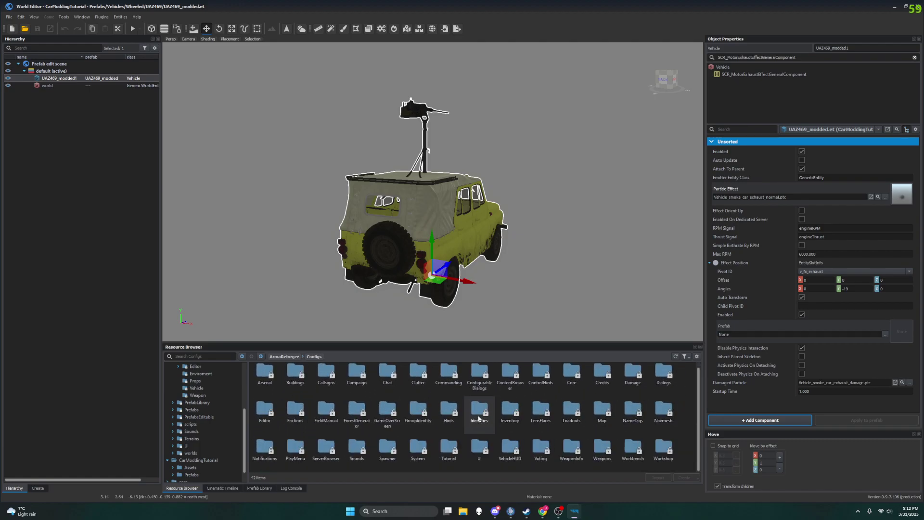
# Locate the assigned Vehicle_smoke_car_exhaust_normal.ptc in the Resource Browser and override it in CarModdingTutorial.
pyautogui.click(878, 197)
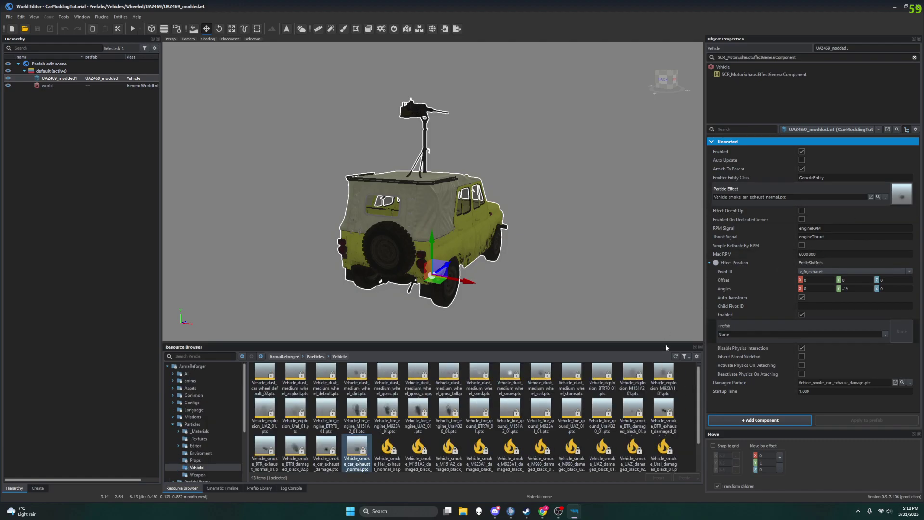
pyautogui.click(356, 450)
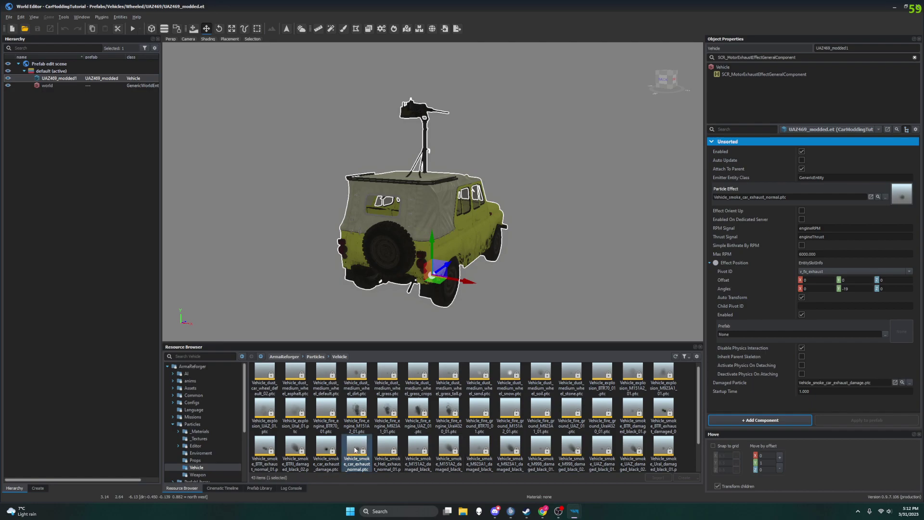
pyautogui.rightClick(356, 450)
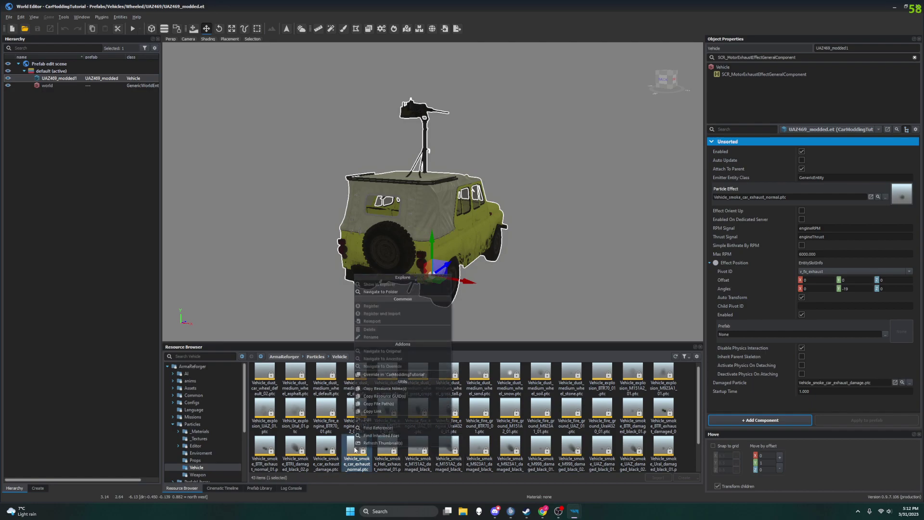
pyautogui.click(385, 373)
pyautogui.rightClick(356, 451)
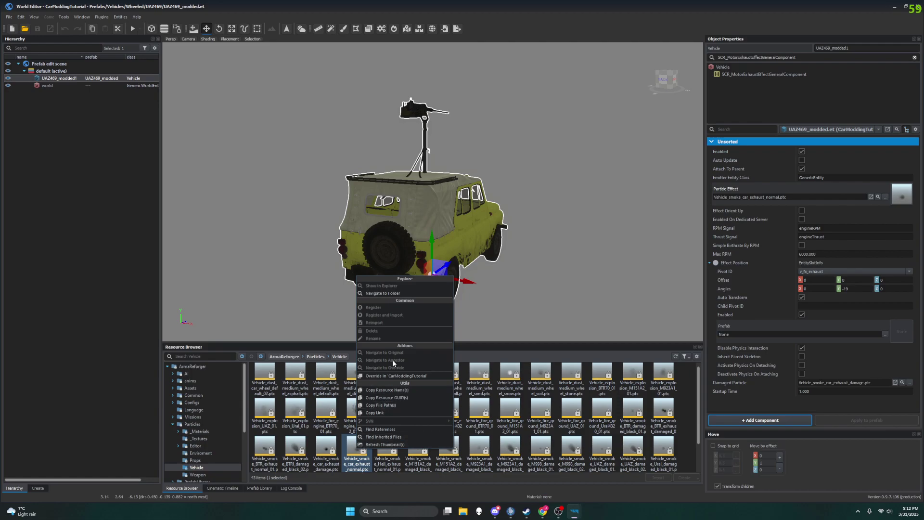
pyautogui.click(391, 374)
pyautogui.rightClick(274, 375)
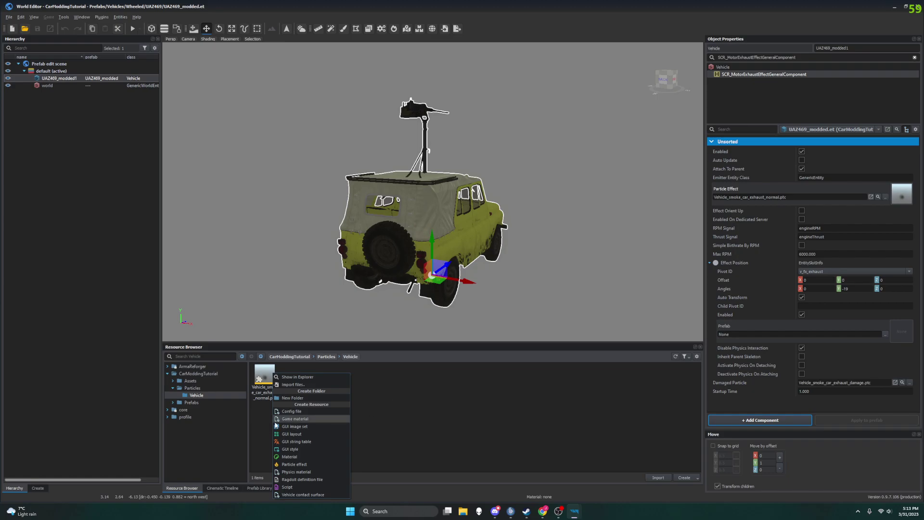
pyautogui.click(420, 393)
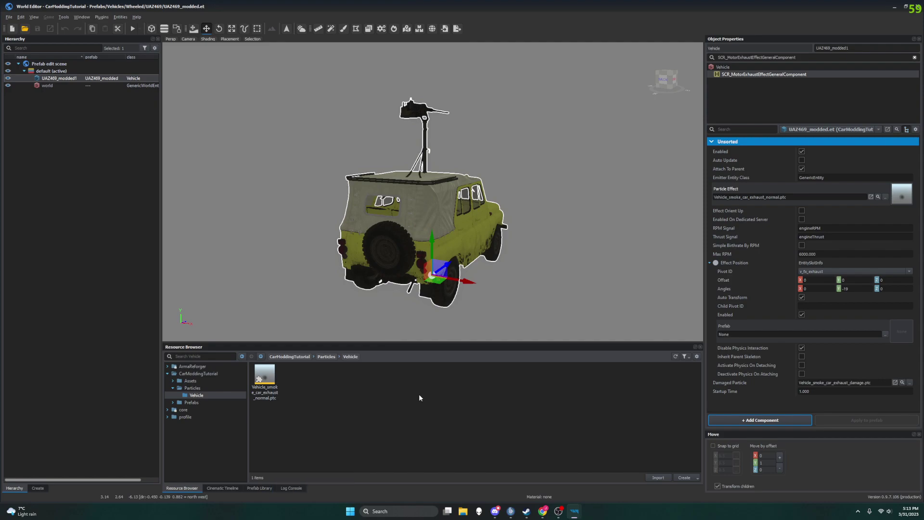
pyautogui.rightClick(266, 376)
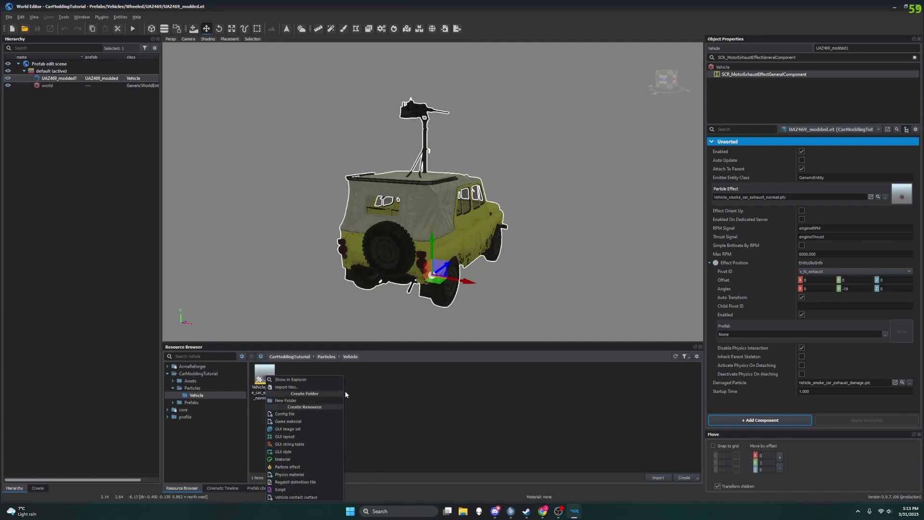
pyautogui.click(380, 397)
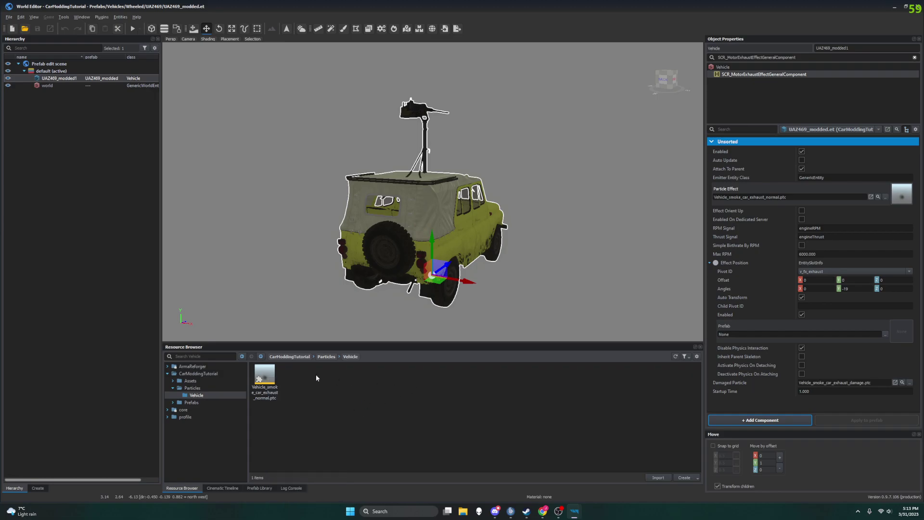
pyautogui.click(270, 373)
pyautogui.rightClick(269, 373)
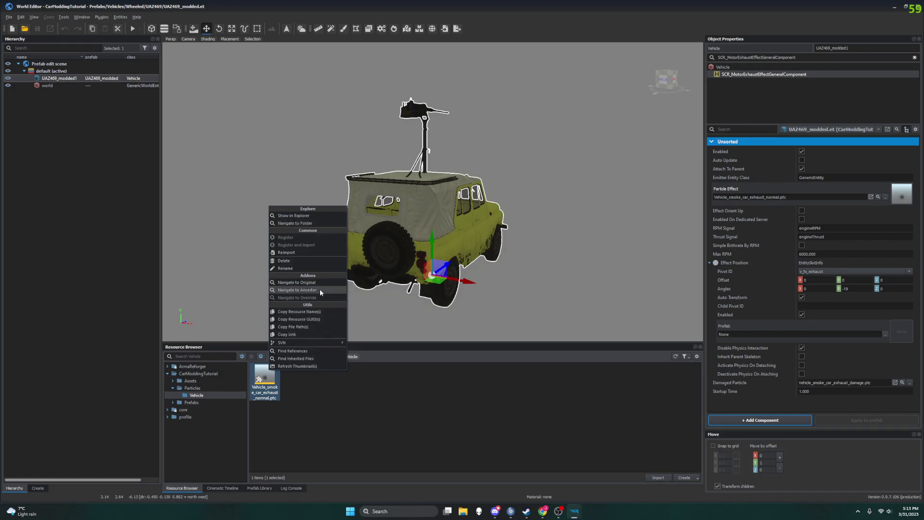
pyautogui.click(439, 410)
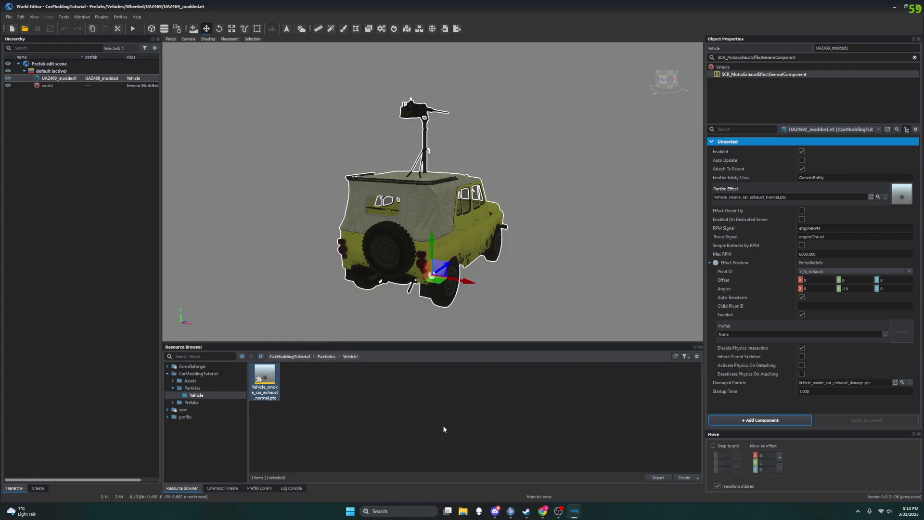
# Try opening the wiki's Vehicle_smoke_car_exhaust_normal.ptc link in Arma Reforger Workbench, check the main Workbench window, and return to the World Editor.
pyautogui.click(573, 512)
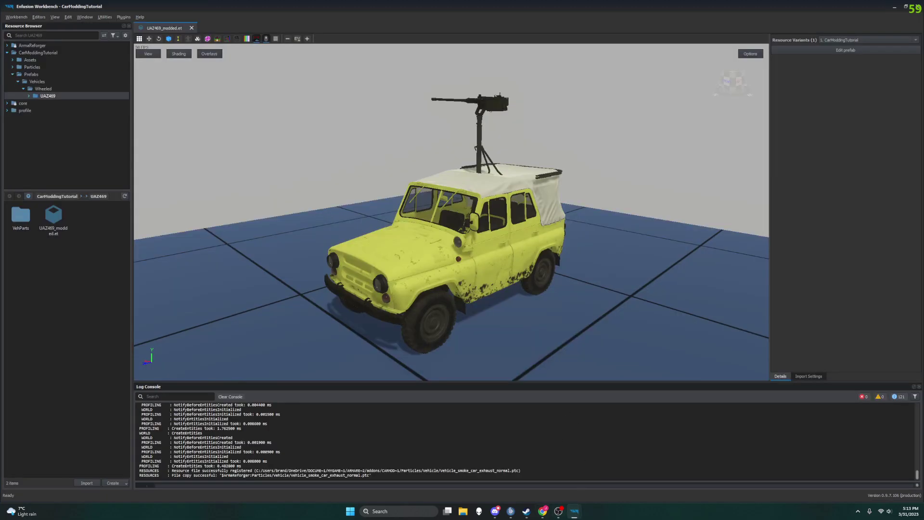
pyautogui.click(543, 511)
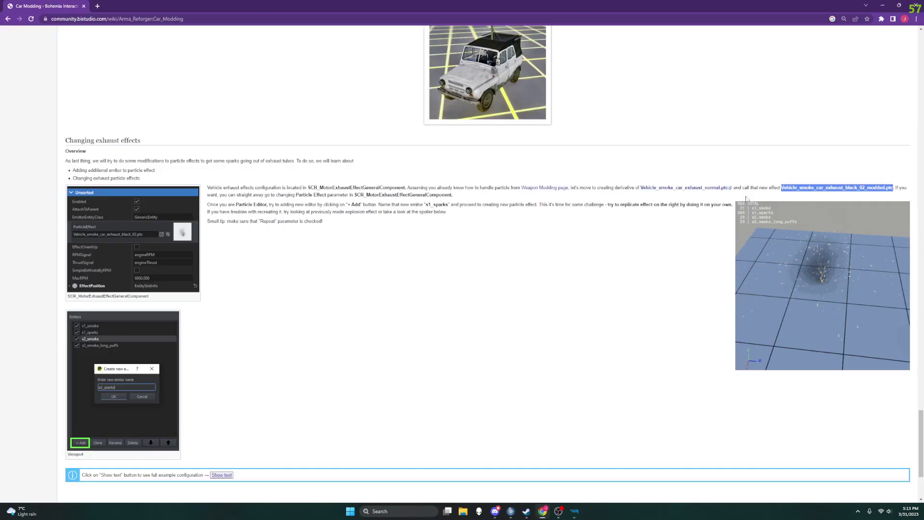
pyautogui.click(721, 187)
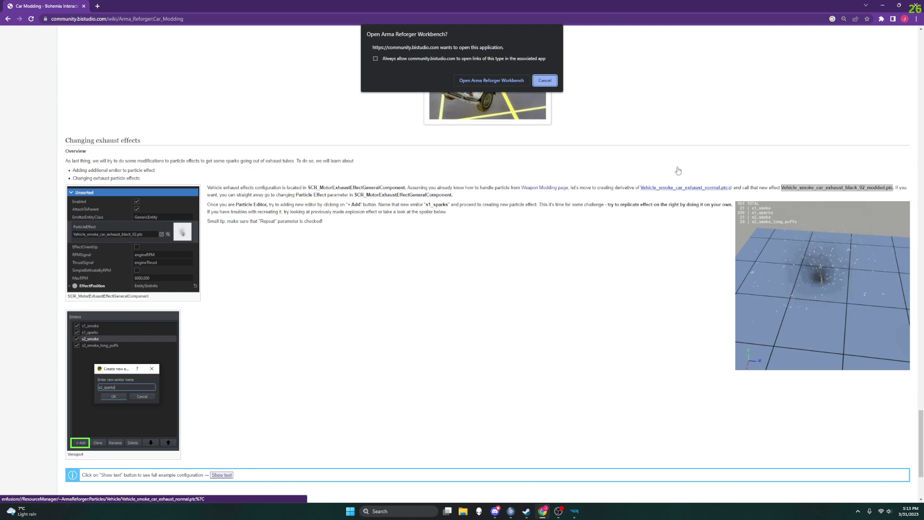
pyautogui.click(510, 81)
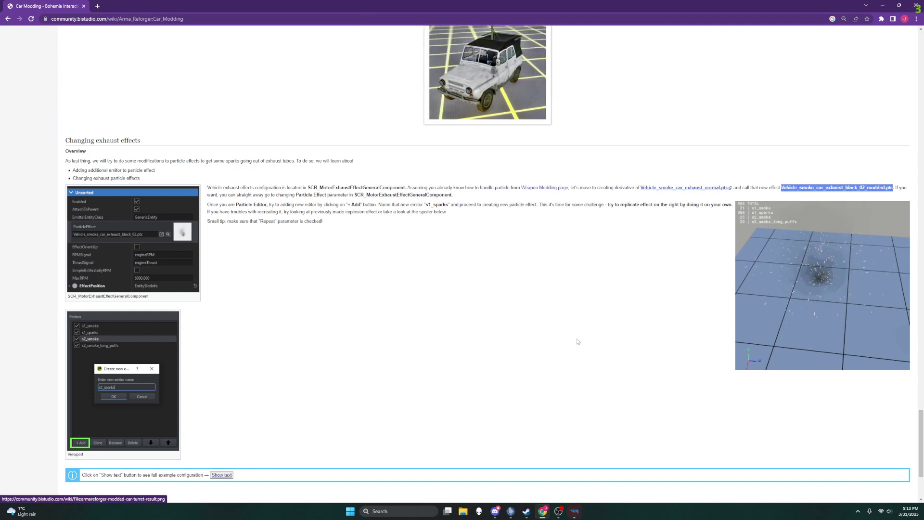
pyautogui.moveTo(574, 511)
pyautogui.click(611, 474)
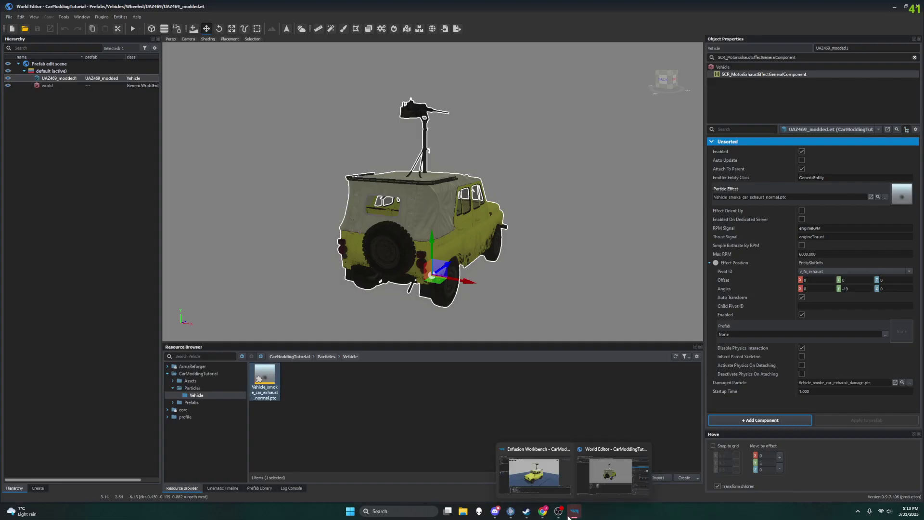
pyautogui.click(559, 476)
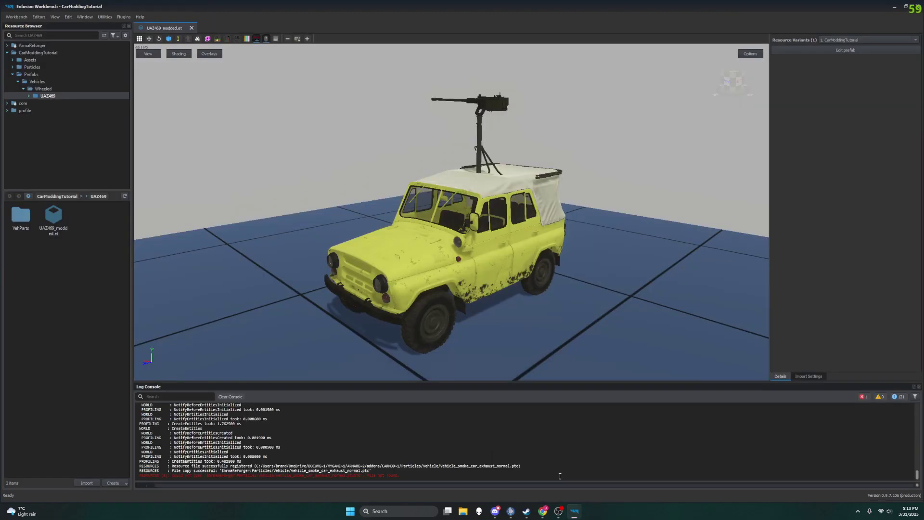
pyautogui.moveTo(574, 510)
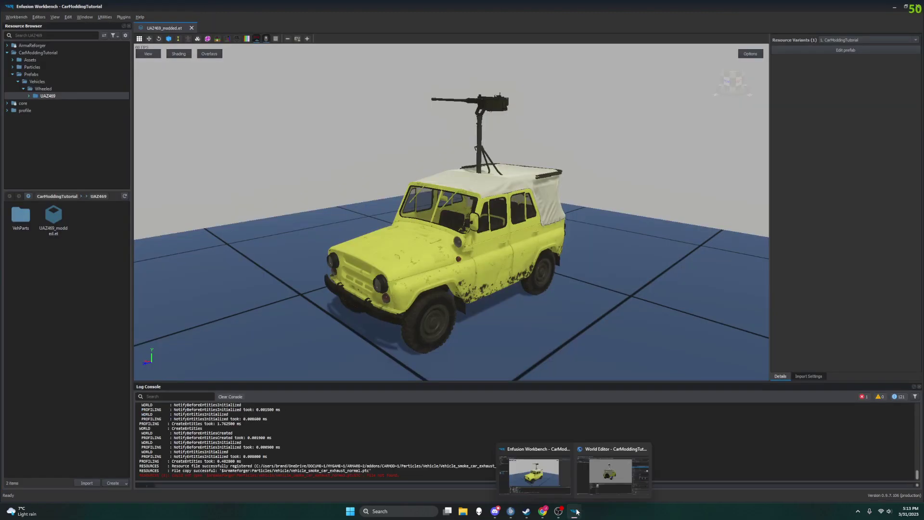
pyautogui.click(604, 476)
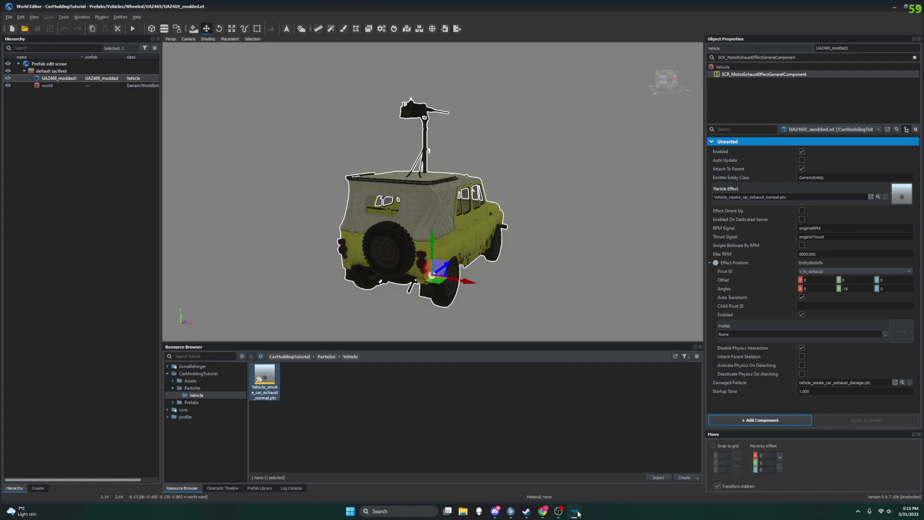
# Retry the Vehicle_smoke_car_exhaust_normal.ptc link from the wiki in the browser, allowing it to open Arma Reforger Workbench.
pyautogui.click(543, 511)
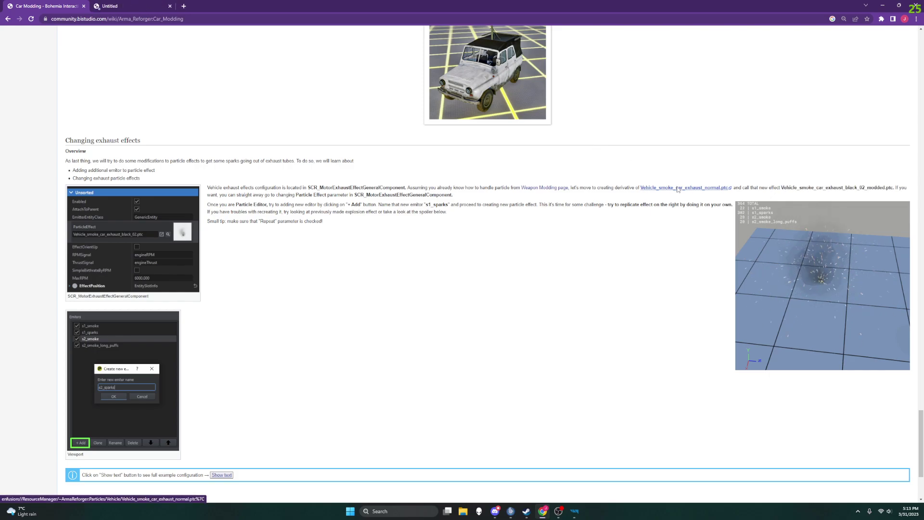
pyautogui.click(678, 187)
pyautogui.click(495, 81)
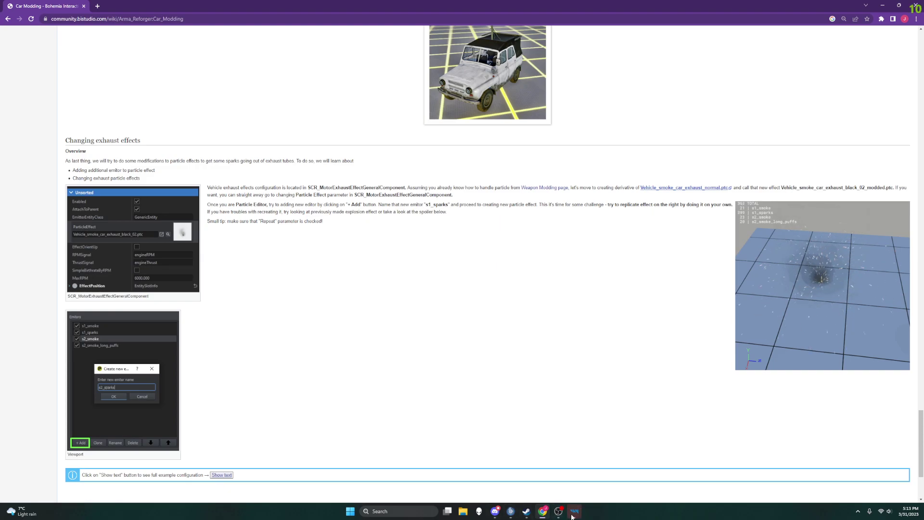
# Return to the World Editor and delete the Vehicle_smoke_car_exhaust_normal.ptc override from CarModdingTutorial's Particles/Vehicle folder.
pyautogui.moveTo(574, 510)
pyautogui.click(562, 475)
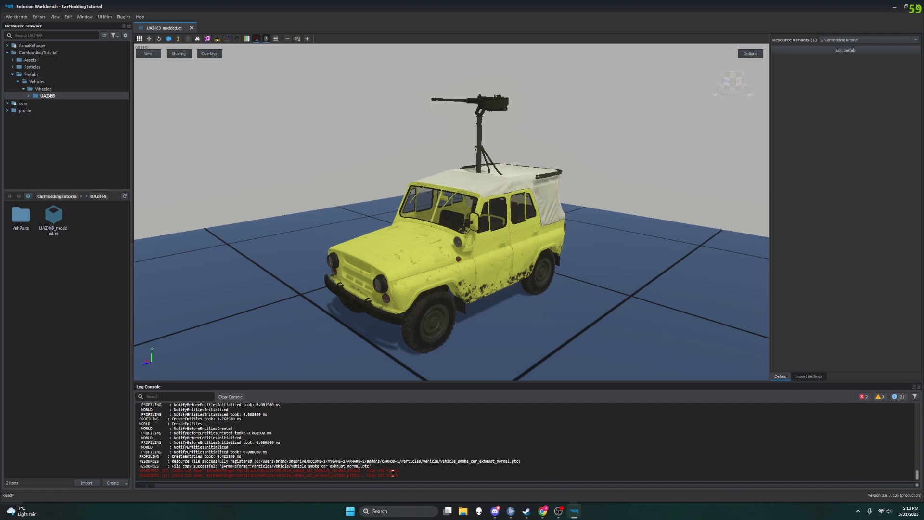
pyautogui.click(532, 455)
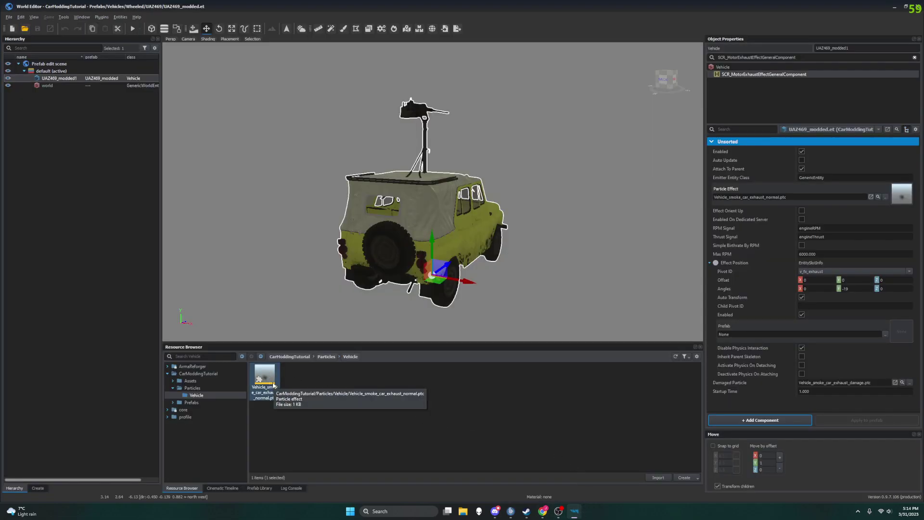
pyautogui.press('Delete')
pyautogui.click(467, 259)
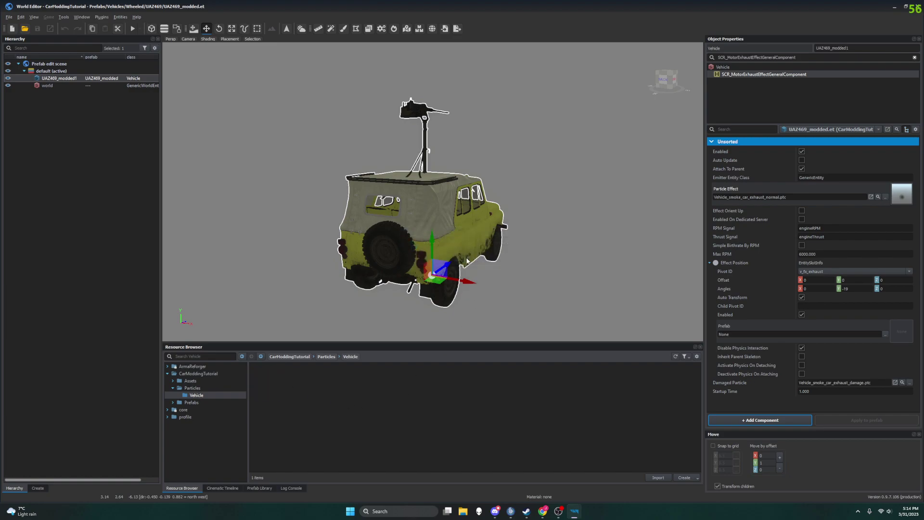
# Retry the wiki's Vehicle_smoke_car_exhaust_normal.ptc link in the browser, allow it to open Workbench, and check the main Workbench window.
pyautogui.click(542, 511)
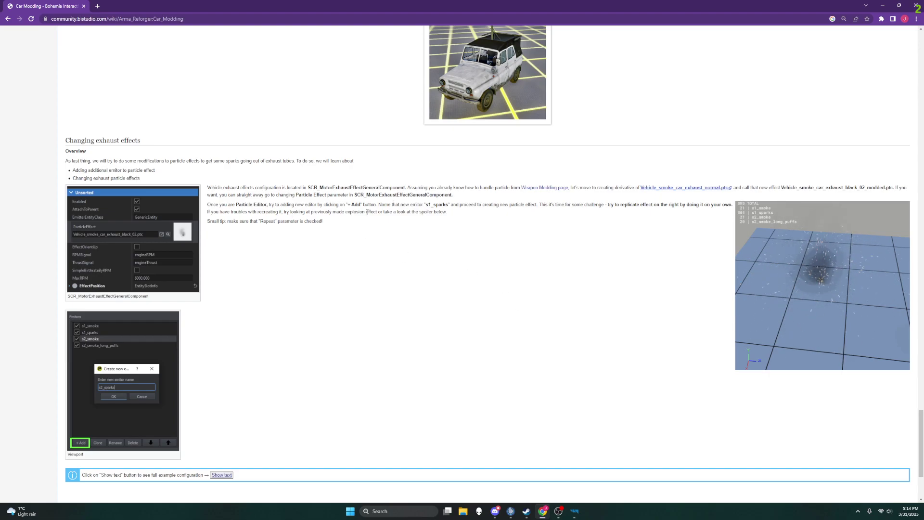
pyautogui.scroll(-2, 254, 427)
pyautogui.scroll(2, 568, 222)
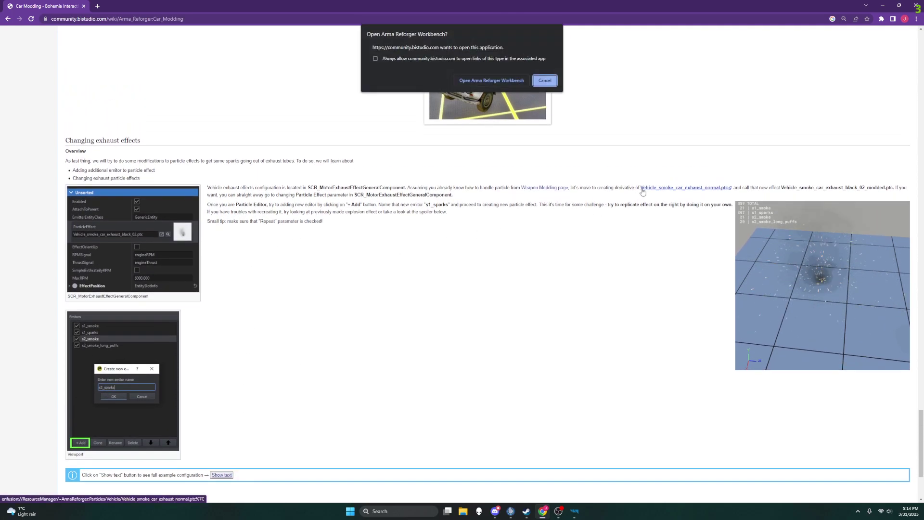
pyautogui.click(498, 79)
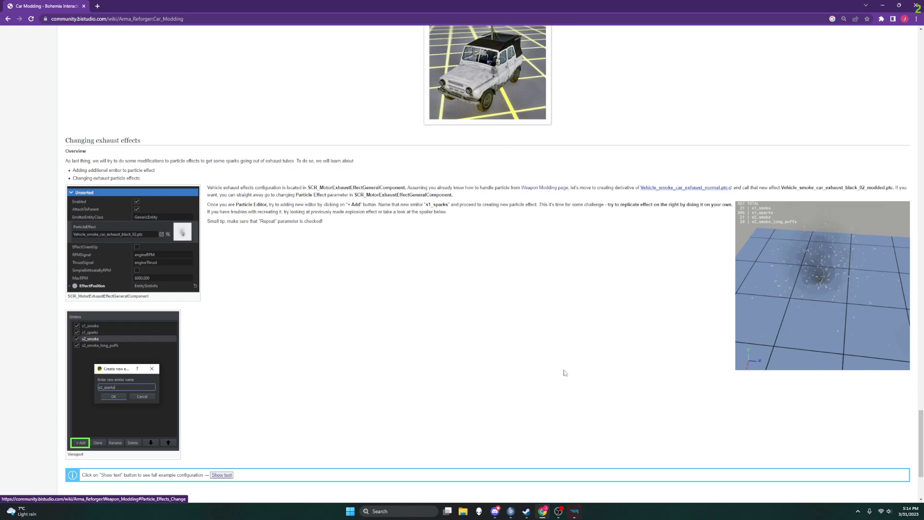
pyautogui.moveTo(573, 512)
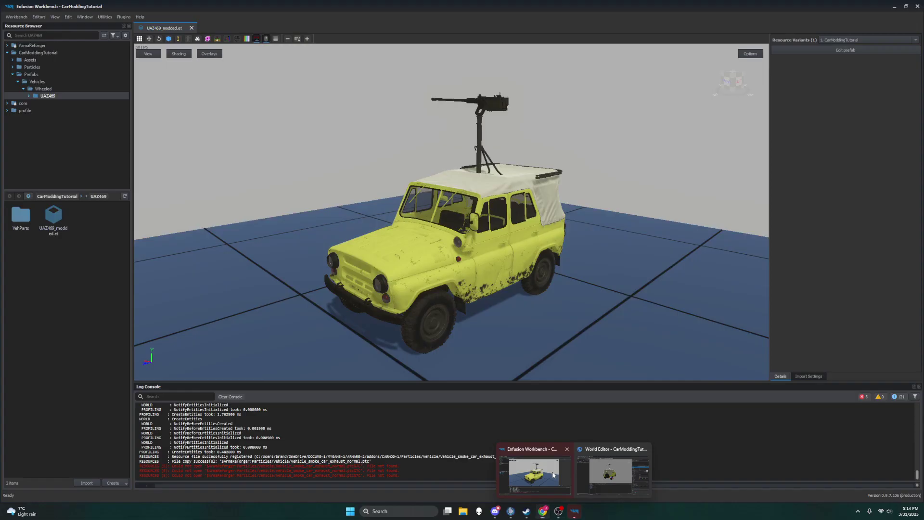
pyautogui.click(503, 476)
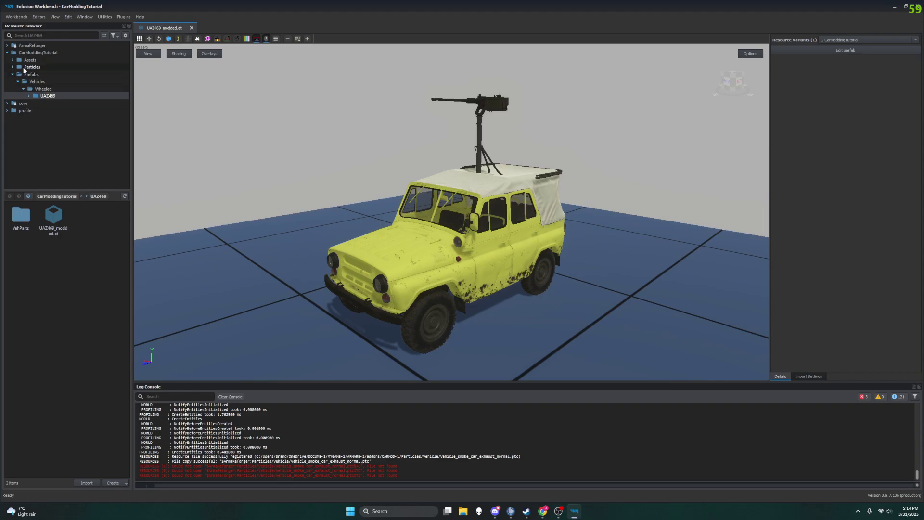
# Open the original Vehicle_smoke_car_exhaust_normal.ptc from ArmaReforger's Particles/Vehicle folder in the Resource Browser.
pyautogui.click(7, 46)
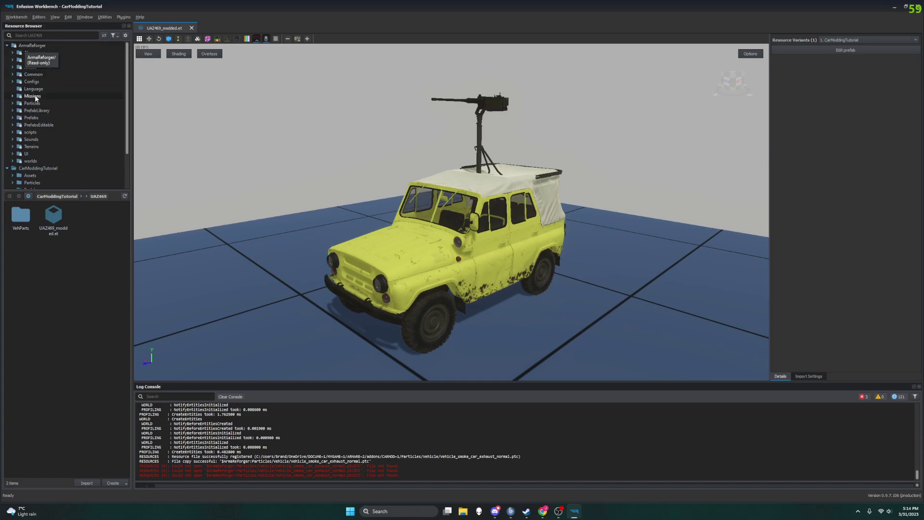
pyautogui.click(13, 102)
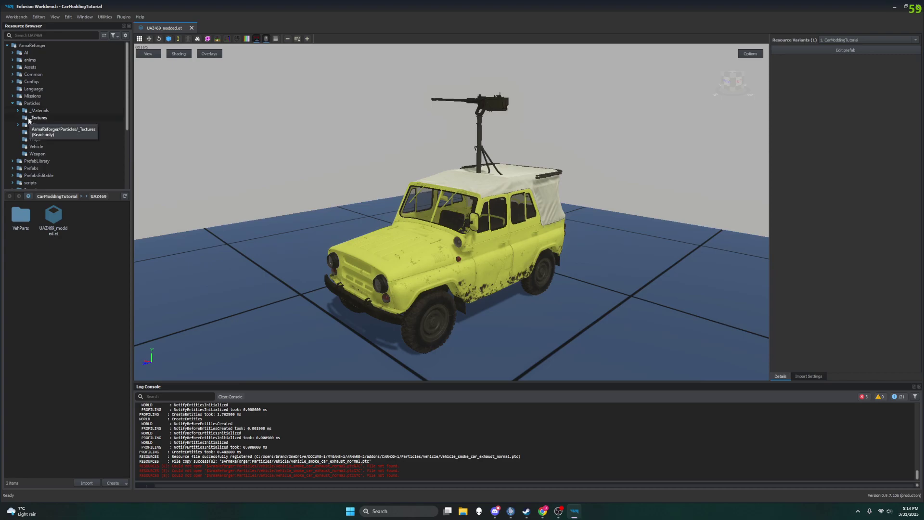
pyautogui.click(24, 147)
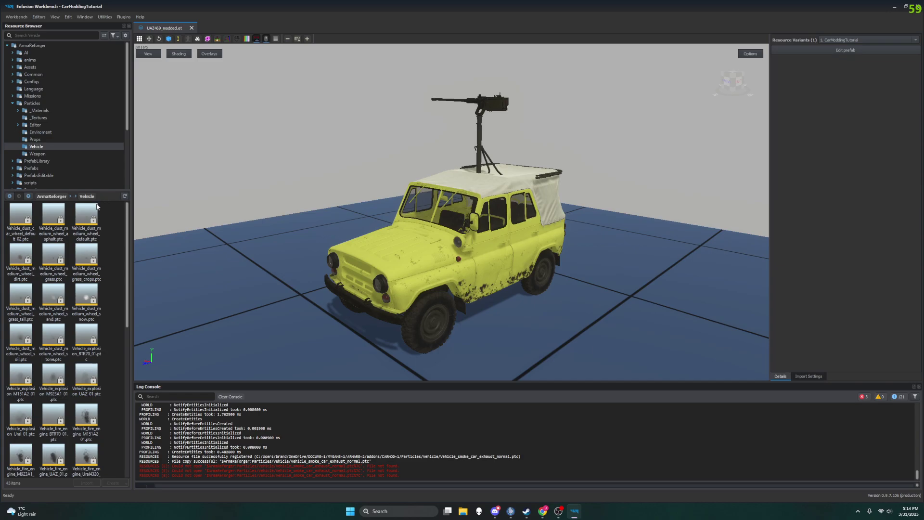
pyautogui.scroll(-1, 73, 288)
pyautogui.scroll(-2, 73, 287)
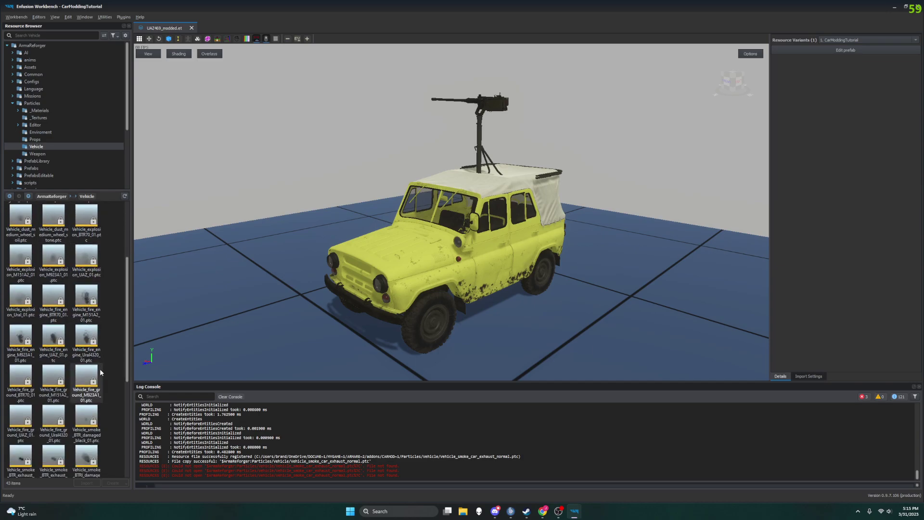
pyautogui.scroll(-1, 85, 398)
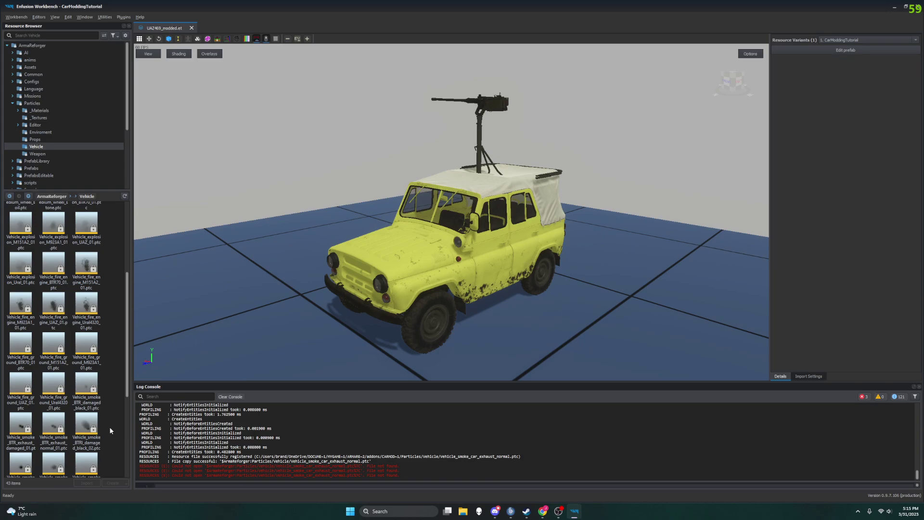
pyautogui.scroll(-1, 109, 427)
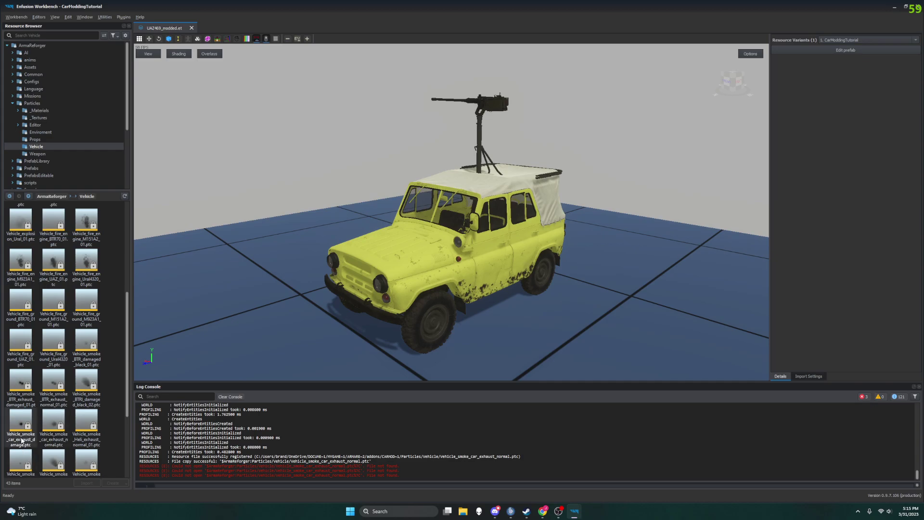
pyautogui.doubleClick(59, 430)
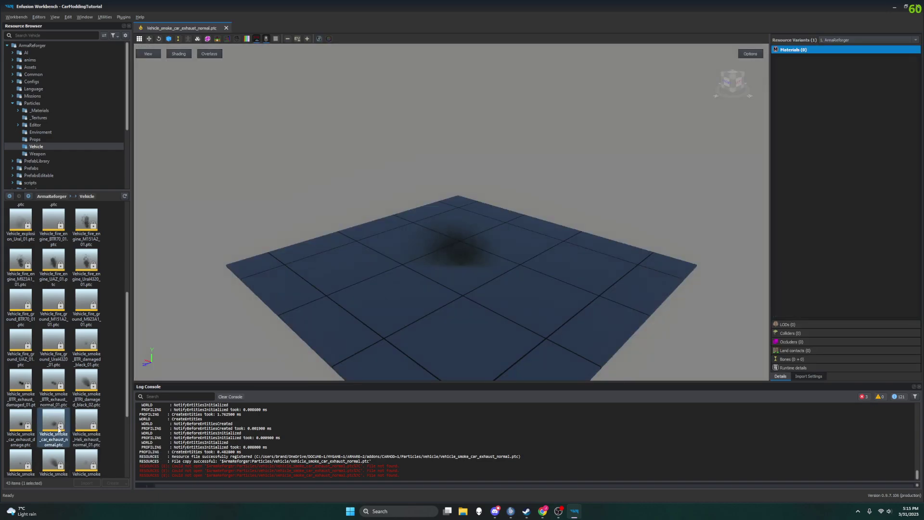
# Override Vehicle_smoke_BTR_exhaust_normal_01.ptc and Vehicle_smoke_car_exhaust_normal.ptc together in CarModdingTutorial.
pyautogui.rightClick(61, 428)
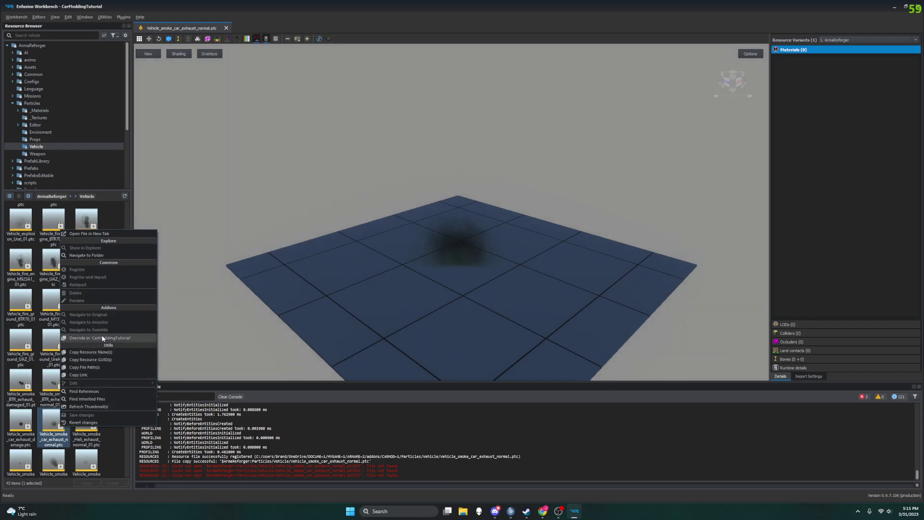
pyautogui.click(120, 458)
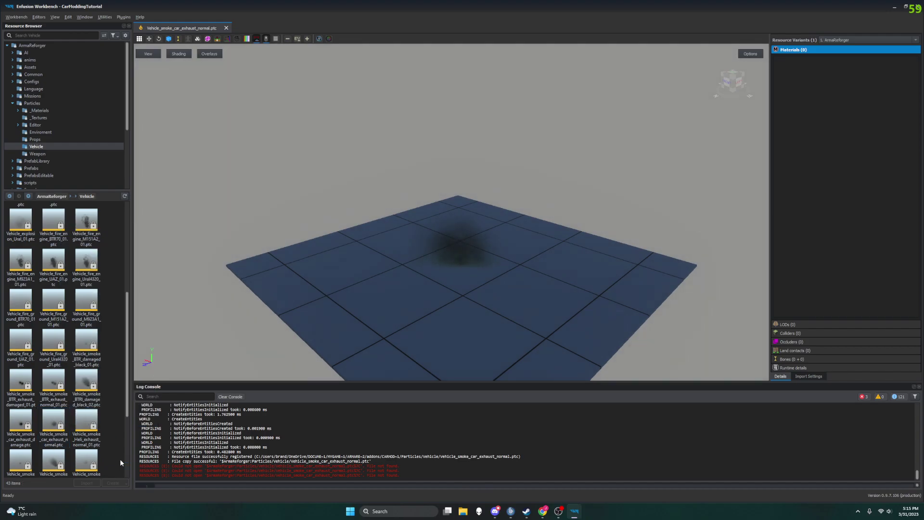
pyautogui.rightClick(61, 413)
pyautogui.press('Escape')
pyautogui.moveTo(57, 413); pyautogui.dragTo(48, 427)
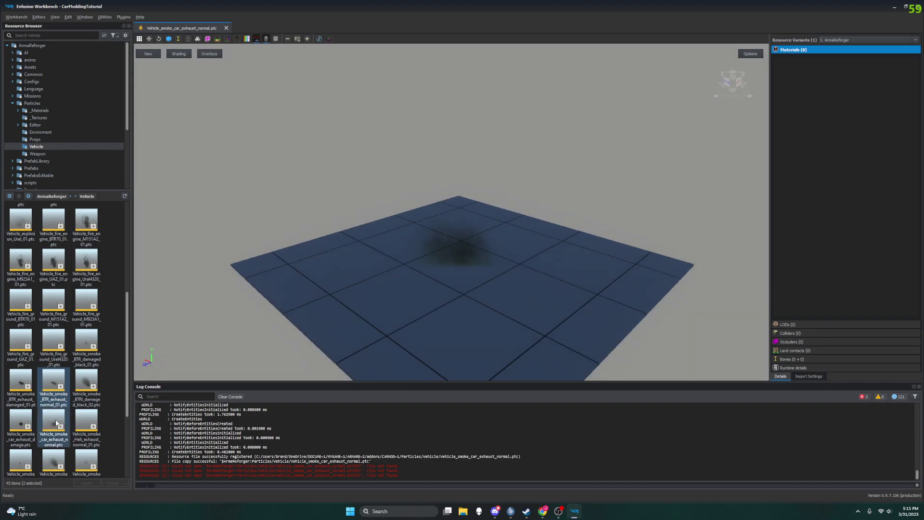
pyautogui.rightClick(56, 423)
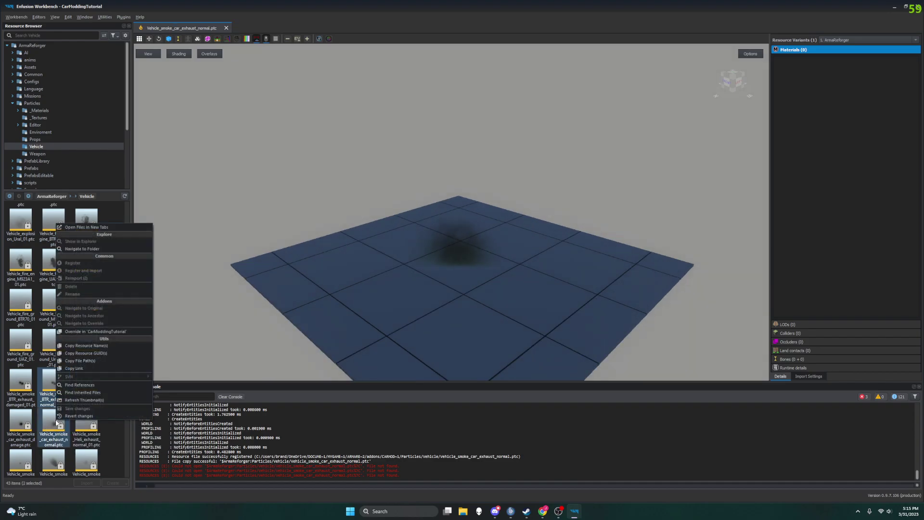
pyautogui.click(108, 332)
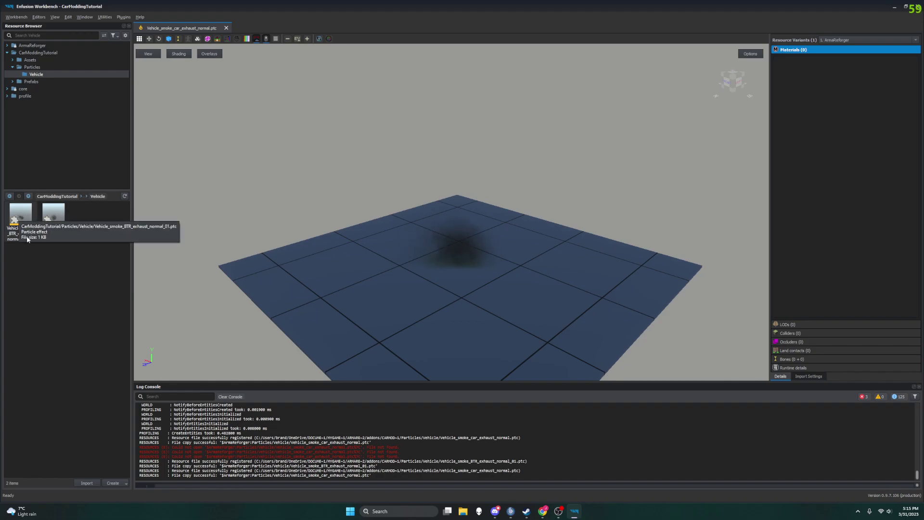
# Open the overridden Vehicle_smoke_BTR_exhaust_normal_01.ptc and delete it from CarModdingTutorial's Particles/Vehicle folder.
pyautogui.doubleClick(16, 219)
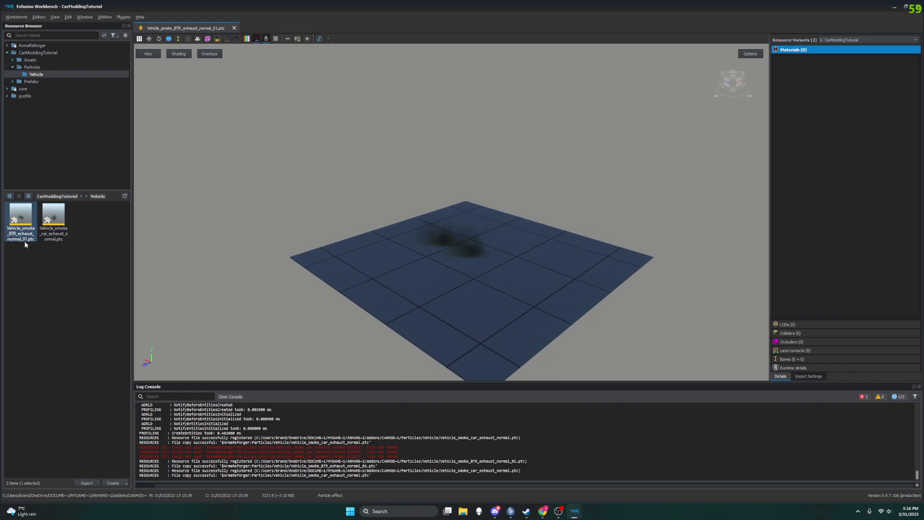
pyautogui.press('Delete')
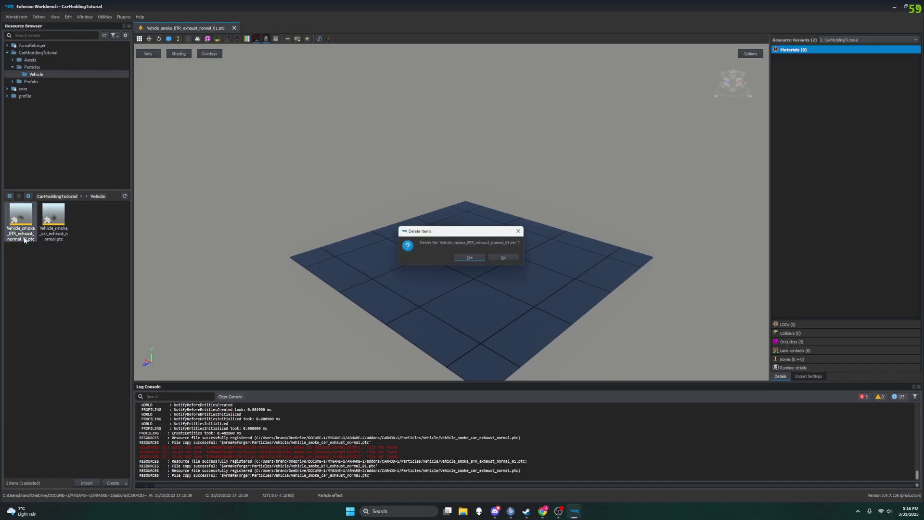
pyautogui.click(487, 258)
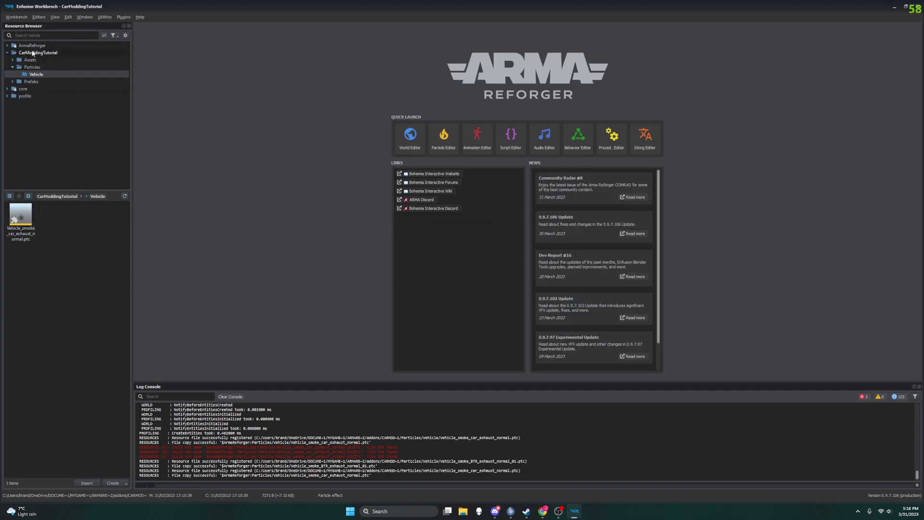
# Preview the overridden Vehicle_smoke_car_exhaust_normal.ptc and delete it from CarModdingTutorial's Particles/Vehicle folder.
pyautogui.doubleClick(28, 221)
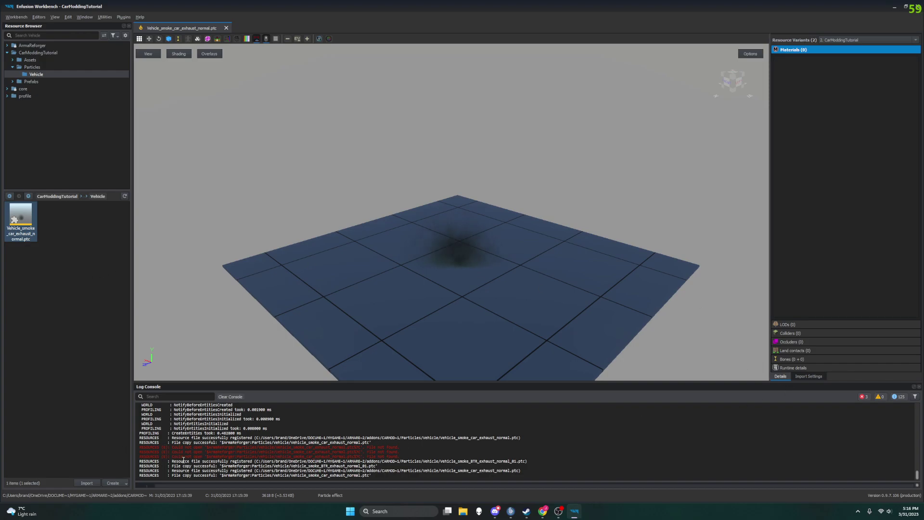
pyautogui.click(48, 212)
pyautogui.click(22, 219)
pyautogui.press('Delete')
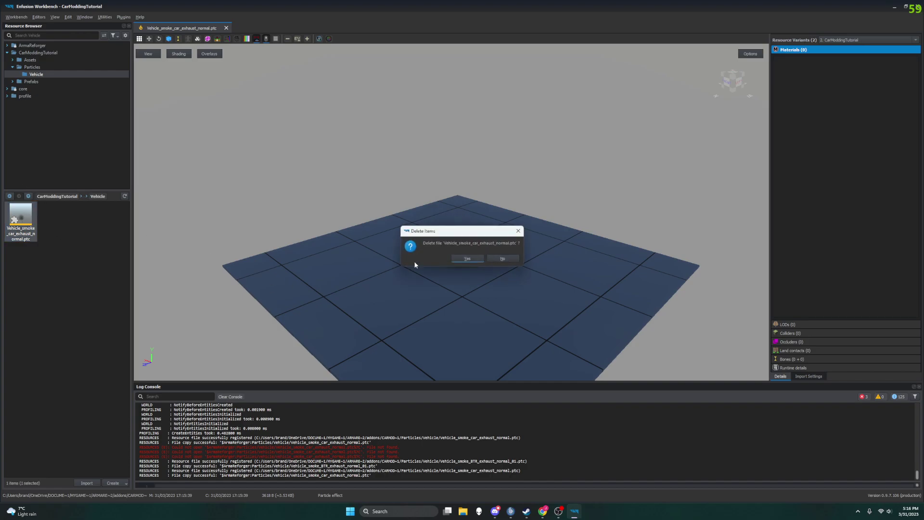
pyautogui.click(469, 259)
# Close Enfusion Workbench, relaunch Arma Reforger Tools from Steam, and open the CarModdingTutorial project.
pyautogui.click(917, 6)
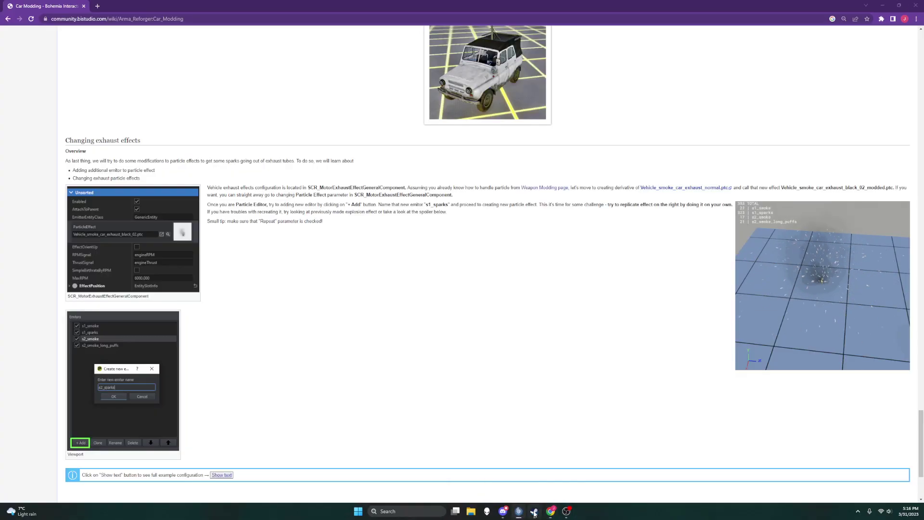
pyautogui.click(534, 512)
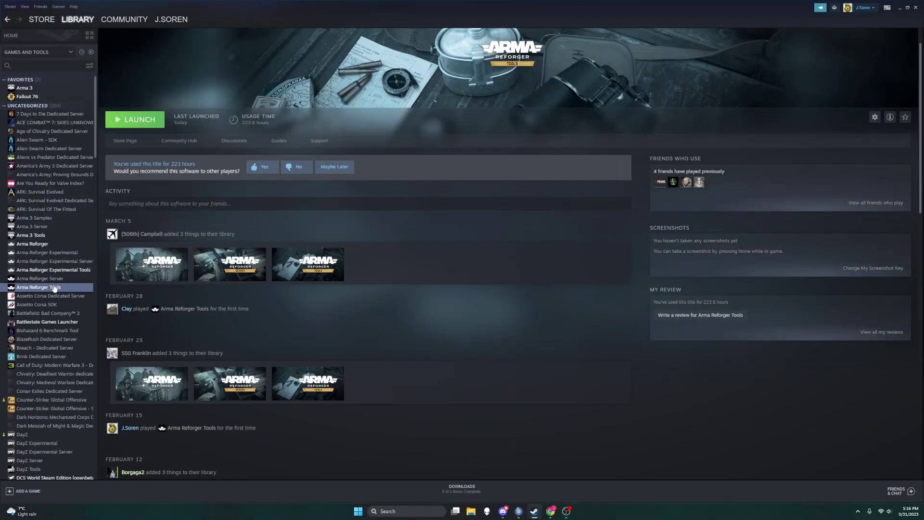
pyautogui.click(136, 118)
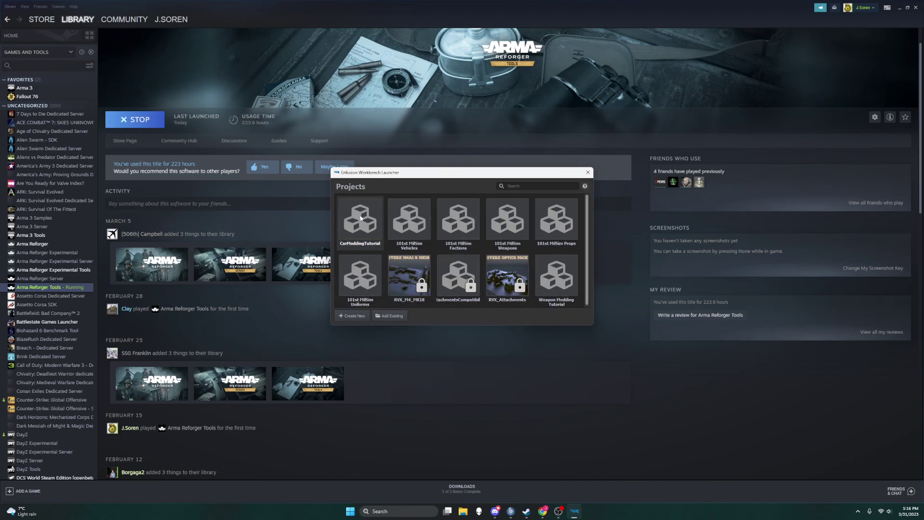
pyautogui.click(583, 318)
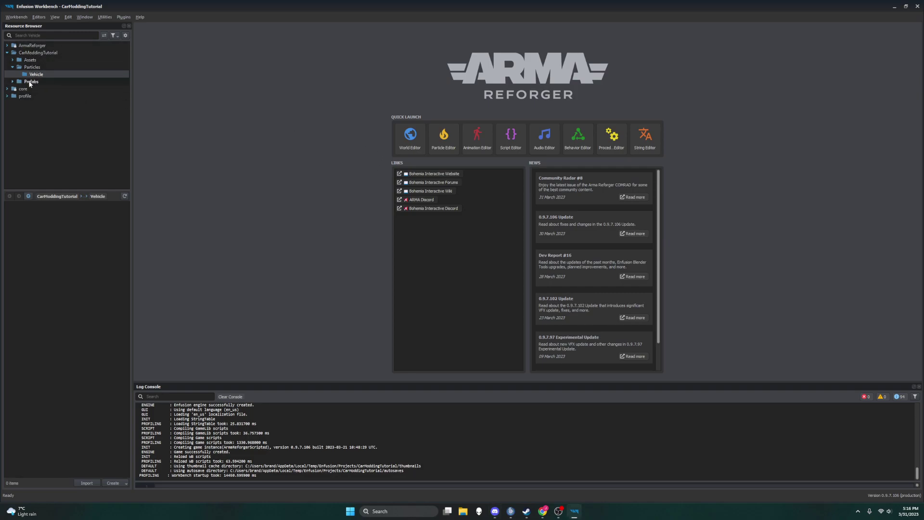
# Expand CarModdingTutorial's Prefabs folders down to UAZ469 and open UAZ469_modded.et.
pyautogui.click(12, 81)
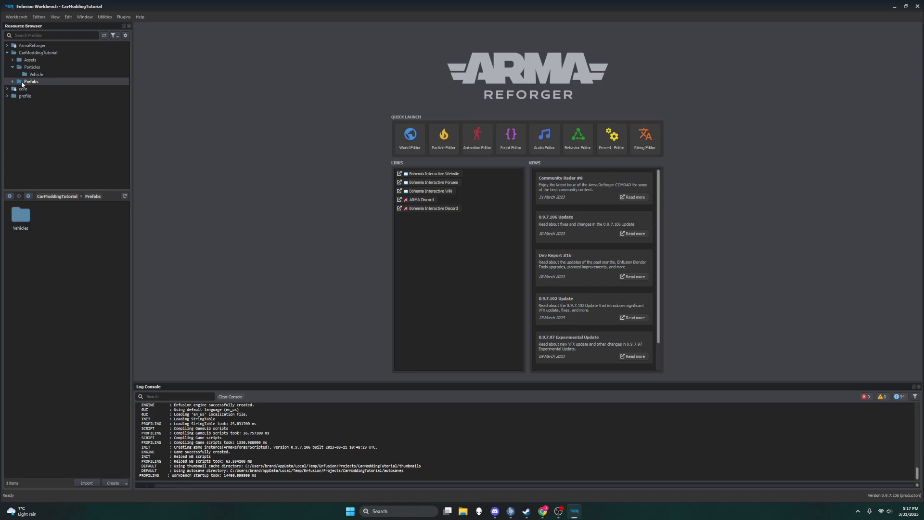
pyautogui.click(37, 89)
pyautogui.click(18, 89)
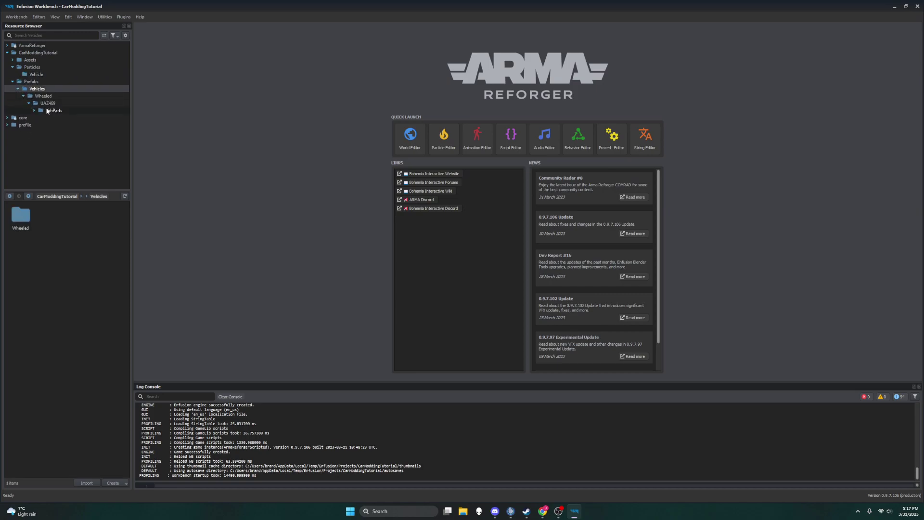
pyautogui.click(34, 110)
pyautogui.click(48, 104)
pyautogui.doubleClick(54, 215)
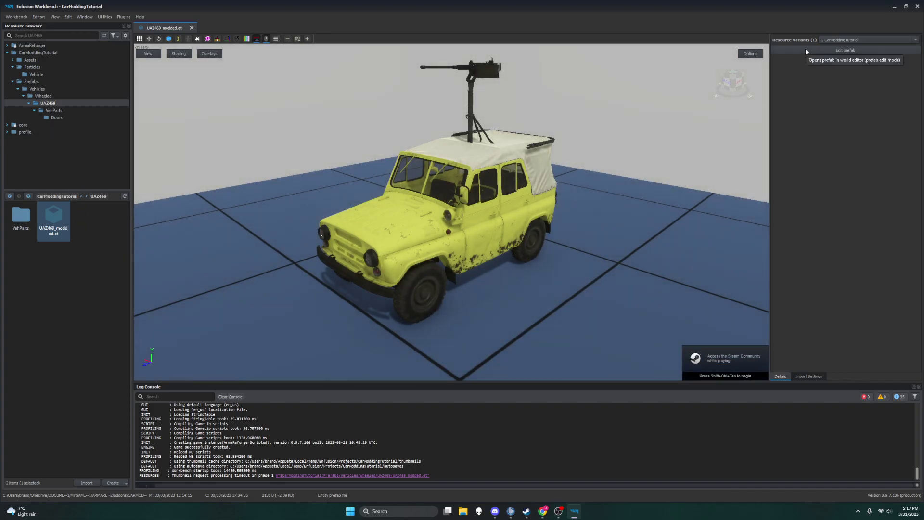
# Switch to Chrome and try to open the wiki's Vehicle_smoke_car_exhaust_normal.ptc link in Arma Reforger Workbench.
pyautogui.click(542, 511)
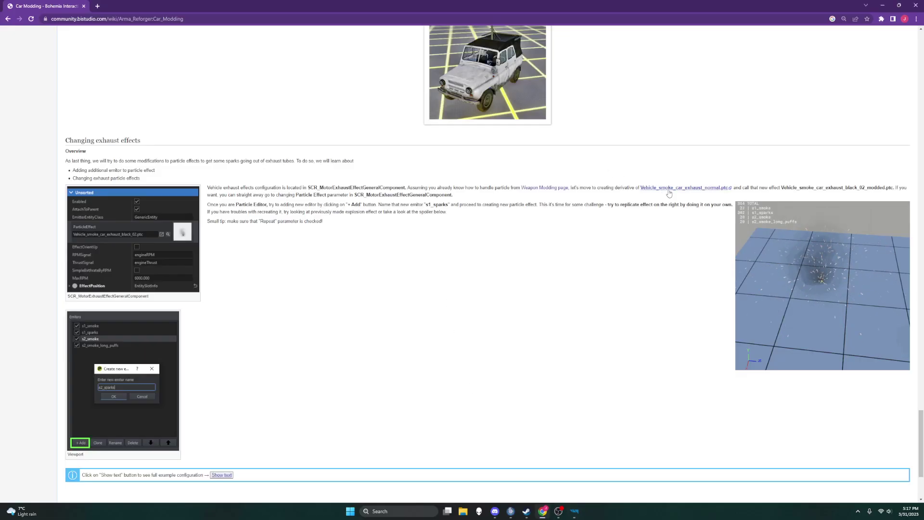
pyautogui.middleClick(683, 187)
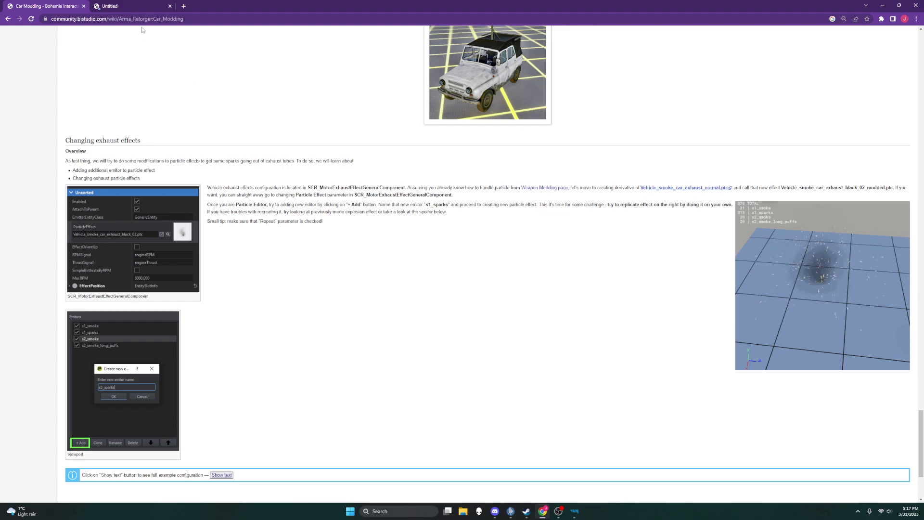
pyautogui.click(136, 6)
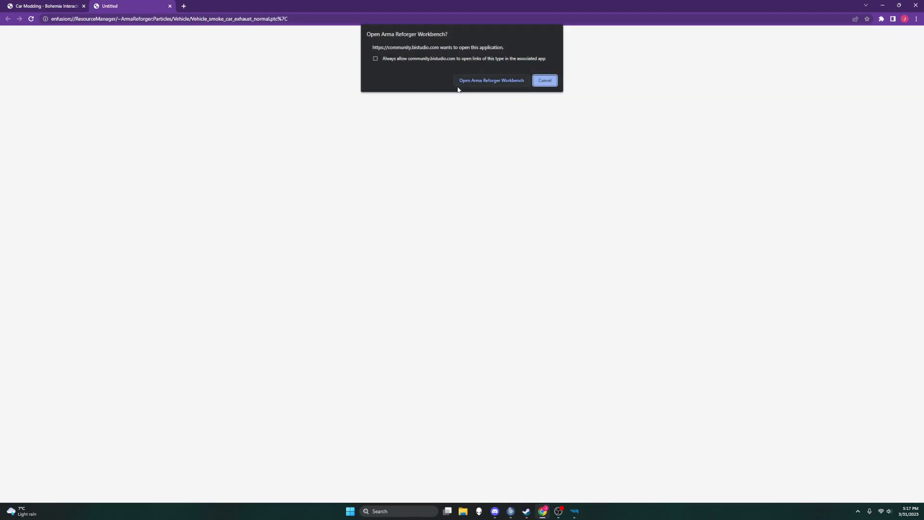
pyautogui.click(471, 79)
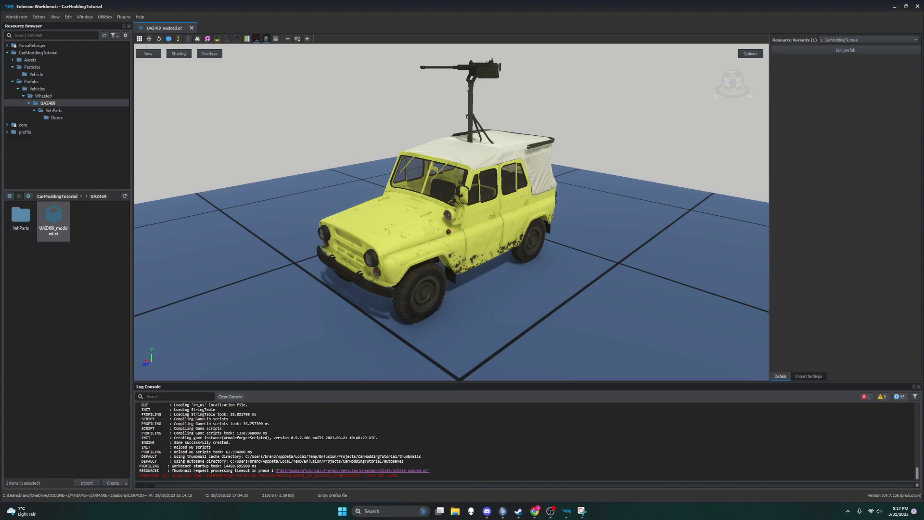
pyautogui.click(392, 210)
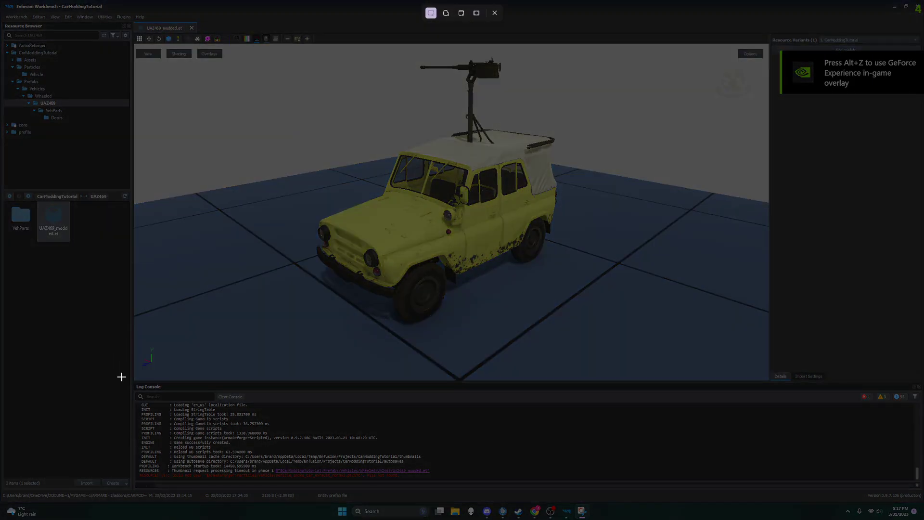
pyautogui.moveTo(121, 225); pyautogui.dragTo(510, 483)
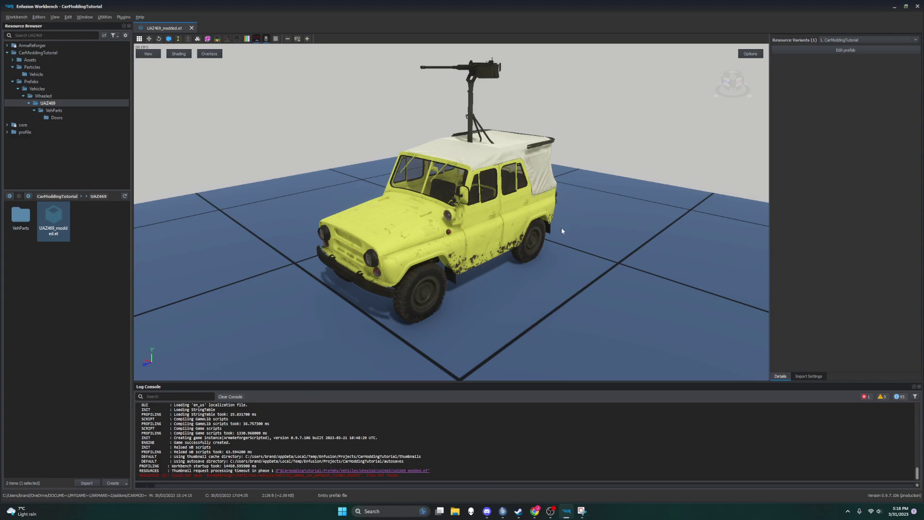
# Open UAZ469_modded.et in World Editor's prefab edit mode and browse the vehicle's component list.
pyautogui.click(861, 48)
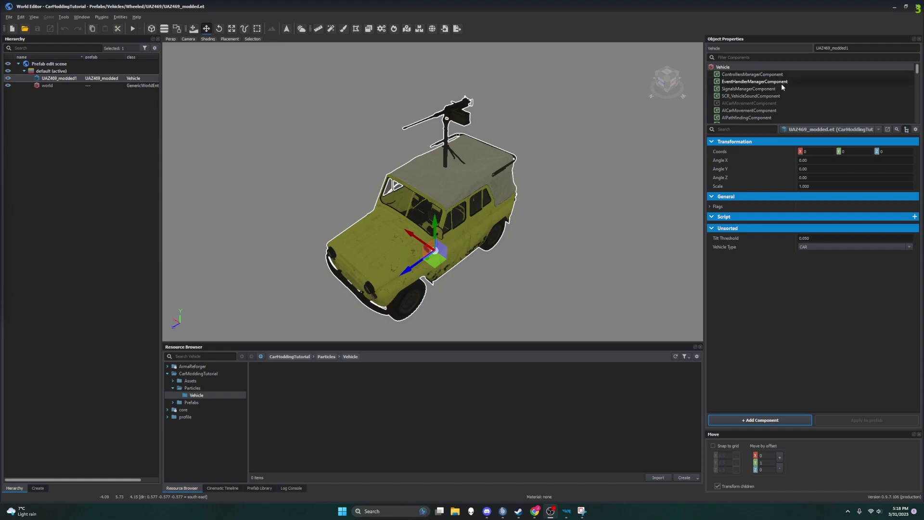
pyautogui.scroll(-2, 781, 96)
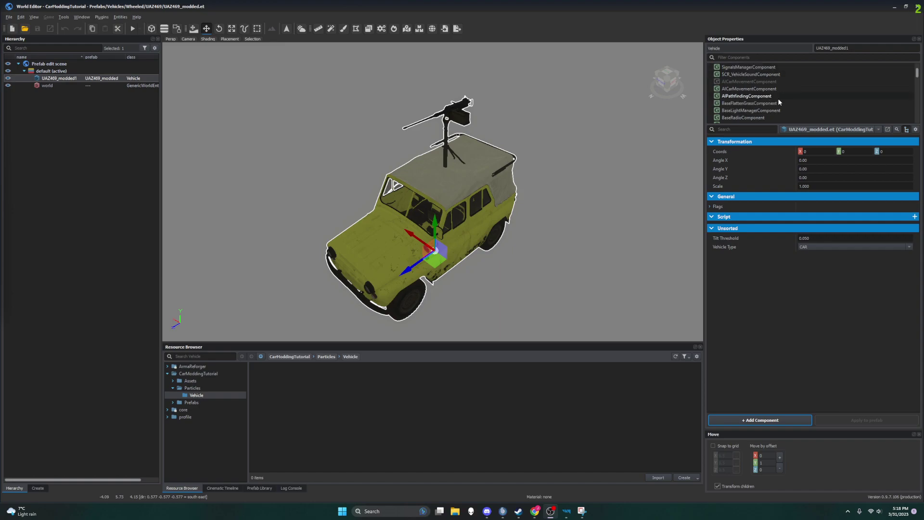
pyautogui.scroll(-1, 780, 102)
pyautogui.scroll(3, 779, 99)
pyautogui.click(768, 57)
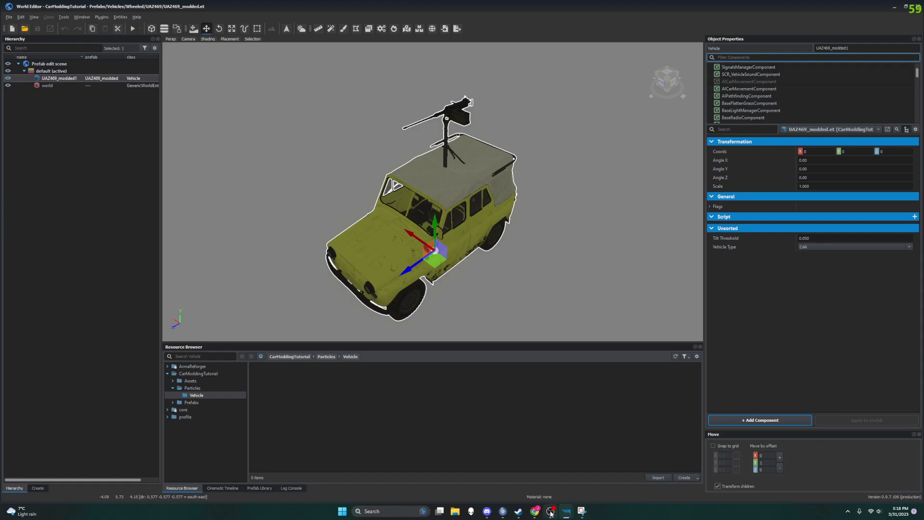
# Copy SCR_MotorExhaustEffectGeneralComponent from the wiki in Chrome, filter the vehicle's components by it in World Editor, and select the component.
pyautogui.click(534, 511)
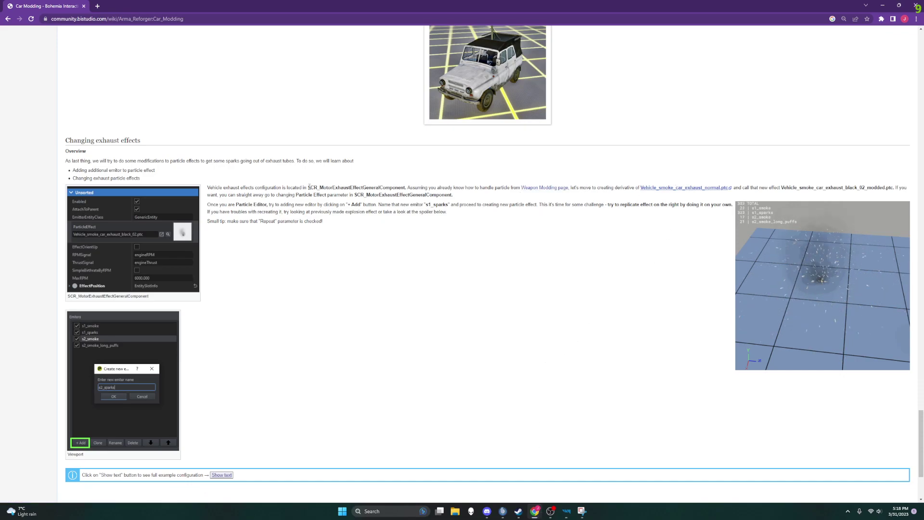
pyautogui.moveTo(308, 187); pyautogui.dragTo(405, 188)
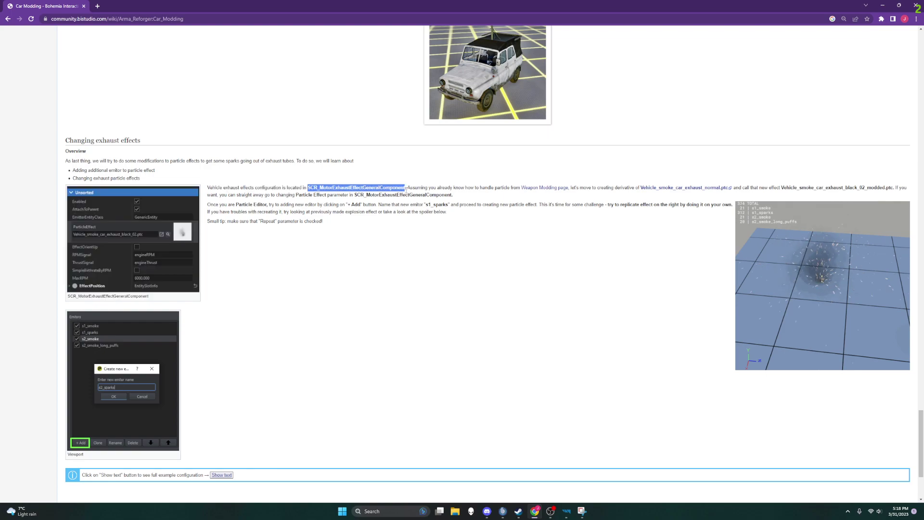
pyautogui.rightClick(398, 190)
pyautogui.click(416, 198)
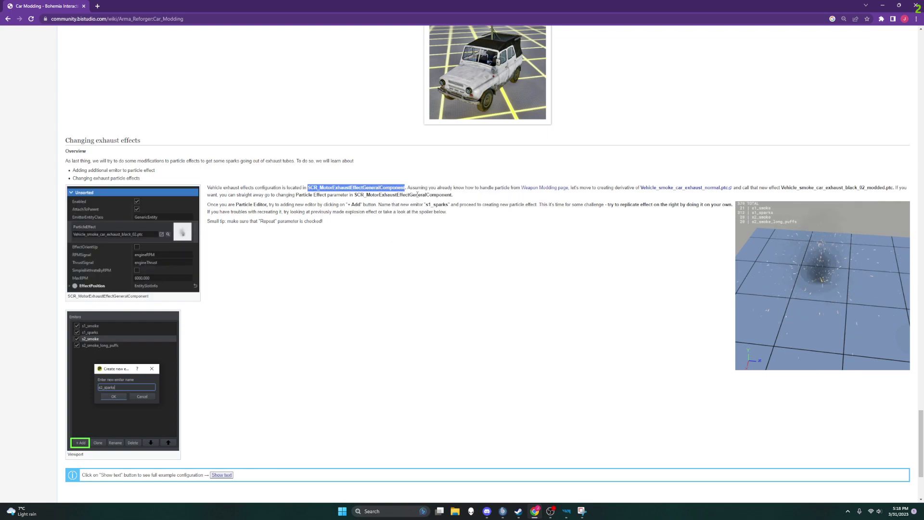
pyautogui.click(567, 512)
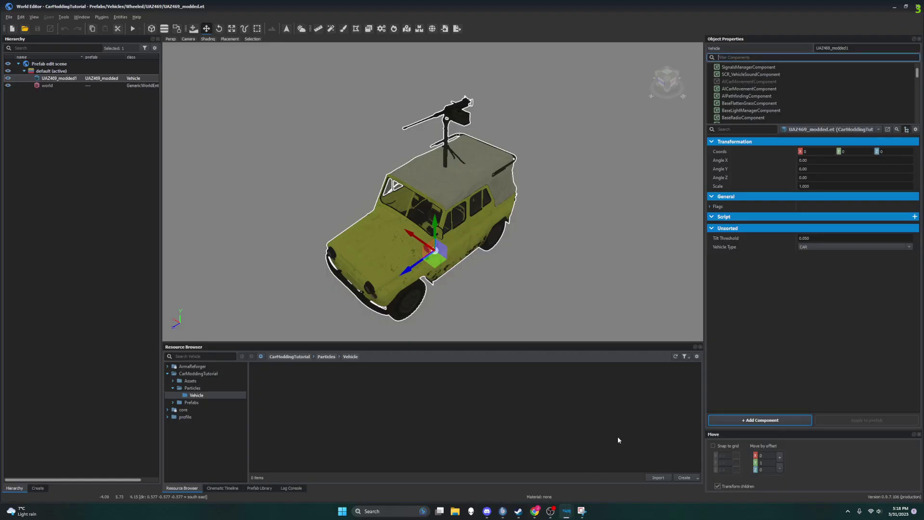
pyautogui.click(755, 56)
pyautogui.hotkey('ctrl', 'v')
pyautogui.click(758, 76)
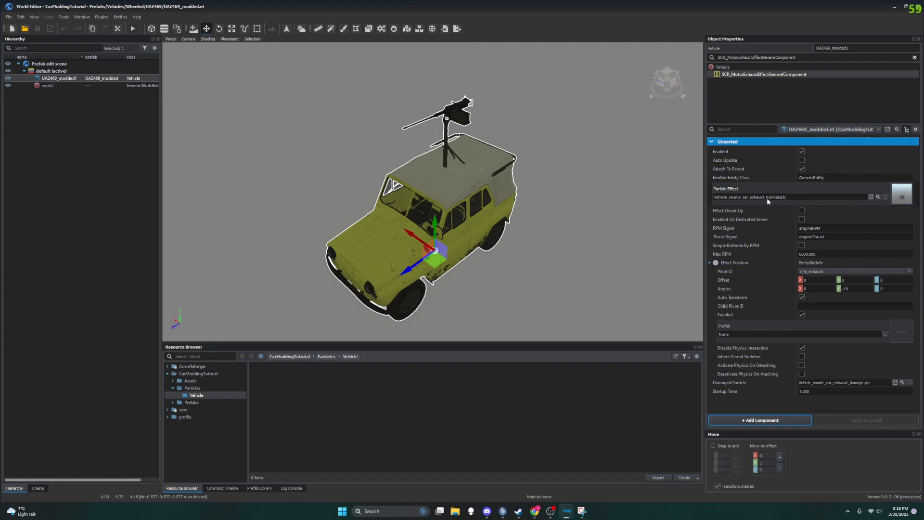
# Locate the component's Vehicle_smoke_car_exhaust_normal.ptc particle effect in the resources and override it in CarModdingTutorial.
pyautogui.click(877, 198)
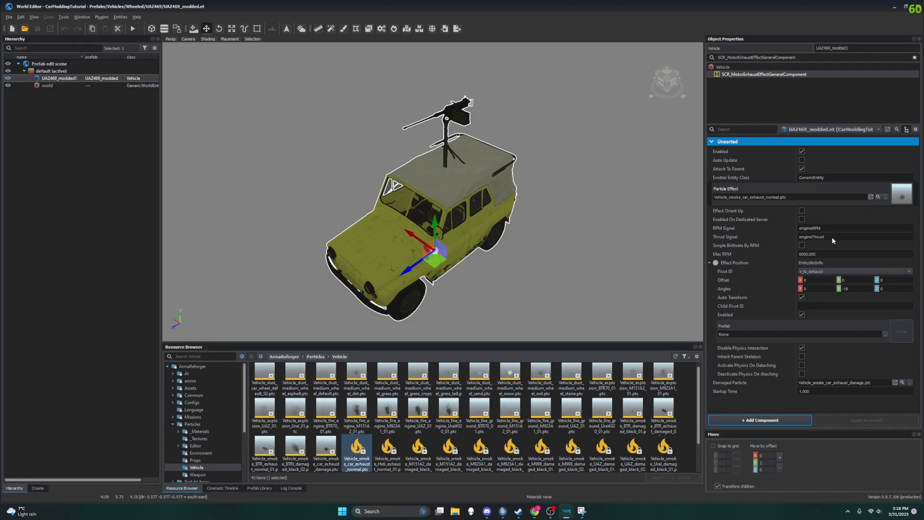
pyautogui.rightClick(355, 450)
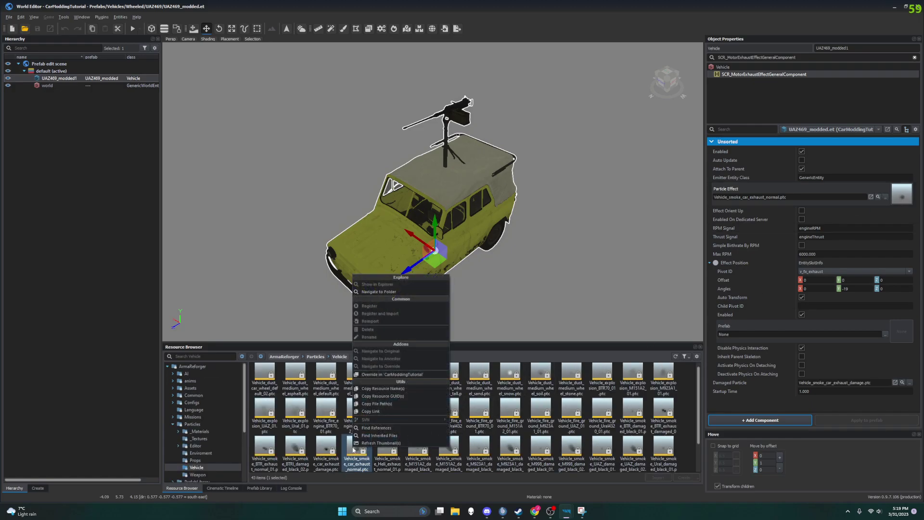
pyautogui.click(383, 375)
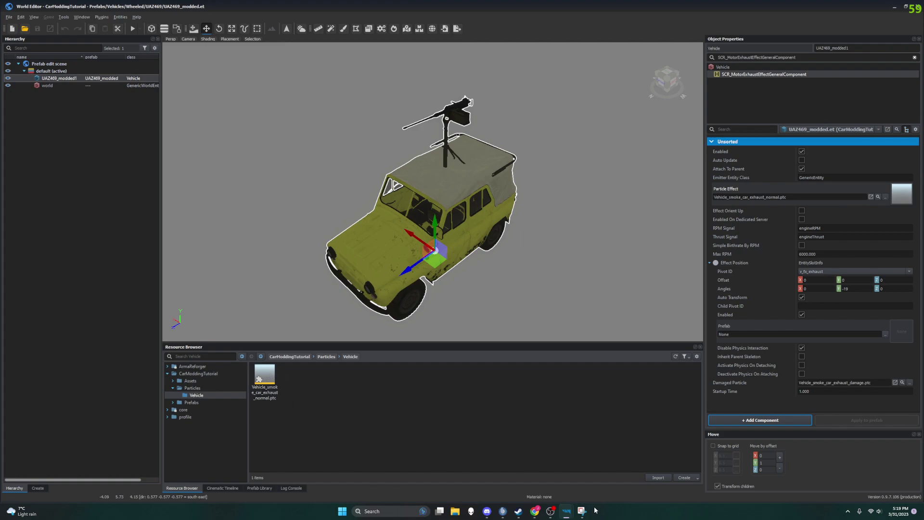
# Open the overridden Vehicle_smoke_car_exhaust_normal.ptc in Particle Editor and consult the wiki's exhaust effect instructions.
pyautogui.doubleClick(265, 375)
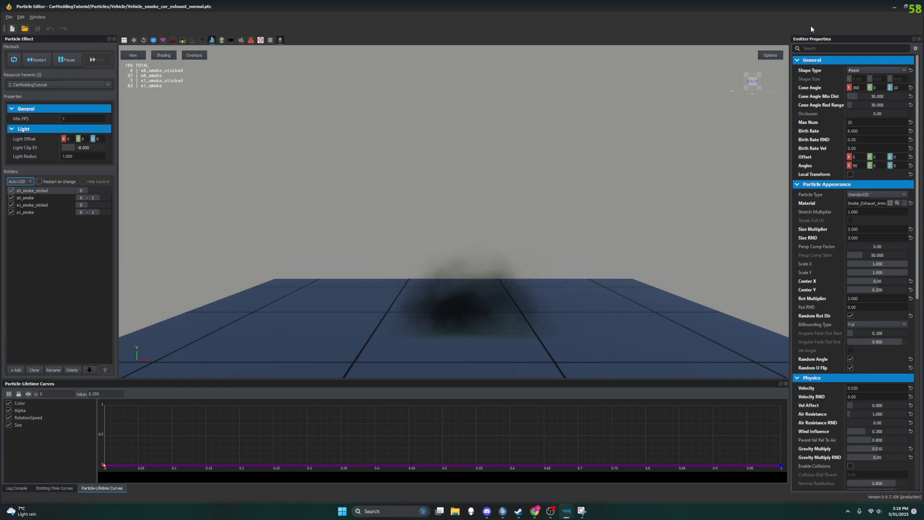
pyautogui.hotkey('alt', 'Tab')
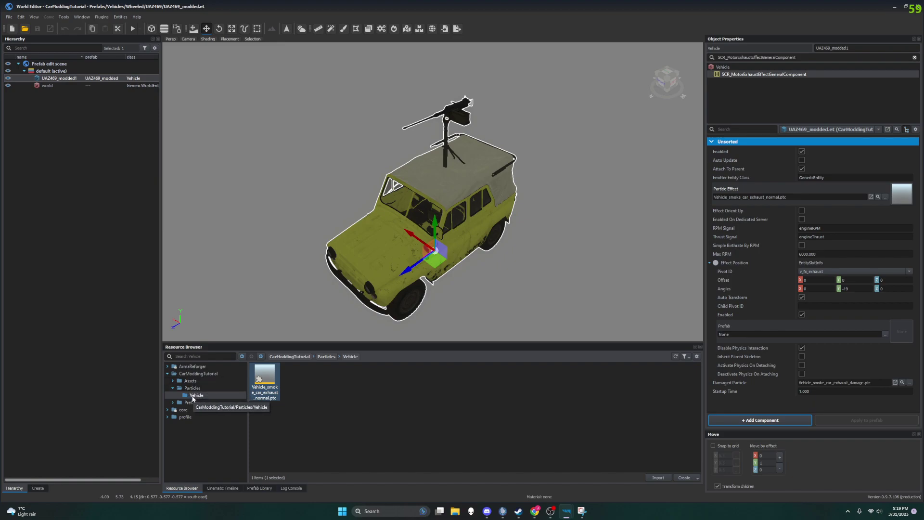
pyautogui.doubleClick(265, 374)
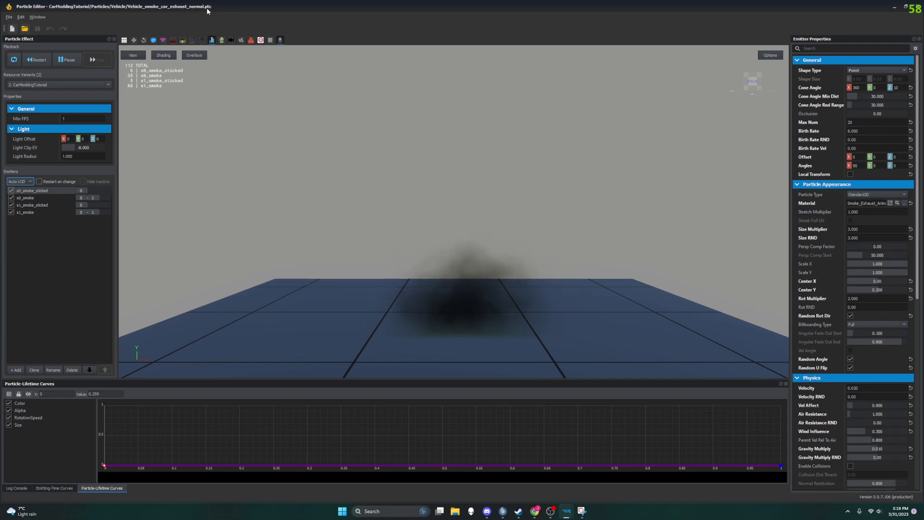
pyautogui.moveTo(452, 7); pyautogui.dragTo(441, 35)
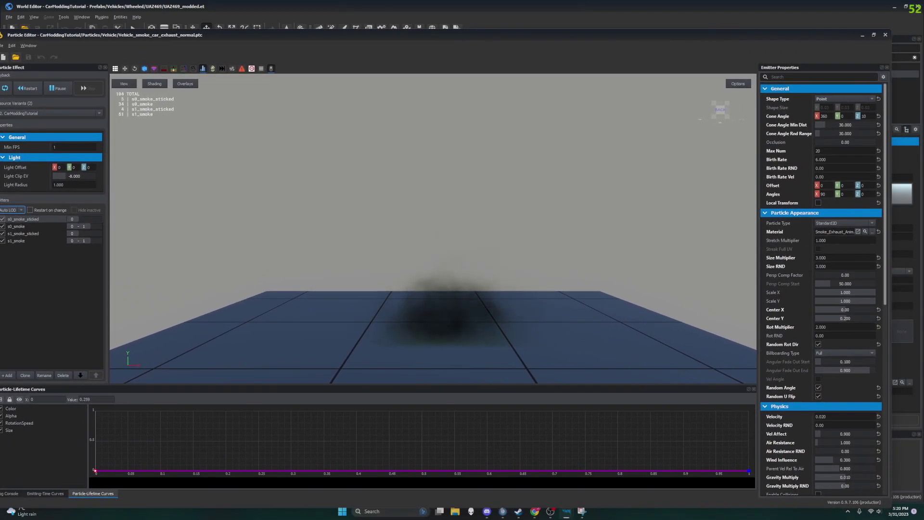
pyautogui.hotkey('alt', 'Tab')
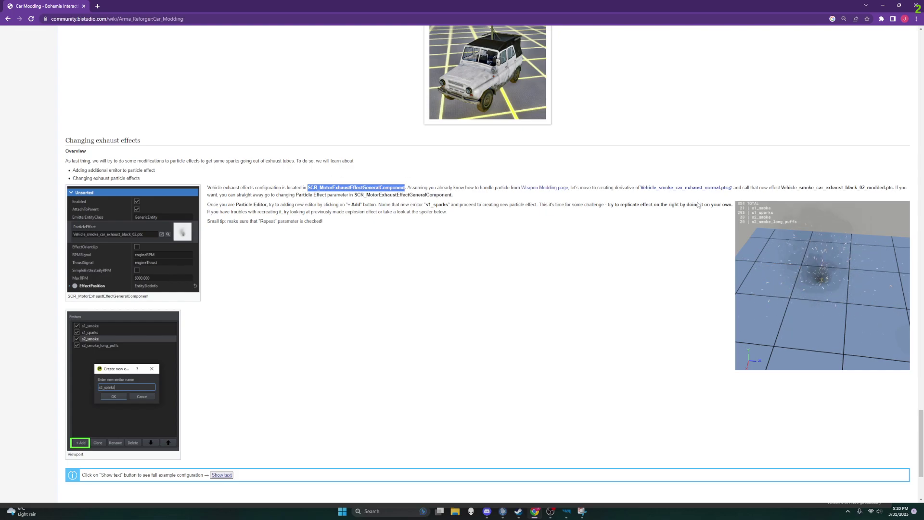
pyautogui.click(882, 6)
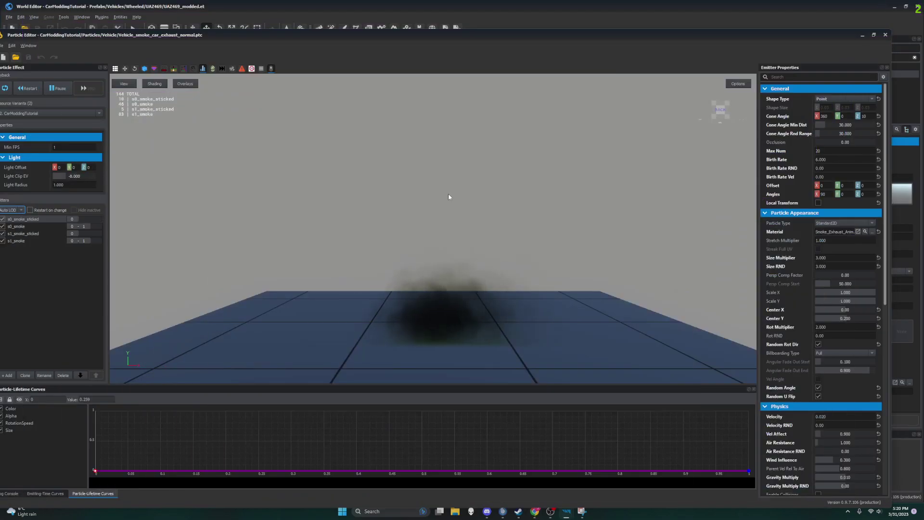
pyautogui.moveTo(311, 35); pyautogui.dragTo(399, 3)
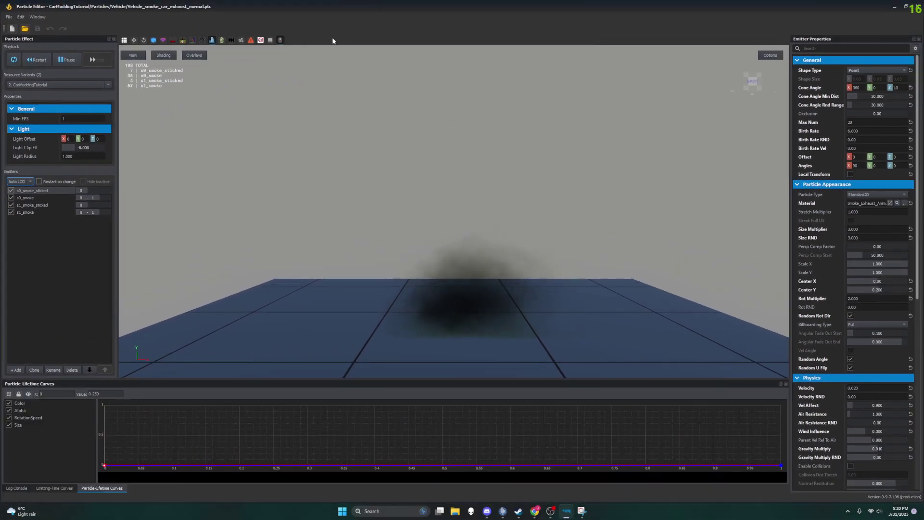
# Start saving the effect as a new file in CarModdingTutorial's Particles/Vehicle folder and check the wiki for the required name.
pyautogui.click(9, 17)
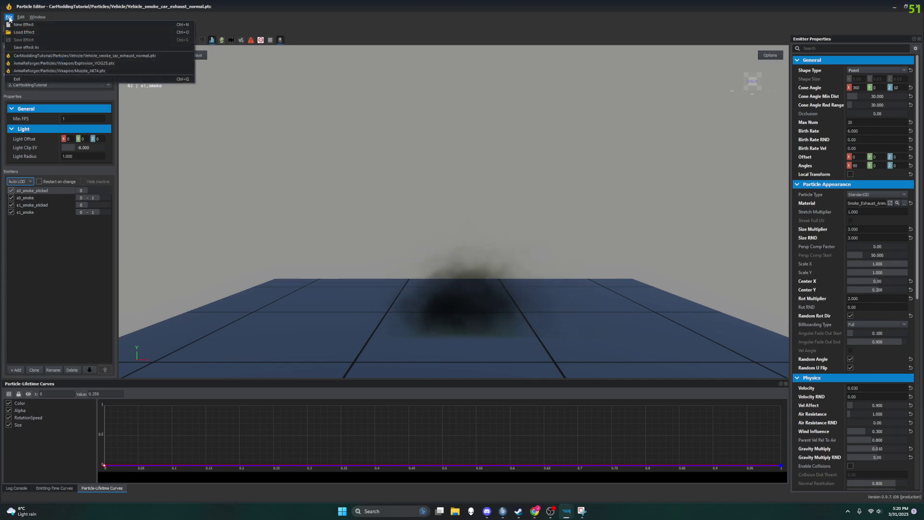
pyautogui.click(27, 47)
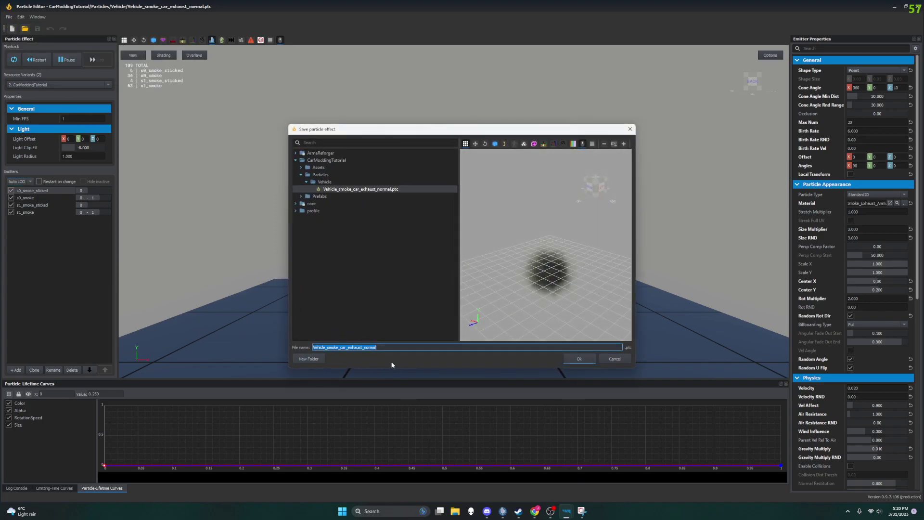
pyautogui.click(387, 347)
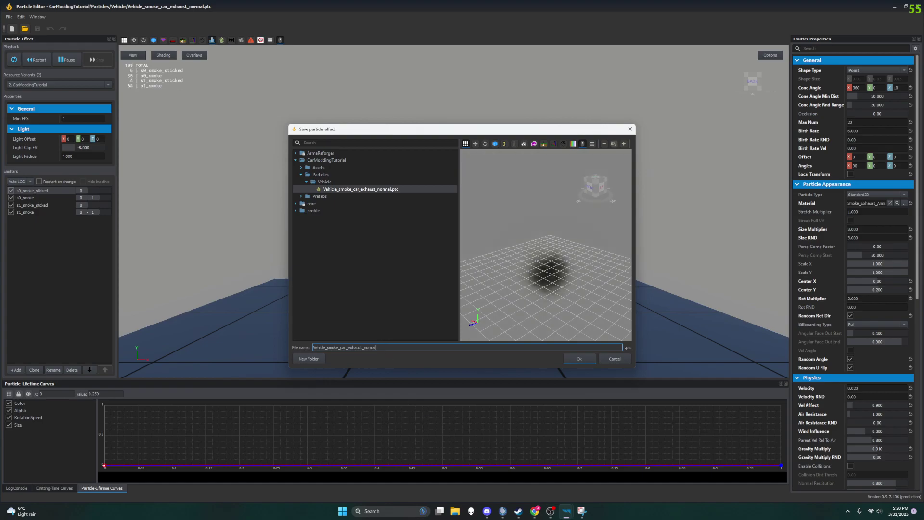
pyautogui.moveTo(538, 516)
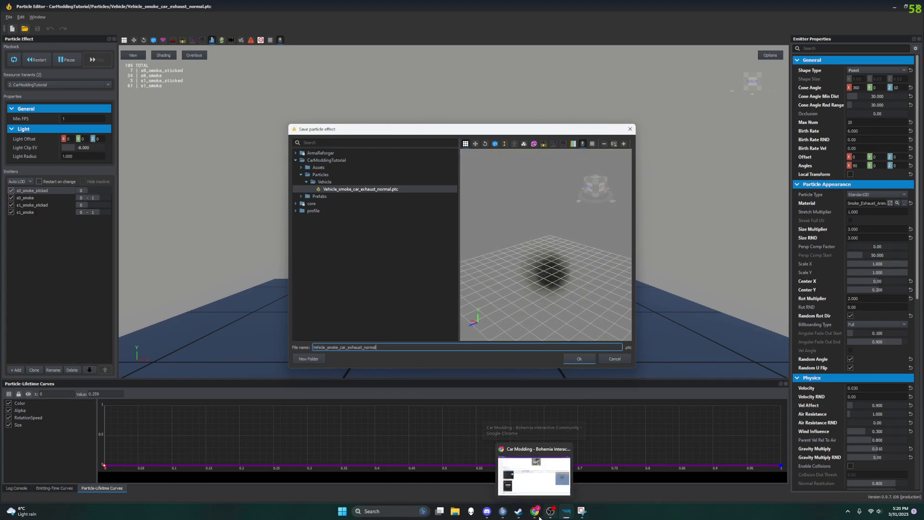
pyautogui.click(538, 516)
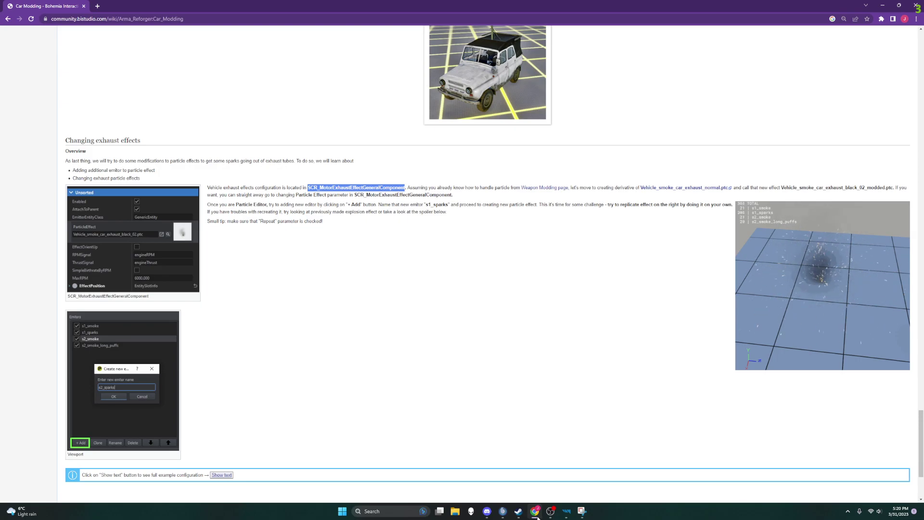
pyautogui.click(538, 516)
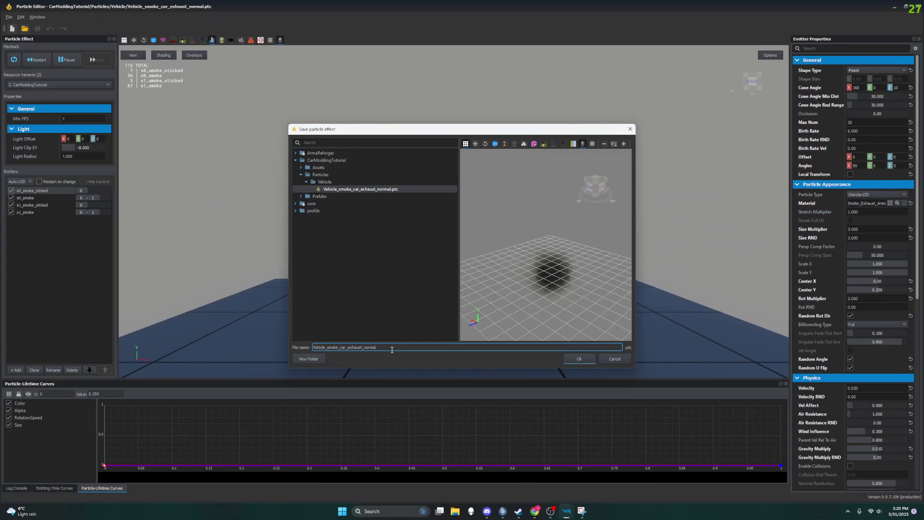
pyautogui.click(535, 514)
pyautogui.click(535, 515)
pyautogui.doubleClick(367, 347)
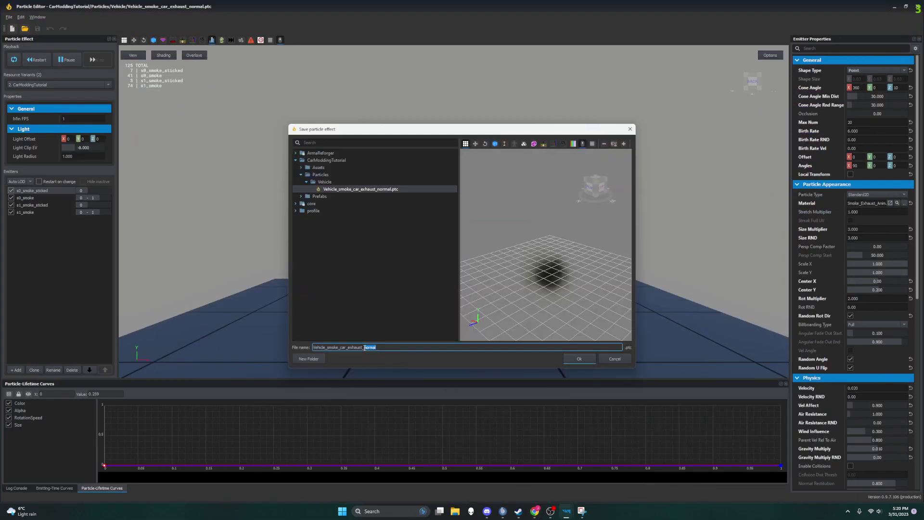
pyautogui.write('li')
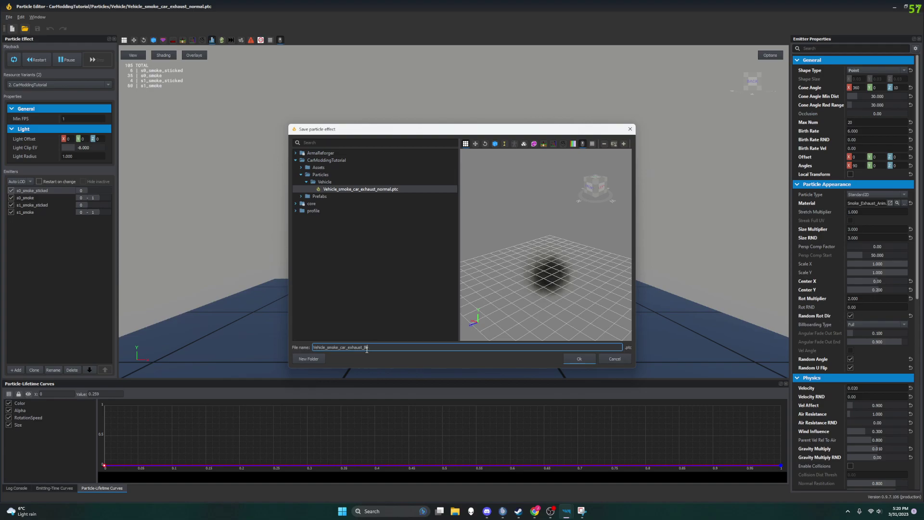
pyautogui.write('ack_02_exhaust')
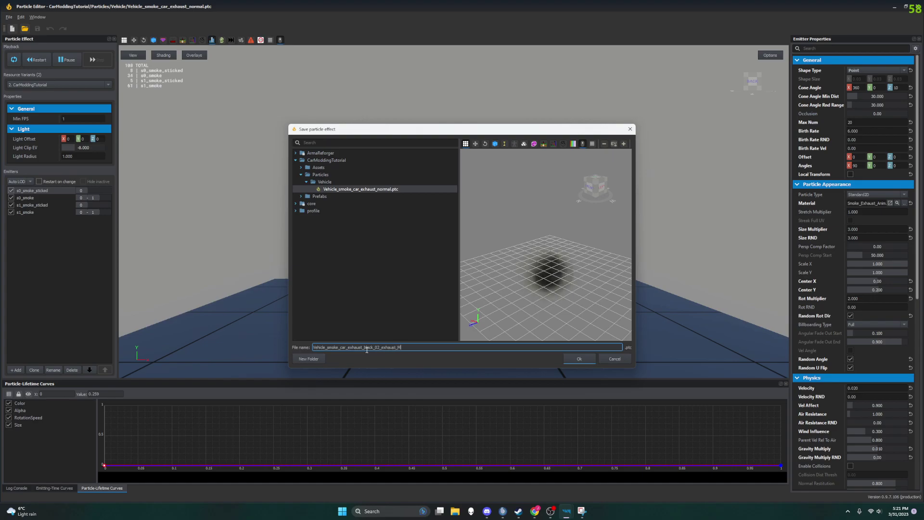
pyautogui.write('_Moodded')
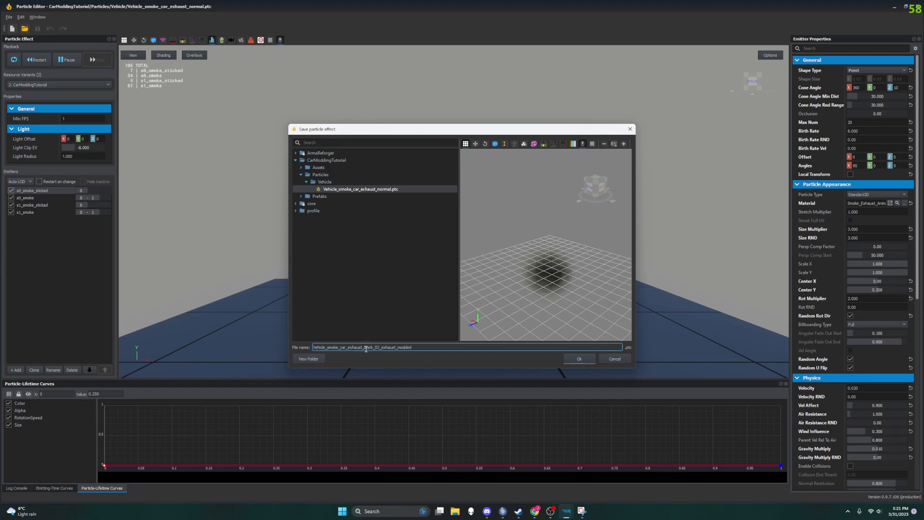
pyautogui.moveTo(362, 347); pyautogui.dragTo(348, 348)
pyautogui.press('BackSpace')
pyautogui.press('BackSpace')
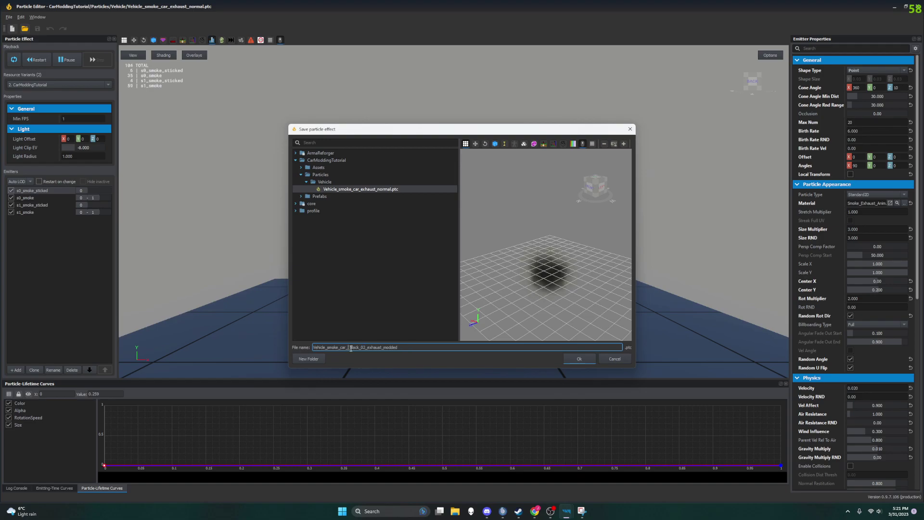
pyautogui.click(534, 511)
pyautogui.moveTo(566, 513)
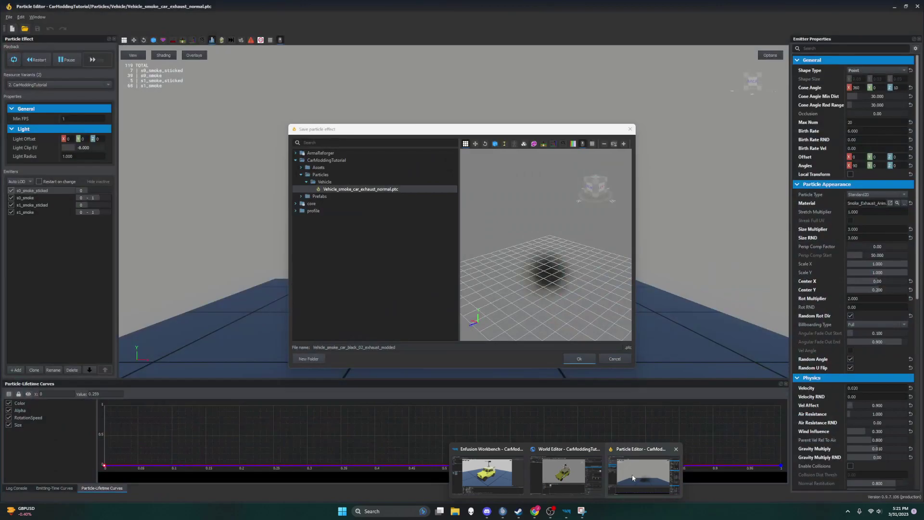
pyautogui.click(644, 475)
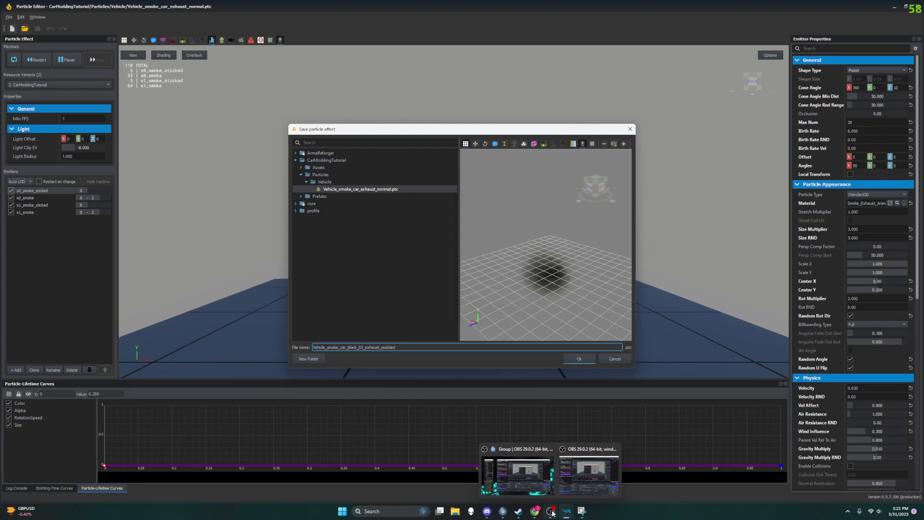
# Copy the new effect name Vehicle_smoke_car_exhaust_black_02_modded from the Car Modding wiki in Chrome.
pyautogui.click(534, 511)
pyautogui.moveTo(781, 187); pyautogui.dragTo(836, 188)
pyautogui.click(779, 186)
pyautogui.doubleClick(781, 188)
pyautogui.hotkey('ctrl', 'c')
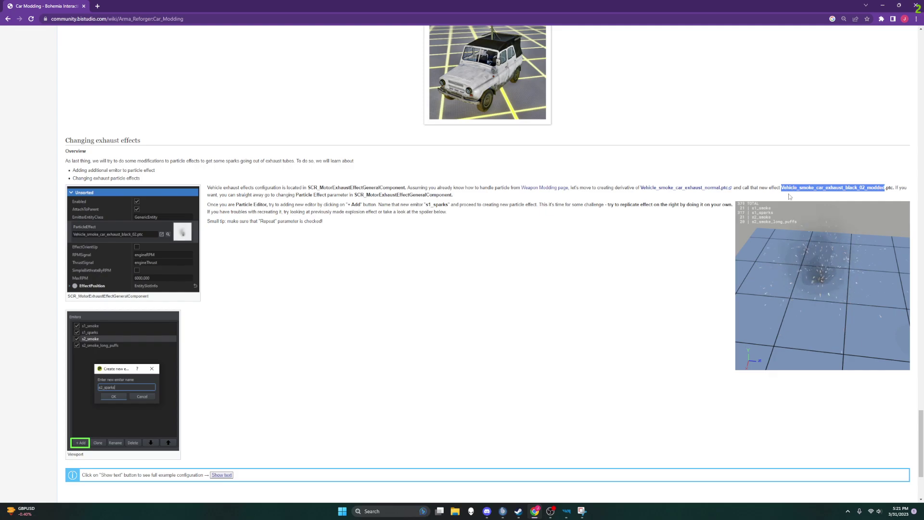
# Back in Particle Editor, replace the file name with Vehicle_smoke_car_exhaust_black_02_modded and save the particle effect.
pyautogui.click(533, 512)
pyautogui.click(533, 512)
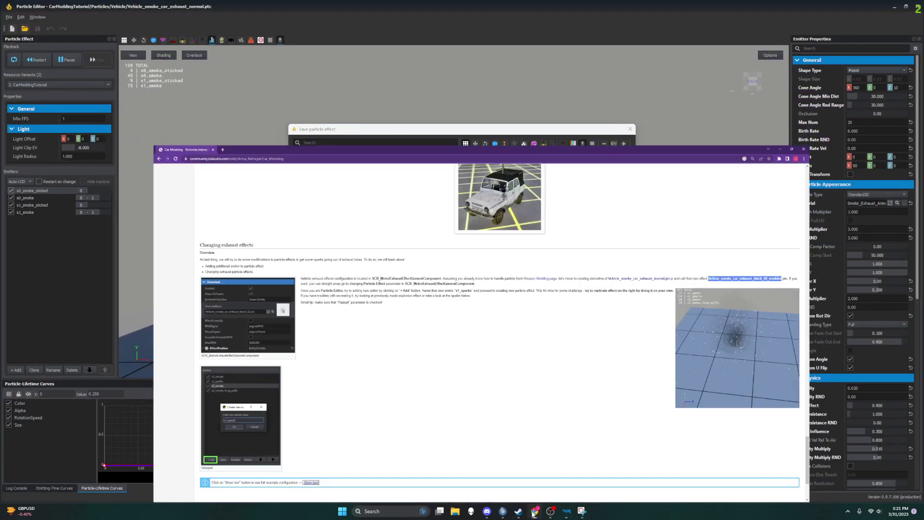
pyautogui.click(533, 511)
pyautogui.moveTo(394, 345); pyautogui.dragTo(280, 349)
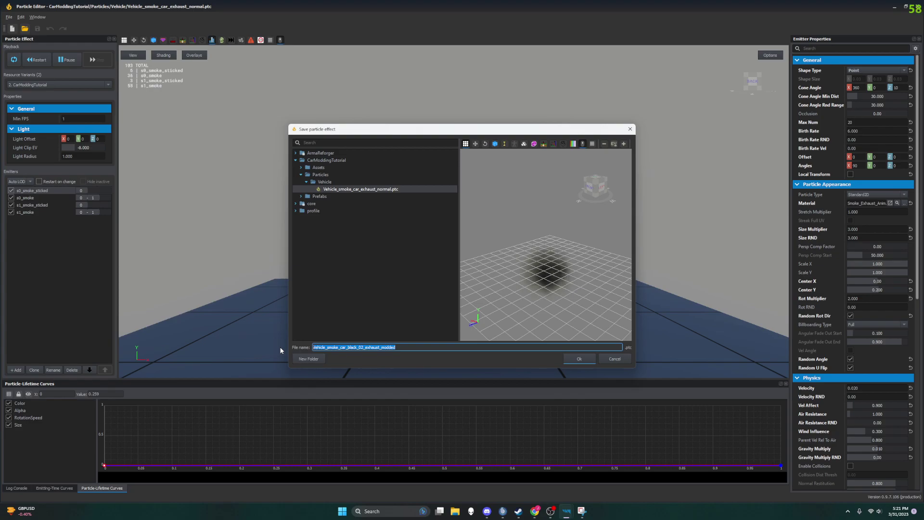
pyautogui.hotkey('ctrl', 'v')
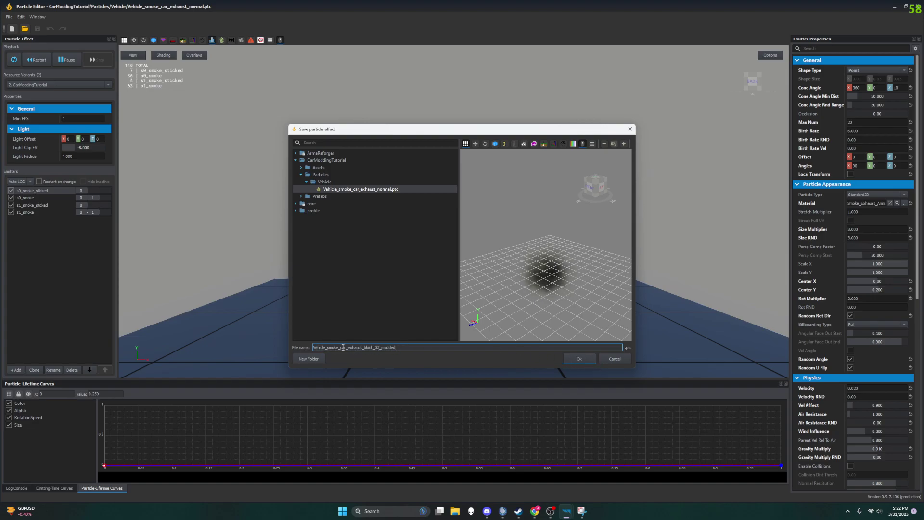
pyautogui.click(585, 359)
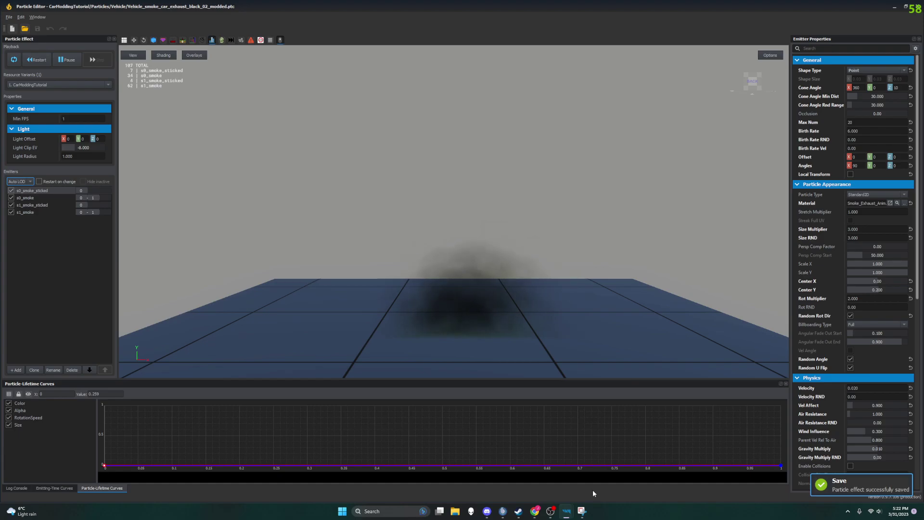
# Switch to World Editor and delete the overridden Vehicle_smoke_car_exhaust_normal.ptc from CarModdingTutorial's Particles/Vehicle folder.
pyautogui.click(568, 512)
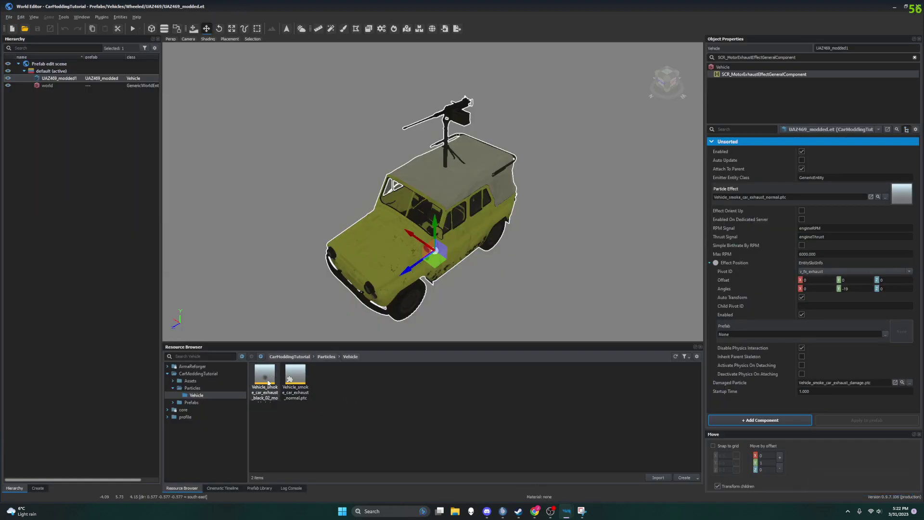
pyautogui.click(267, 381)
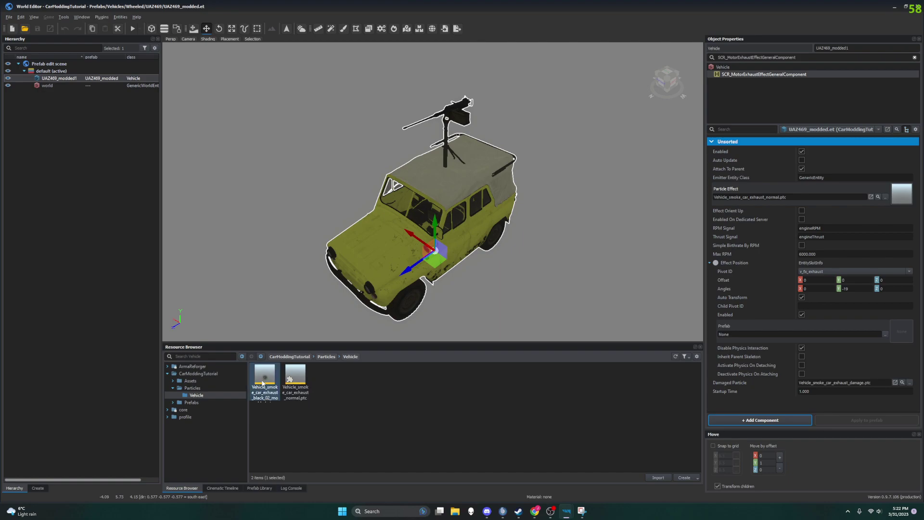
pyautogui.keyDown('ctrl'); pyautogui.scroll(2, 278, 385); pyautogui.keyUp('ctrl')
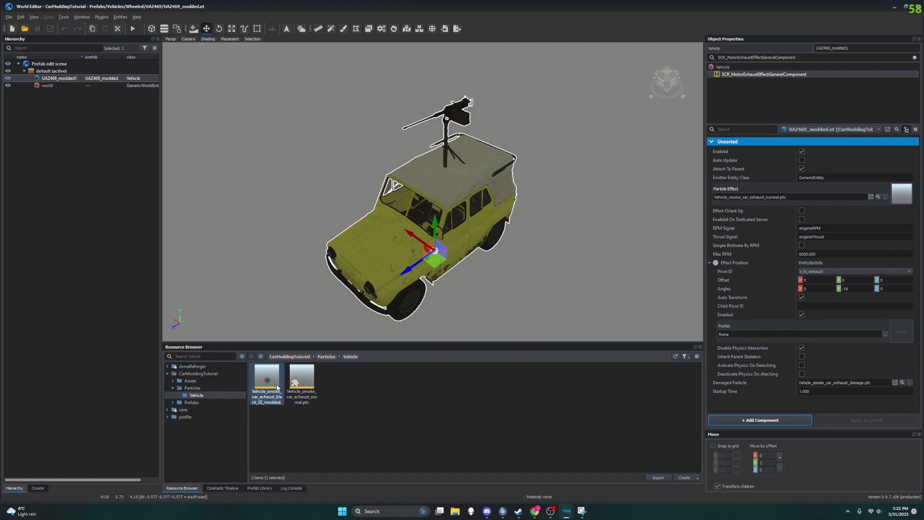
pyautogui.keyDown('ctrl'); pyautogui.scroll(2, 277, 387); pyautogui.keyUp('ctrl')
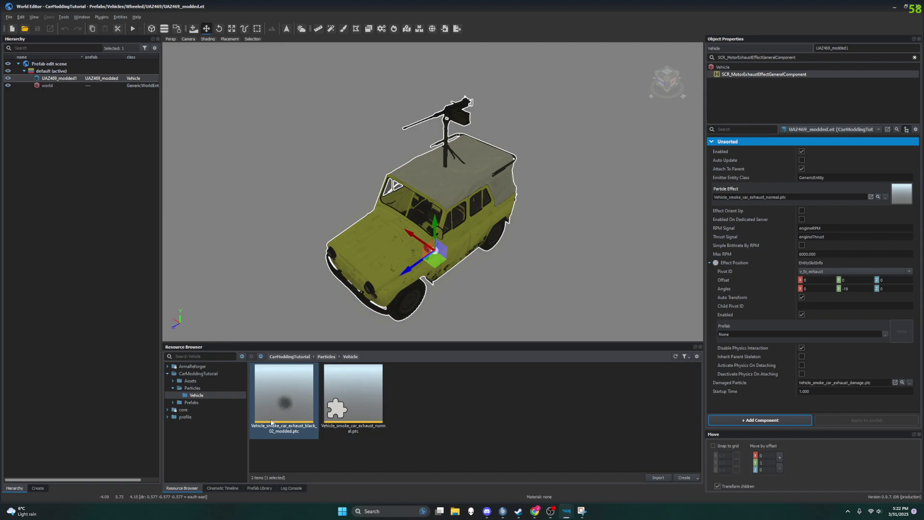
pyautogui.keyDown('ctrl'); pyautogui.click(356, 409); pyautogui.keyUp('ctrl')
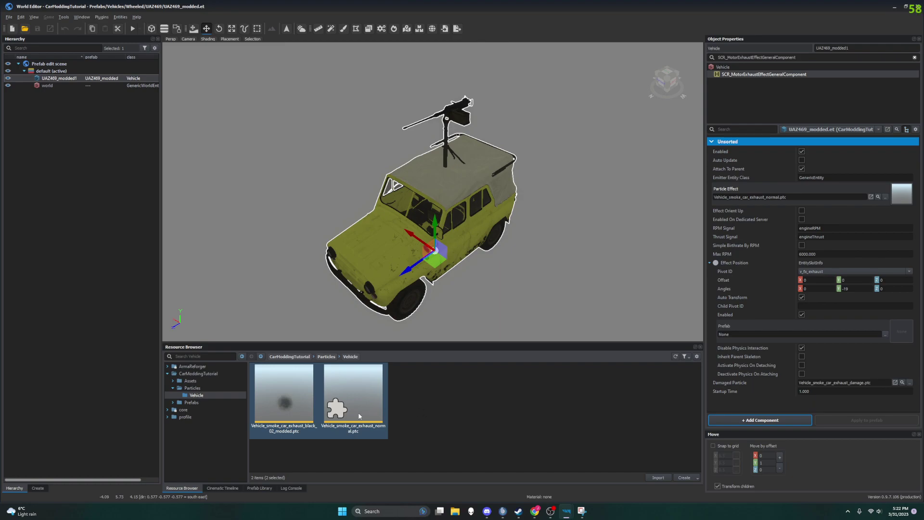
pyautogui.click(413, 405)
pyautogui.click(360, 409)
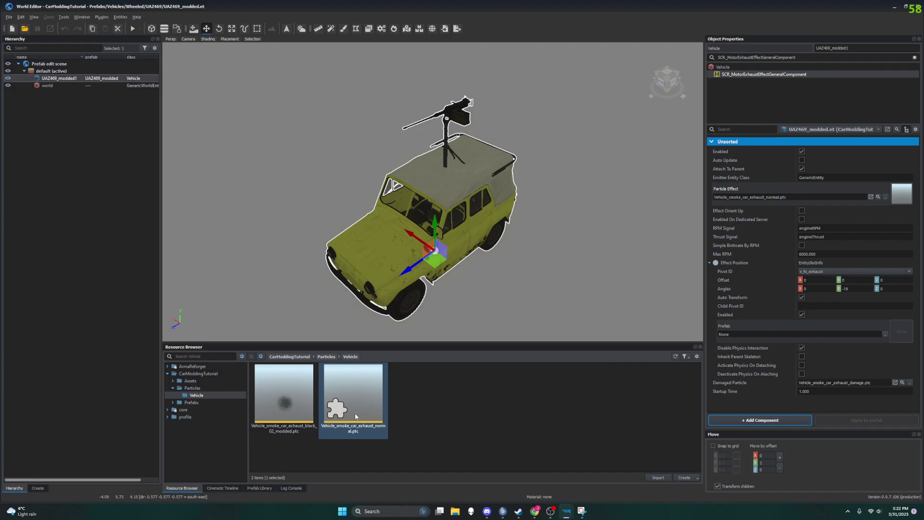
pyautogui.press('Delete')
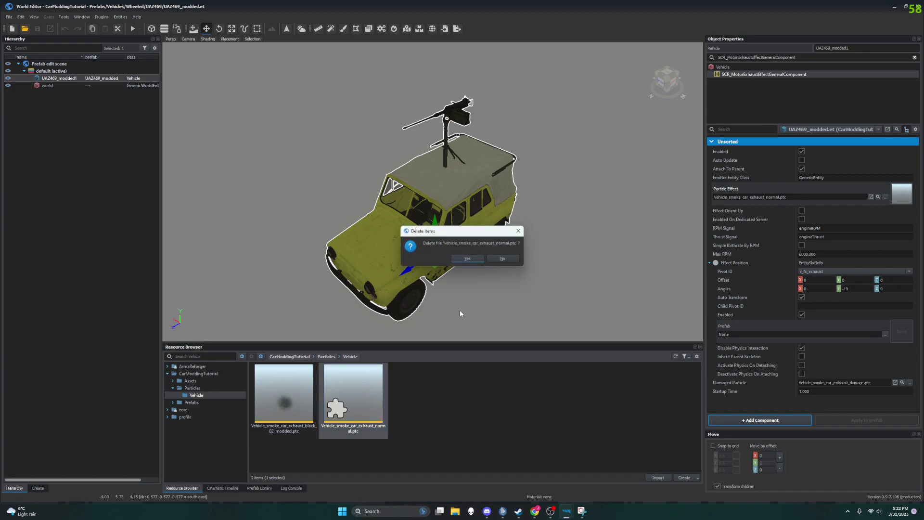
pyautogui.click(467, 257)
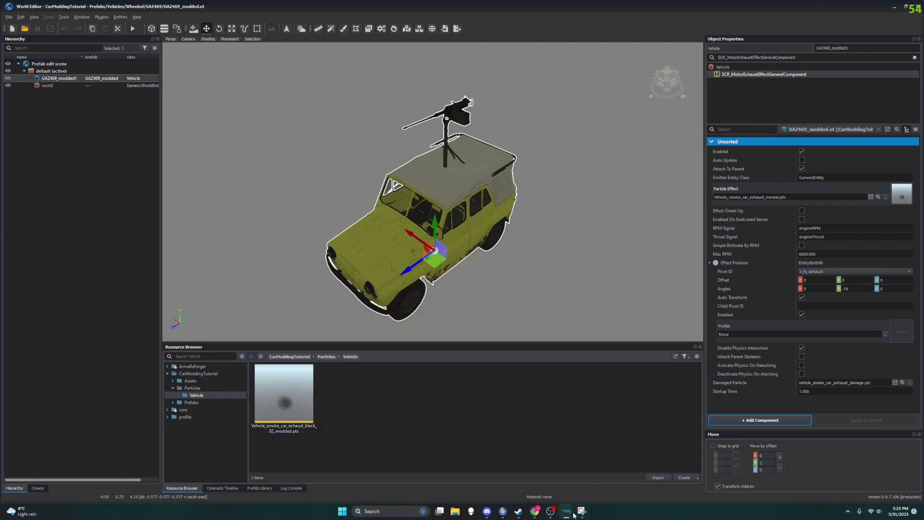
# Get the emitter name from the wiki in Chrome and add a new emitter named s1_sparks in Particle Editor.
pyautogui.click(534, 511)
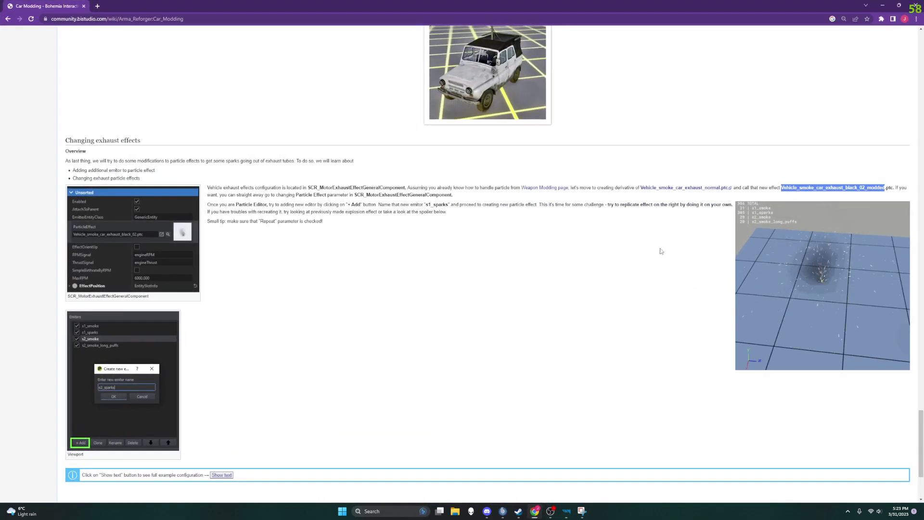
pyautogui.click(611, 246)
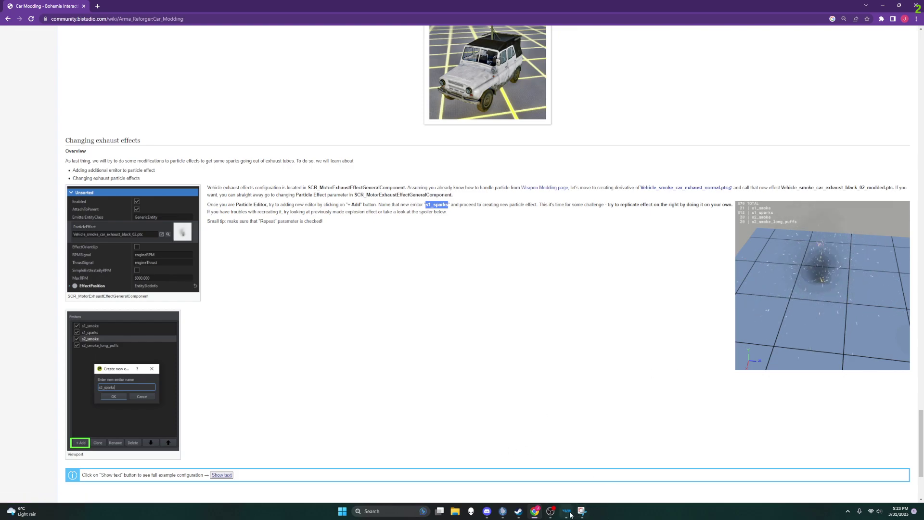
pyautogui.moveTo(567, 514)
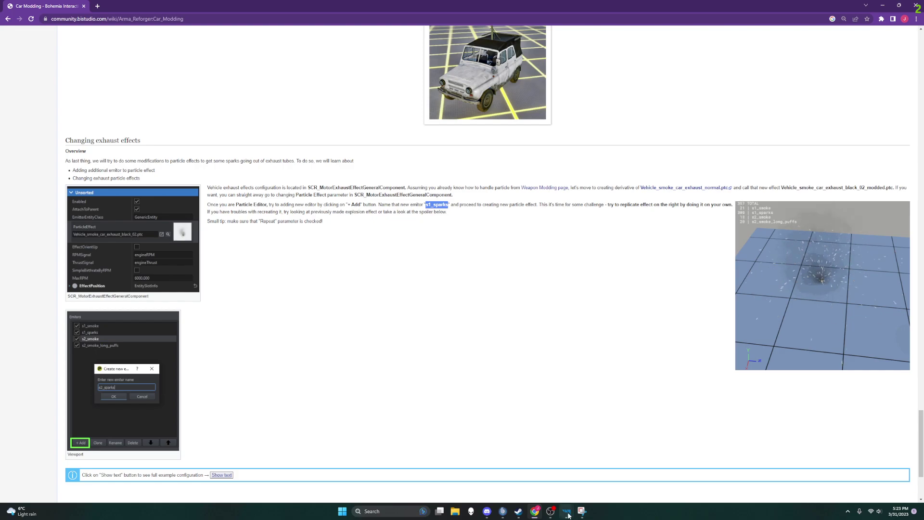
pyautogui.click(618, 481)
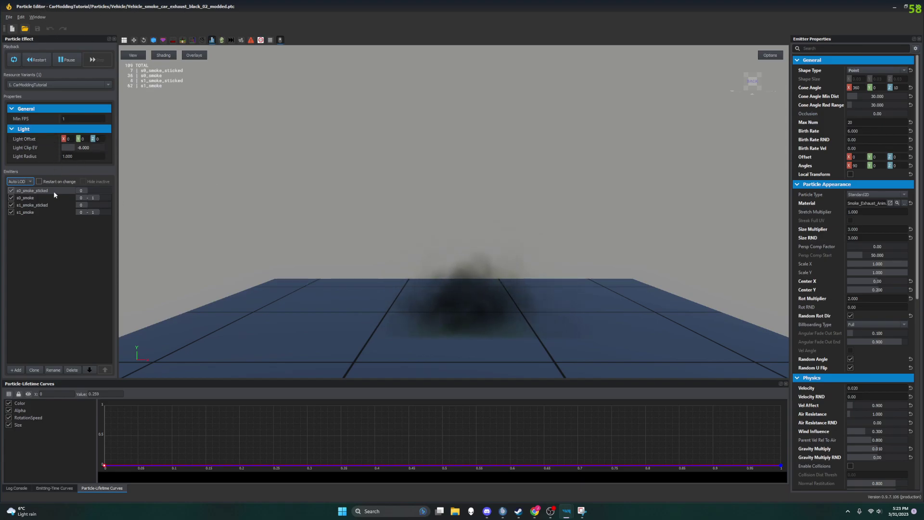
pyautogui.click(14, 369)
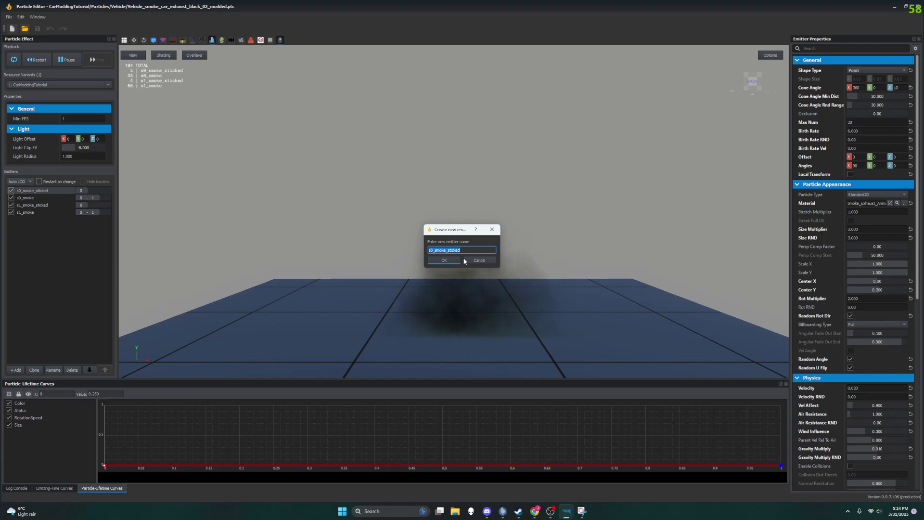
pyautogui.write('s1_sparks')
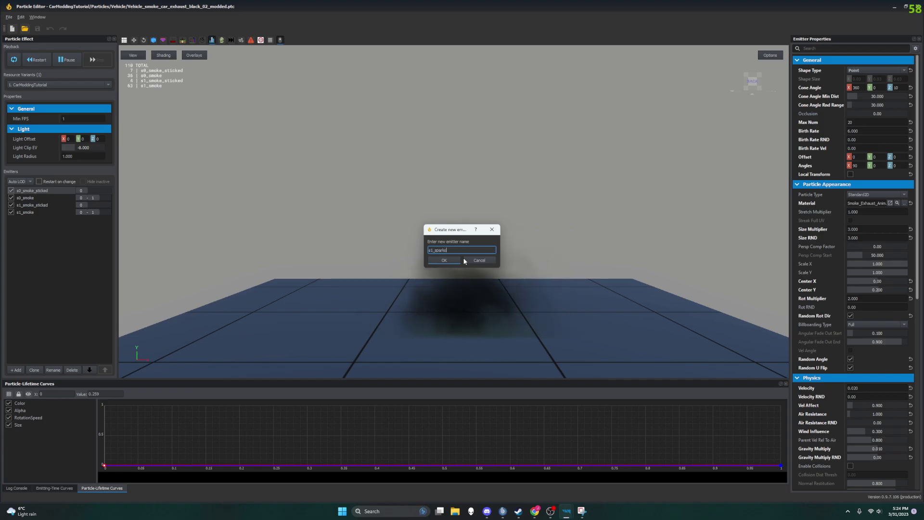
pyautogui.click(451, 260)
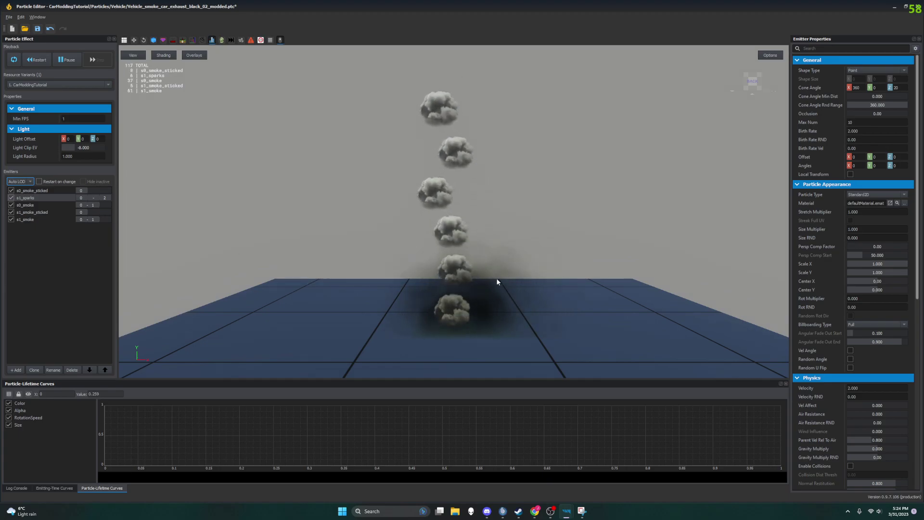
# Arrange the Chrome wiki beside a wider Particle Editor window, with the wiki page zoomed out to 75%.
pyautogui.moveTo(602, 8); pyautogui.dragTo(923, 91)
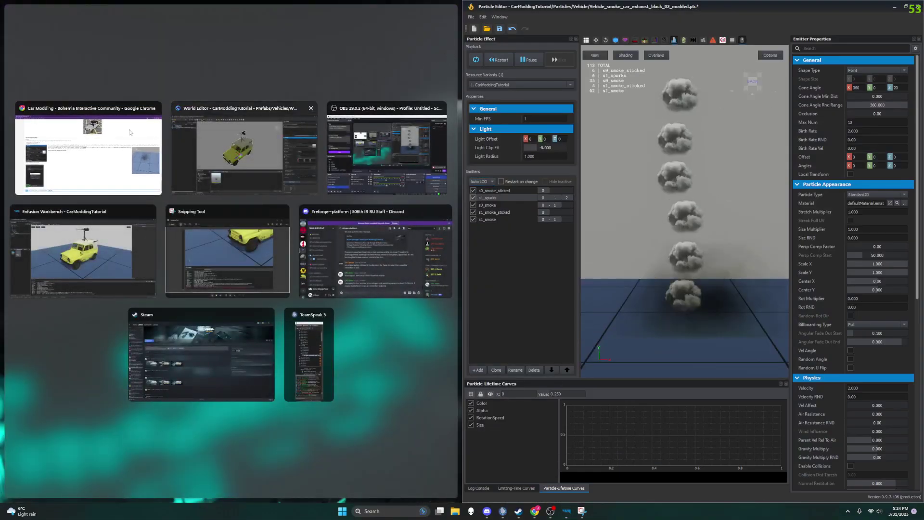
pyautogui.click(149, 129)
pyautogui.moveTo(462, 211); pyautogui.dragTo(305, 211)
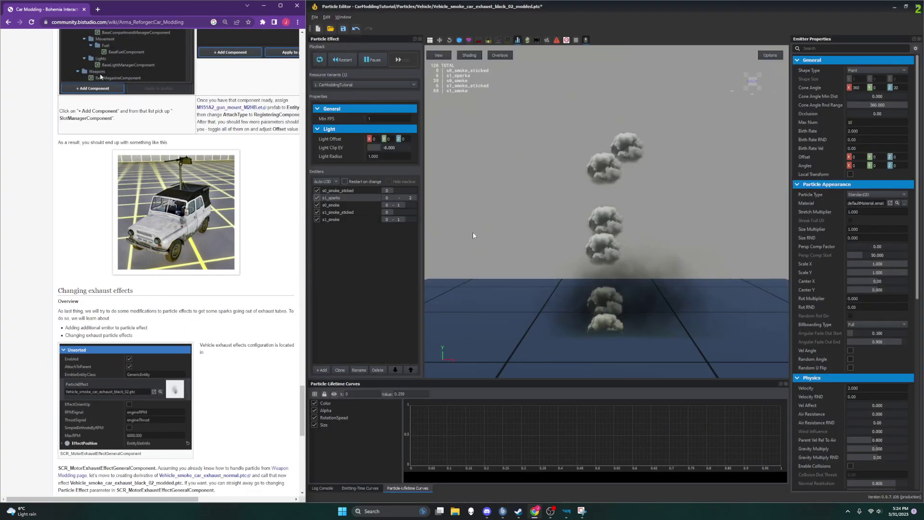
pyautogui.keyDown('ctrl'); pyautogui.scroll(2, 252, 218); pyautogui.keyUp('ctrl')
pyautogui.keyDown('ctrl'); pyautogui.scroll(-2, 252, 217); pyautogui.keyUp('ctrl')
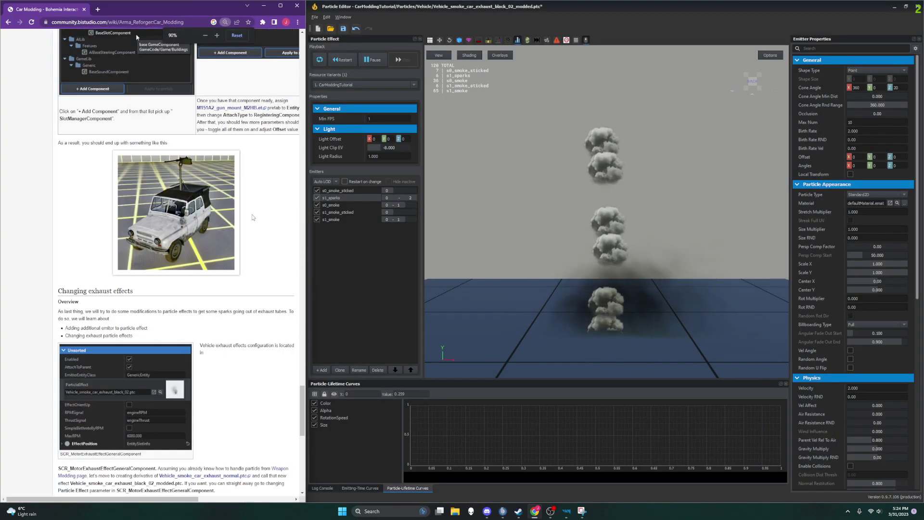
pyautogui.keyDown('ctrl'); pyautogui.scroll(-2, 252, 215); pyautogui.keyUp('ctrl')
pyautogui.scroll(-8, 252, 215)
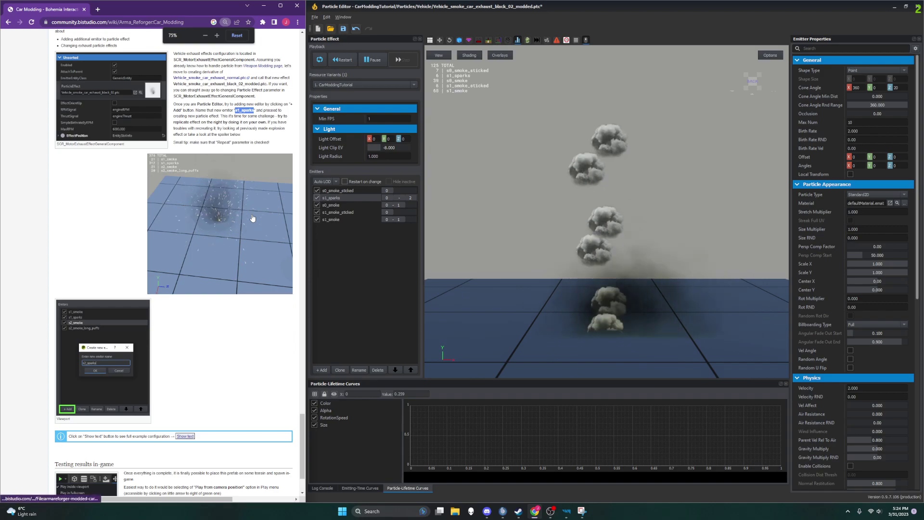
pyautogui.scroll(3, 252, 217)
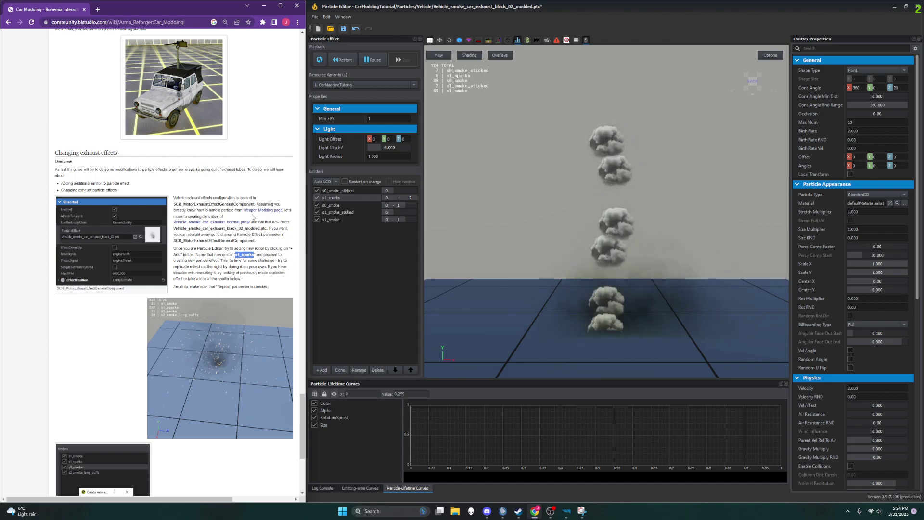
pyautogui.click(507, 265)
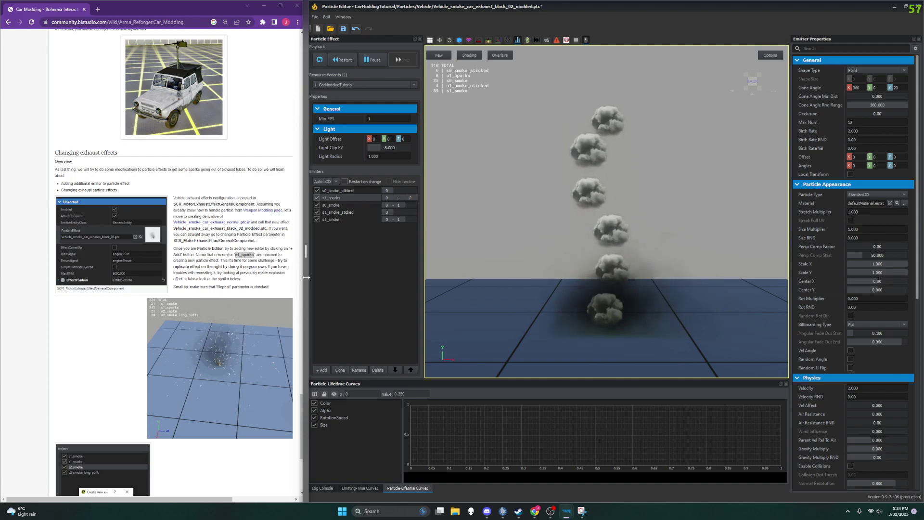
pyautogui.moveTo(306, 277); pyautogui.dragTo(143, 279)
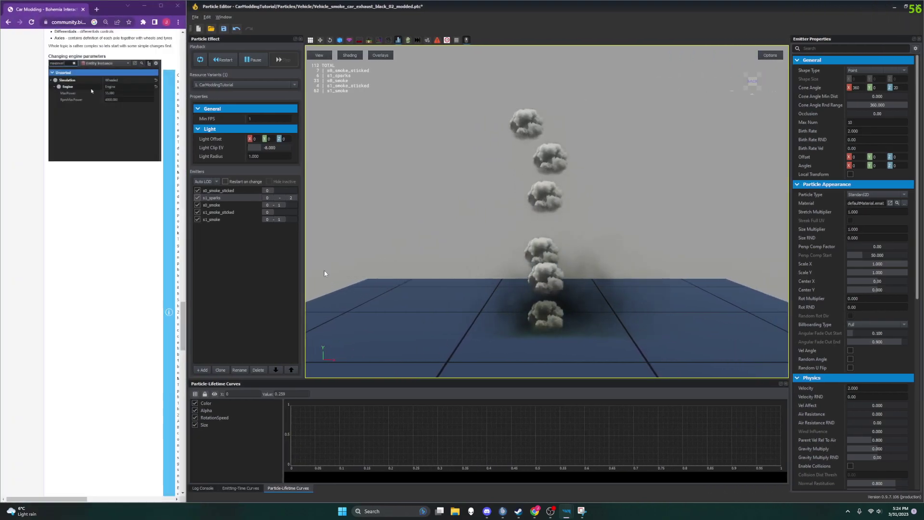
# Toggle the s0_smoke_sticked, s1_smoke_sticked and s1_smoke emitters off and on to examine their share of the exhaust preview.
pyautogui.click(198, 190)
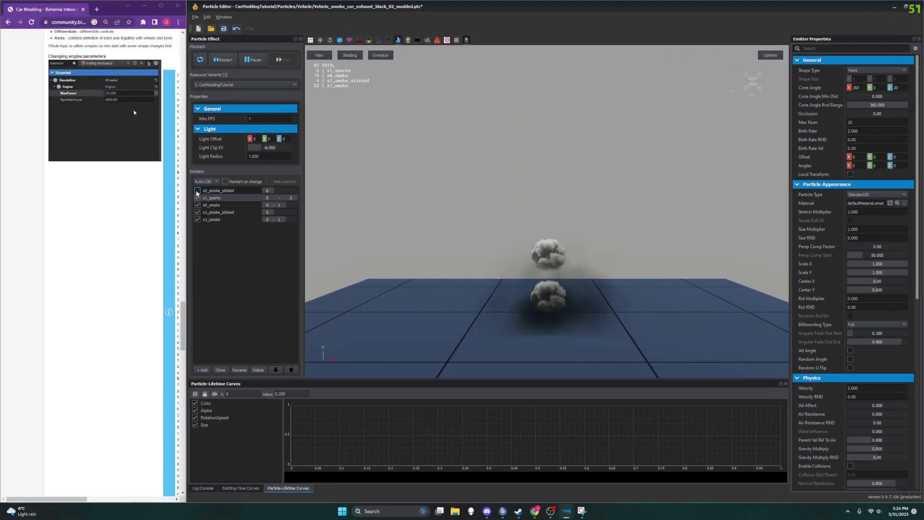
pyautogui.click(197, 191)
pyautogui.click(197, 212)
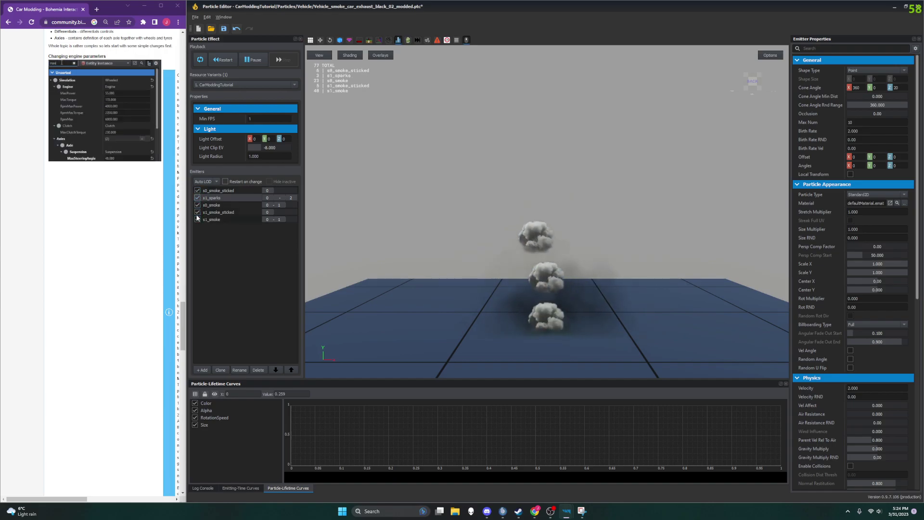
pyautogui.click(197, 219)
pyautogui.click(197, 191)
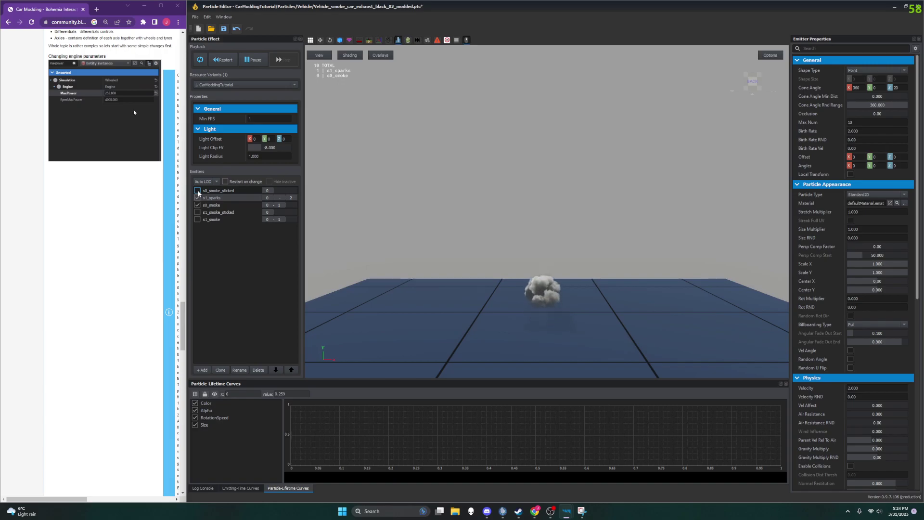
pyautogui.click(197, 190)
pyautogui.click(197, 212)
pyautogui.click(197, 220)
# Compare the exhaust preview with the s1_sparks emitter disabled and enabled, leaving every emitter enabled.
pyautogui.click(197, 205)
pyautogui.click(197, 198)
pyautogui.click(198, 205)
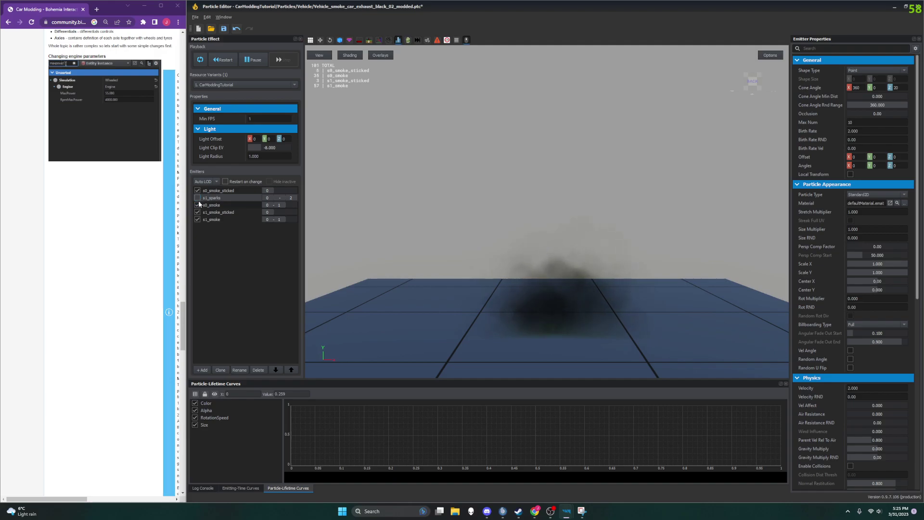
pyautogui.click(197, 198)
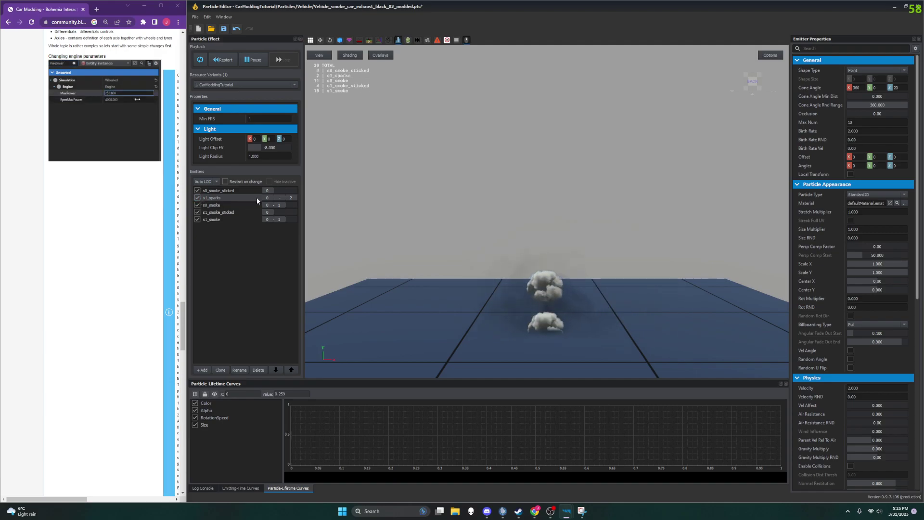
pyautogui.click(197, 198)
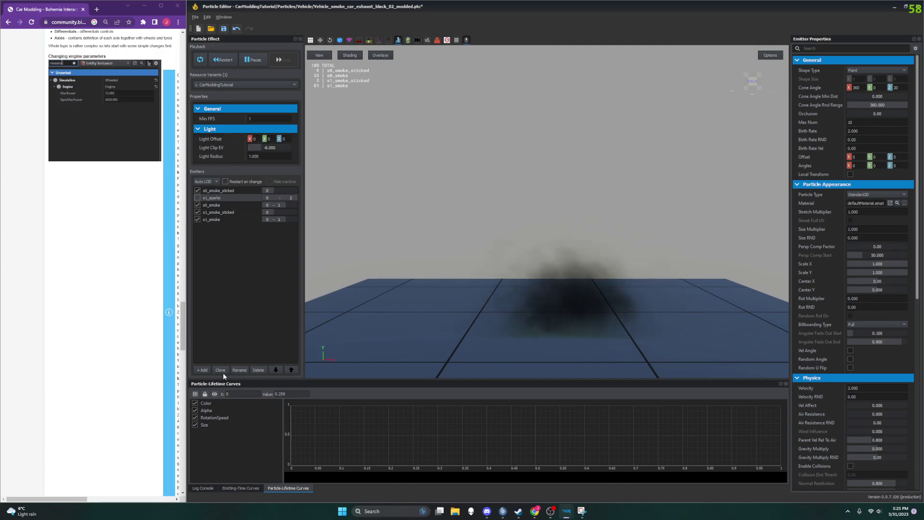
pyautogui.click(201, 370)
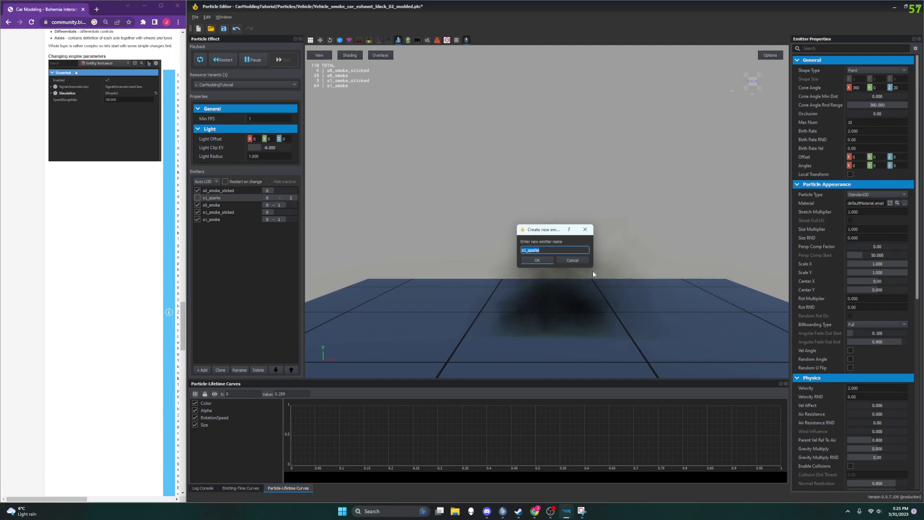
pyautogui.click(572, 260)
pyautogui.click(197, 197)
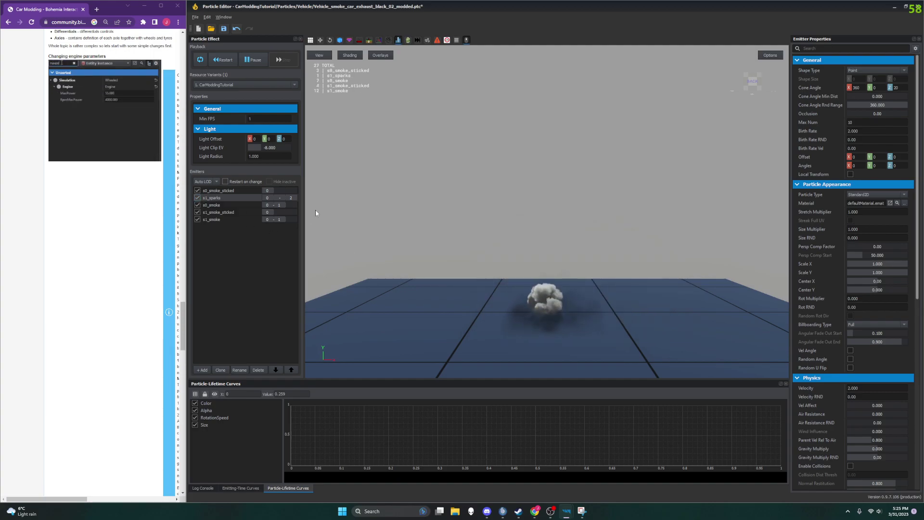
pyautogui.moveTo(269, 198); pyautogui.dragTo(238, 201)
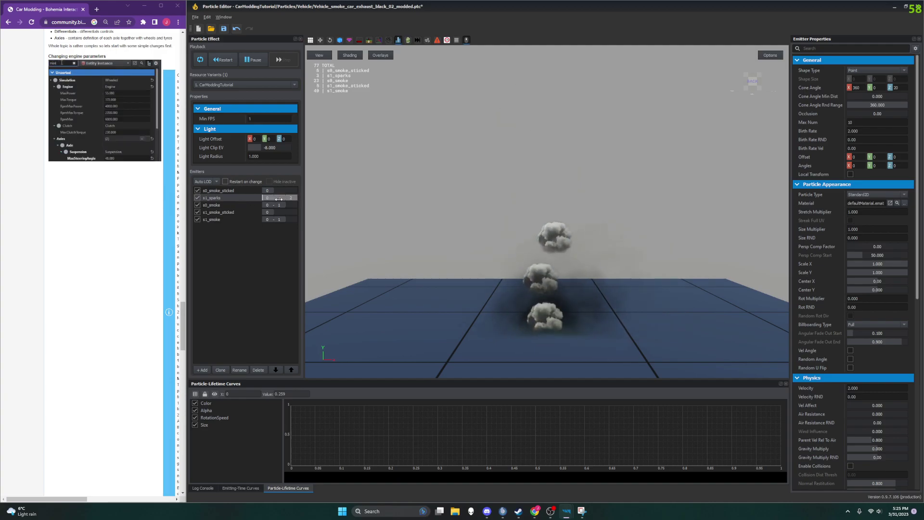
pyautogui.click(218, 181)
pyautogui.click(270, 231)
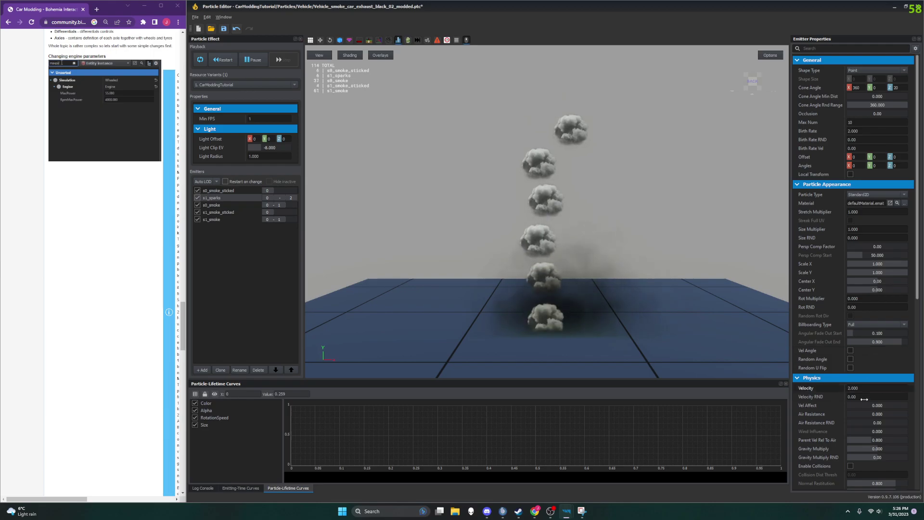
# Collapse all the s1_sparks emitter property sections, from General through Light.
pyautogui.scroll(-4, 848, 308)
pyautogui.scroll(-4, 848, 308)
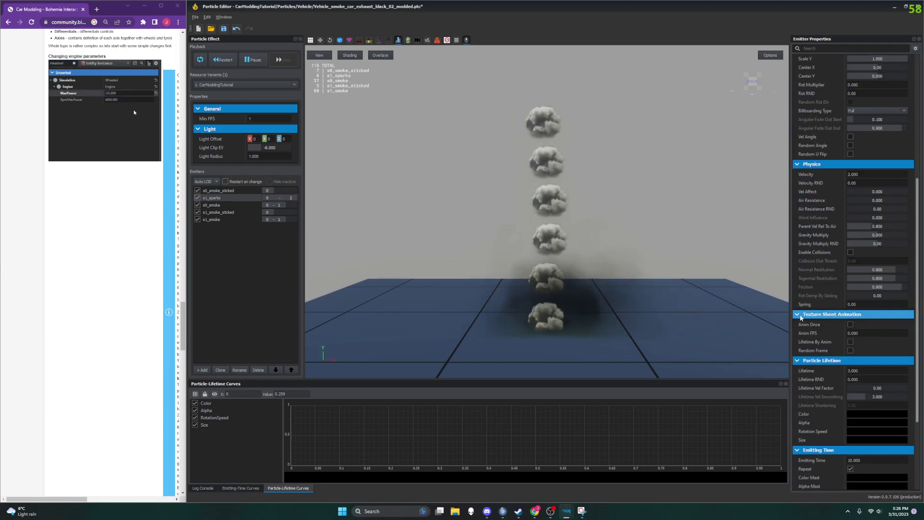
pyautogui.click(798, 314)
pyautogui.click(799, 326)
pyautogui.click(799, 164)
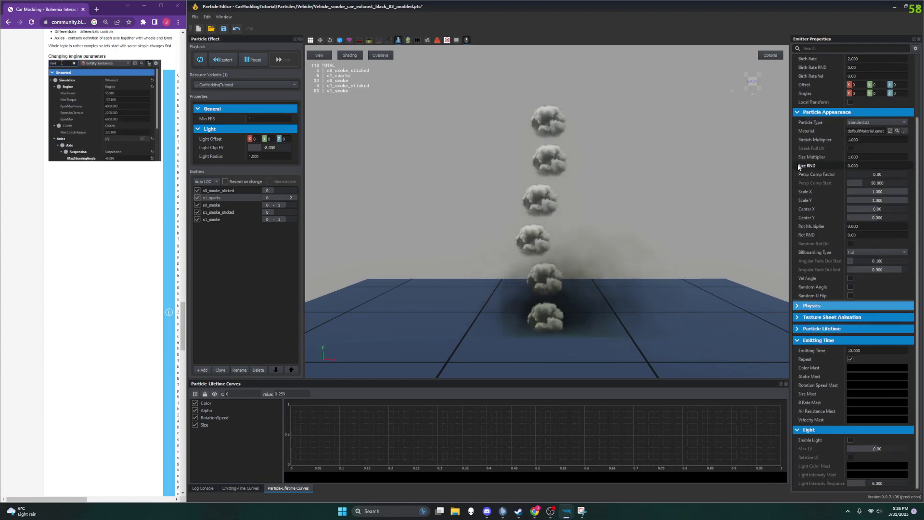
pyautogui.click(800, 112)
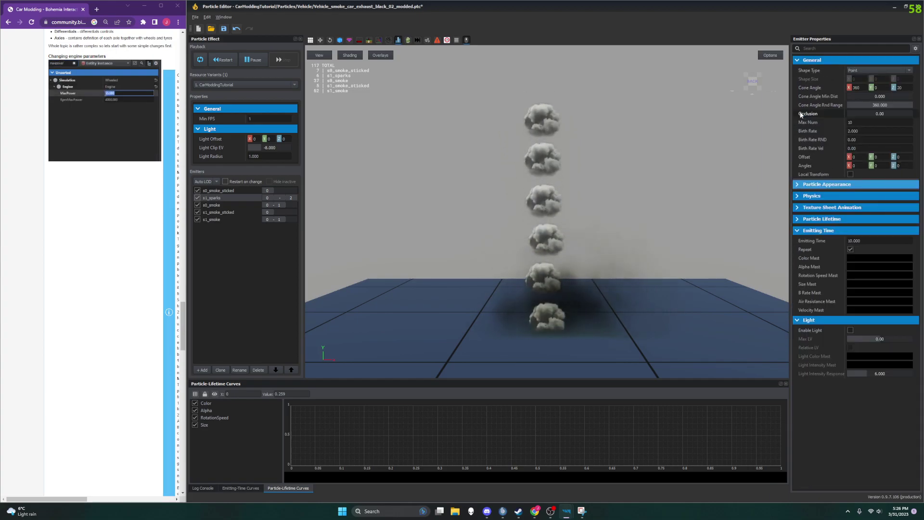
pyautogui.click(800, 60)
pyautogui.click(794, 119)
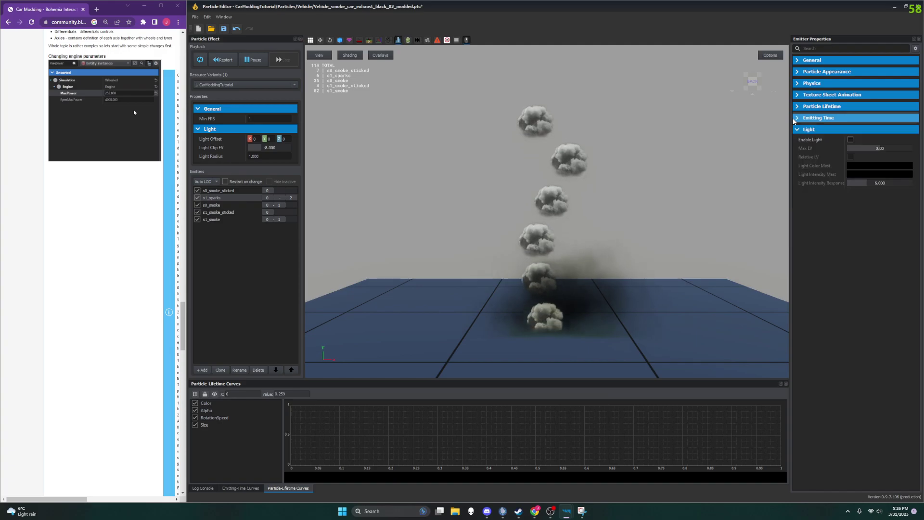
pyautogui.click(795, 130)
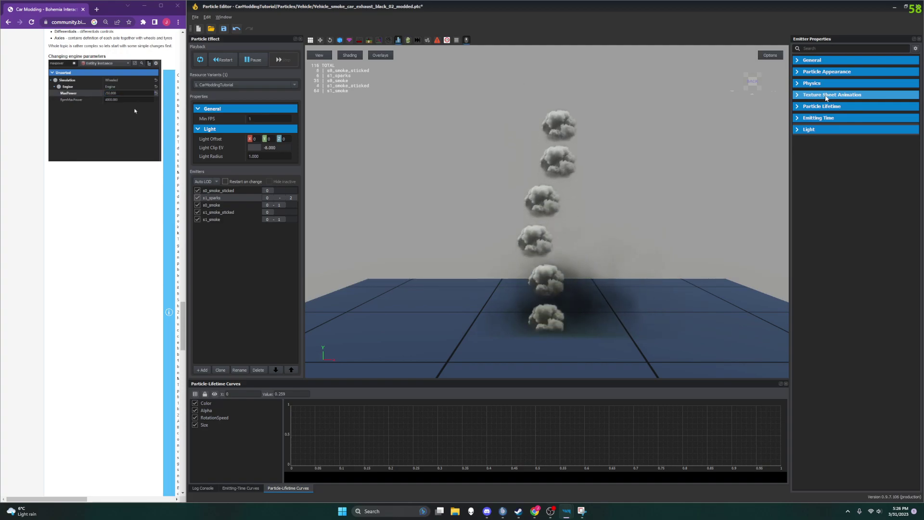
# Set the s1_sparks Birth Rate to 2.400, collapse the General section and expand Particle Appearance.
pyautogui.click(796, 61)
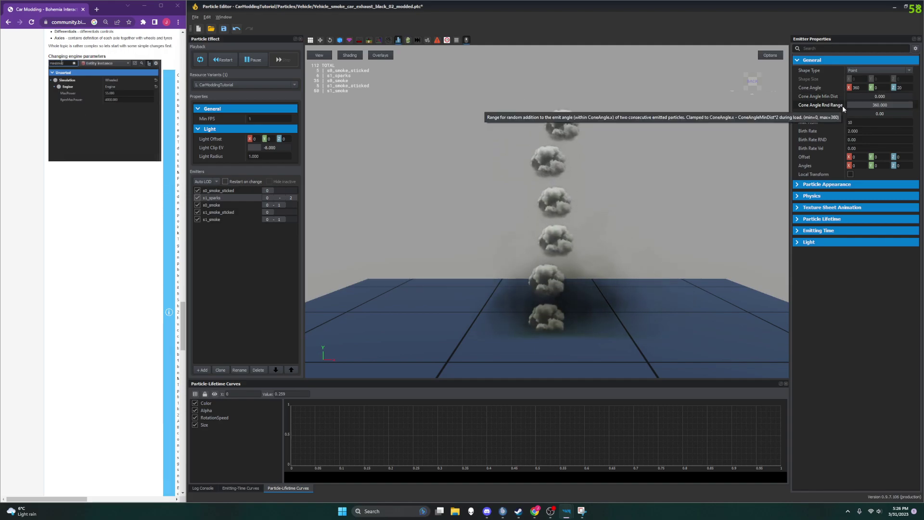
pyautogui.moveTo(839, 95)
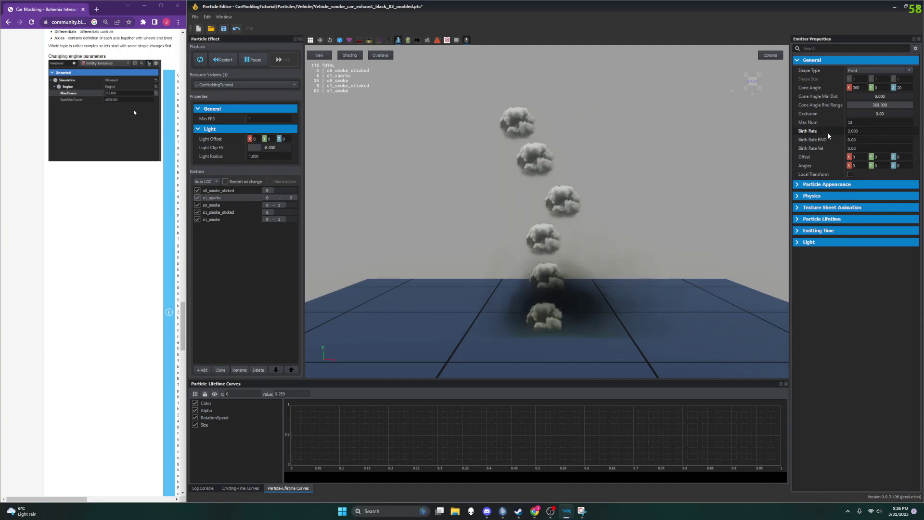
pyautogui.moveTo(854, 131); pyautogui.dragTo(870, 129)
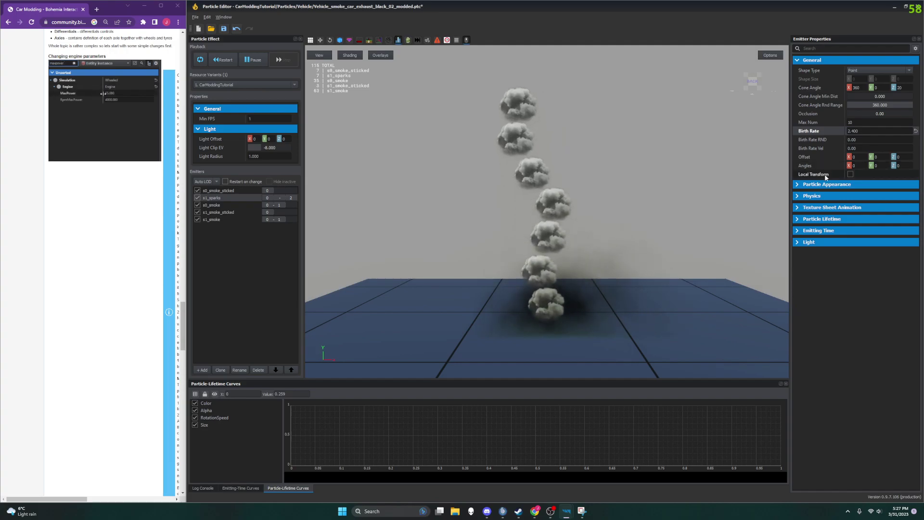
pyautogui.click(802, 61)
pyautogui.click(818, 72)
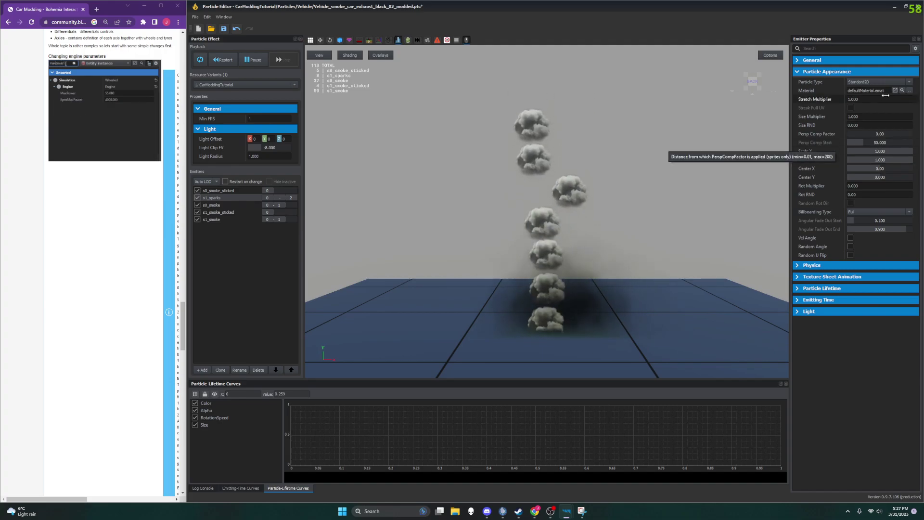
# Try the Prefab particle type on the s1_sparks emitter and return it to Standard2D.
pyautogui.click(896, 83)
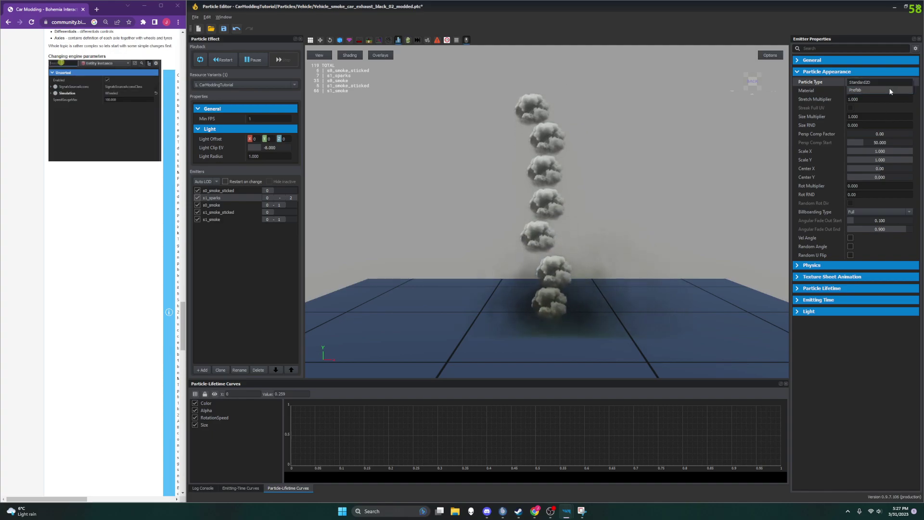
pyautogui.click(858, 82)
pyautogui.click(849, 82)
pyautogui.click(859, 91)
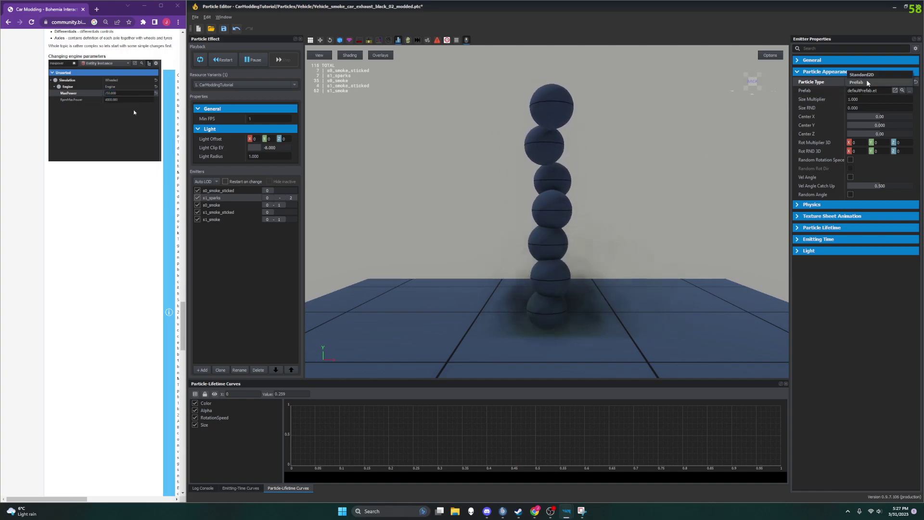
pyautogui.click(866, 80)
pyautogui.click(869, 76)
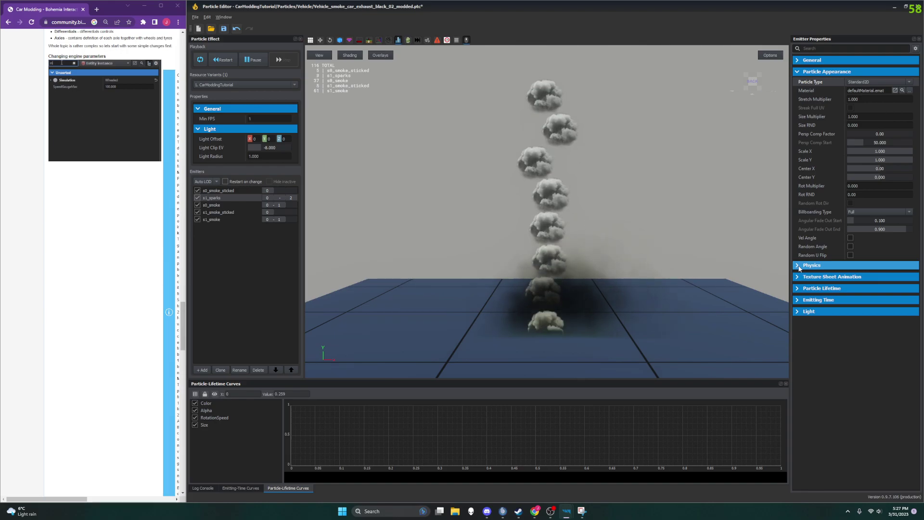
# Widen the Chrome wiki beside Particle Editor, reveal the hidden full example emitter configuration to examine it, and hide it again.
pyautogui.moveTo(187, 239); pyautogui.dragTo(479, 228)
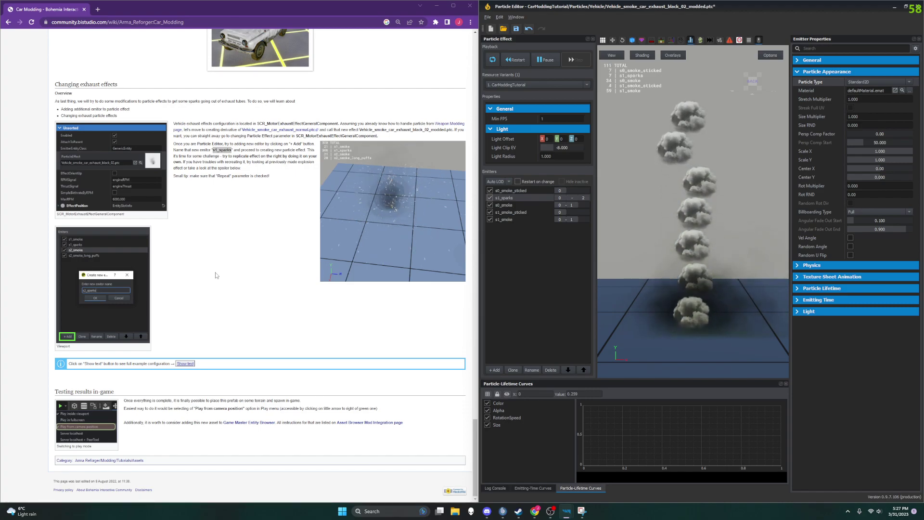
pyautogui.click(185, 364)
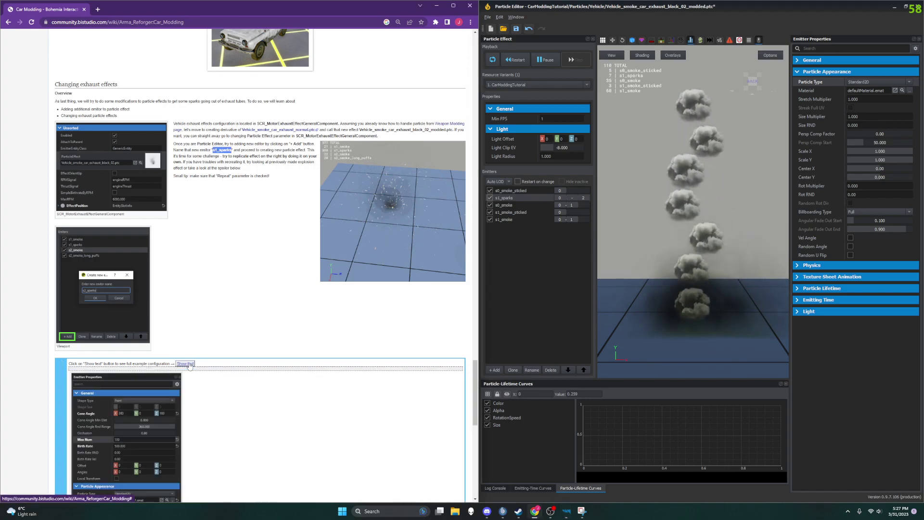
pyautogui.scroll(-3, 190, 366)
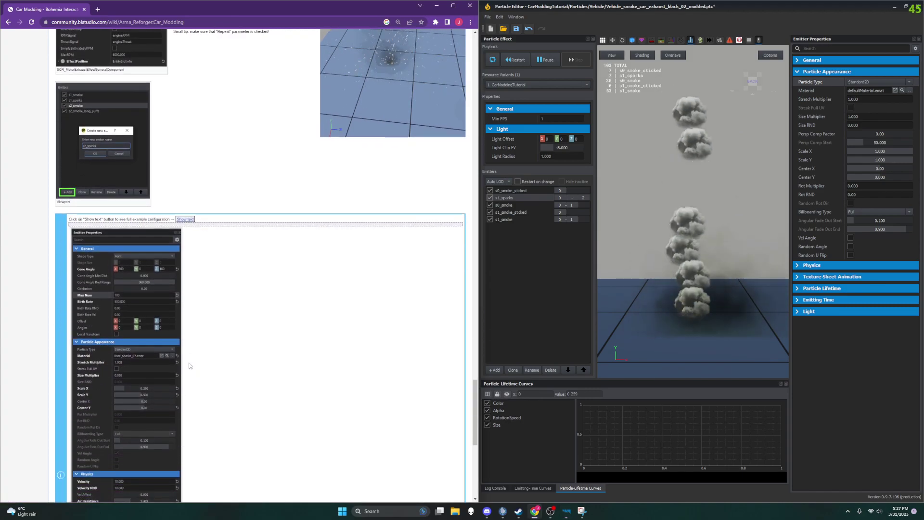
pyautogui.scroll(-1, 189, 366)
pyautogui.scroll(5, 190, 366)
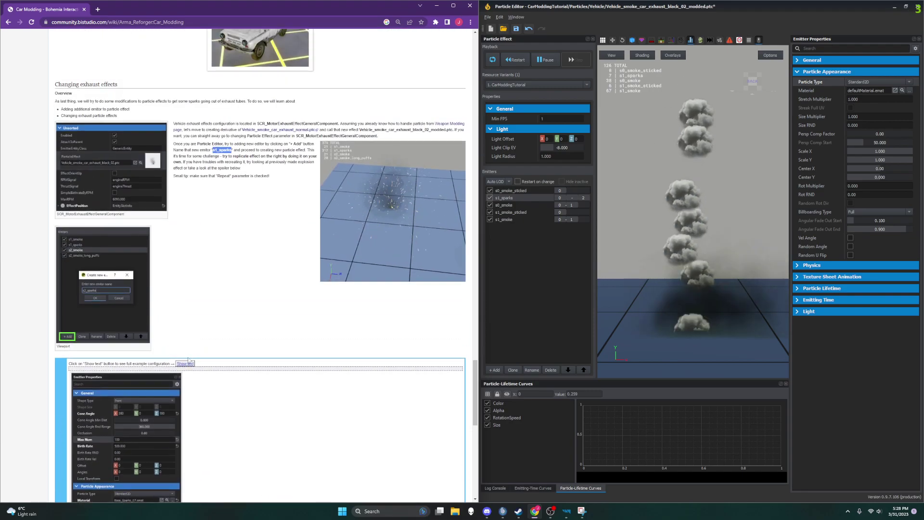
pyautogui.click(185, 363)
pyautogui.click(185, 363)
pyautogui.scroll(-5, 186, 364)
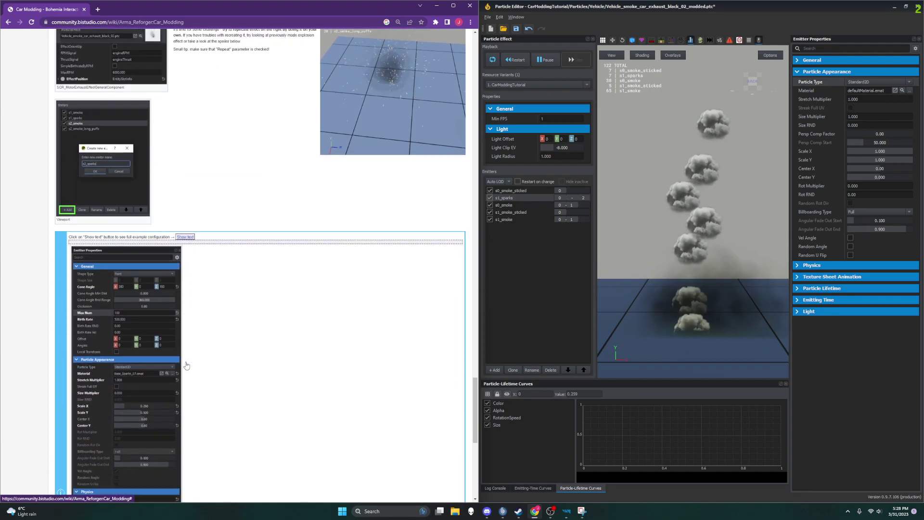
pyautogui.scroll(5, 186, 364)
pyautogui.click(186, 363)
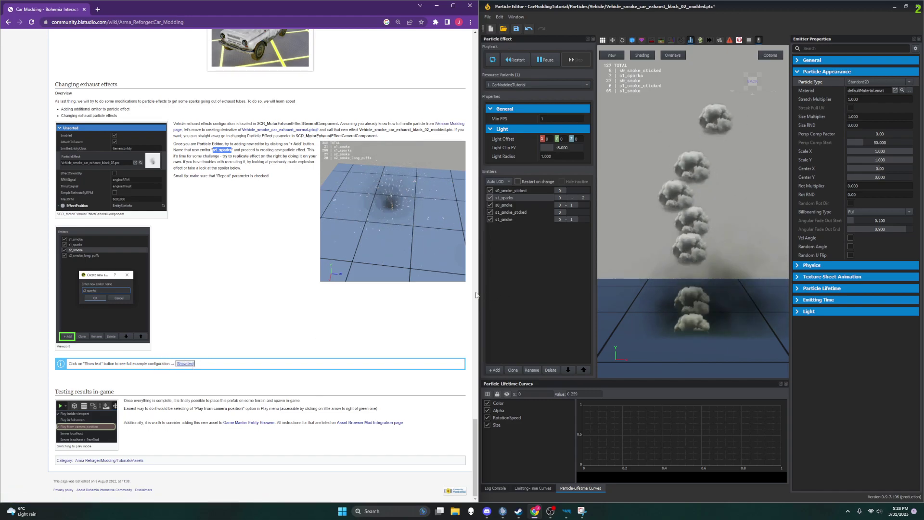
# Narrow the Chrome wiki window and widen Particle Editor so the two sit side by side.
pyautogui.moveTo(479, 293); pyautogui.dragTo(581, 261)
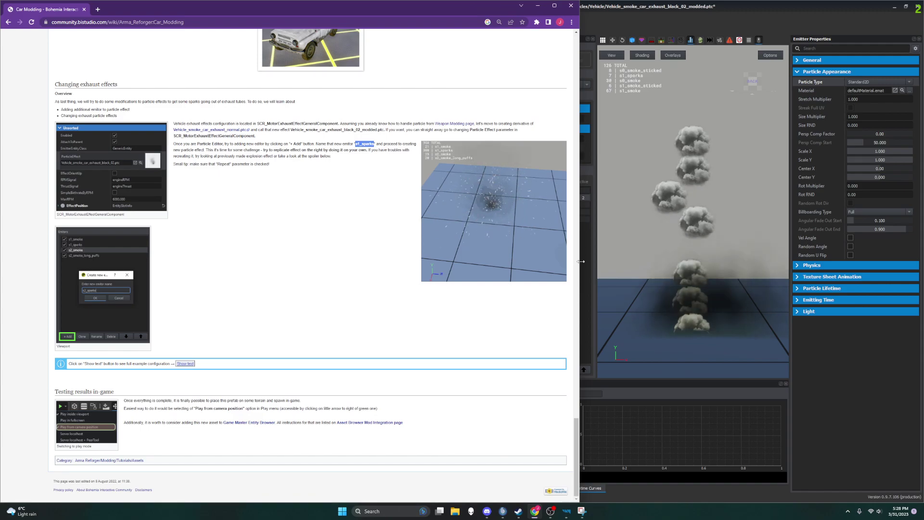
pyautogui.click(582, 287)
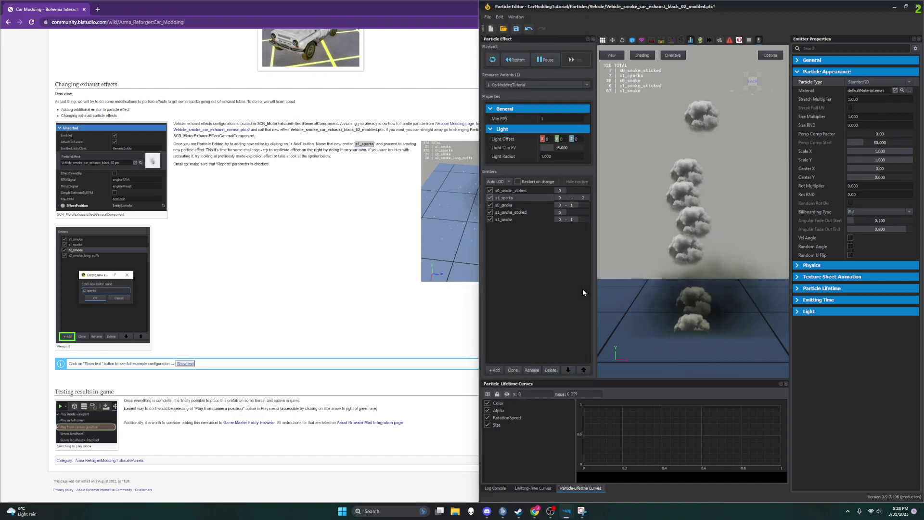
pyautogui.click(466, 287)
pyautogui.moveTo(580, 289); pyautogui.dragTo(328, 297)
pyautogui.moveTo(480, 301); pyautogui.dragTo(328, 301)
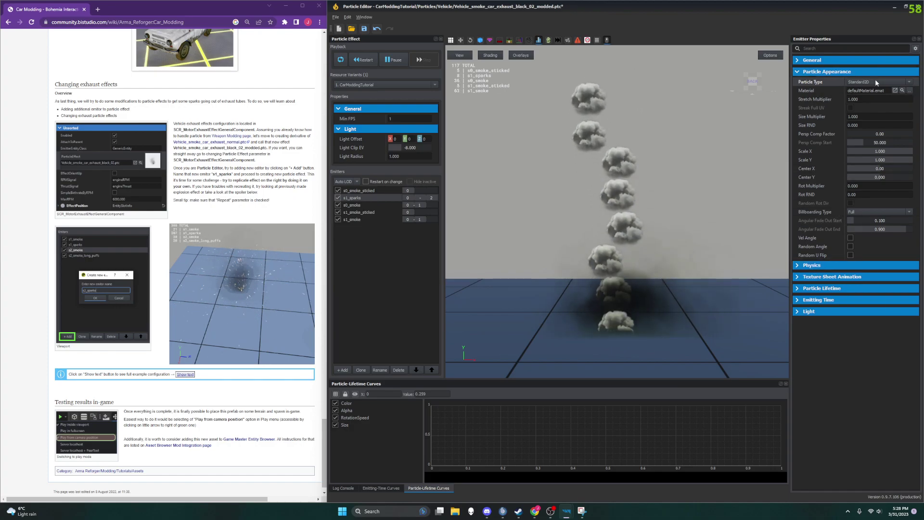
# Locate the s1_sparks material in Enfusion Workbench's Resource Browser and switch back to Particle Editor.
pyautogui.click(902, 91)
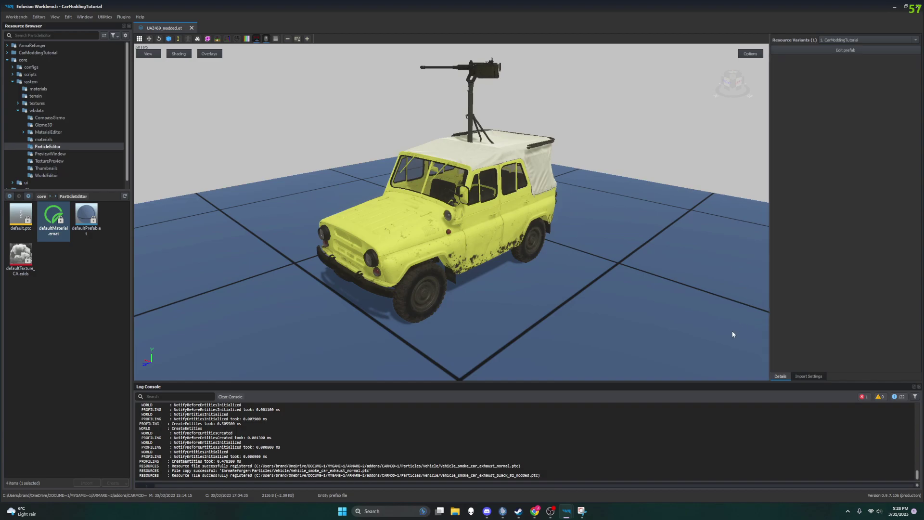
pyautogui.hotkey('alt', 'Tab')
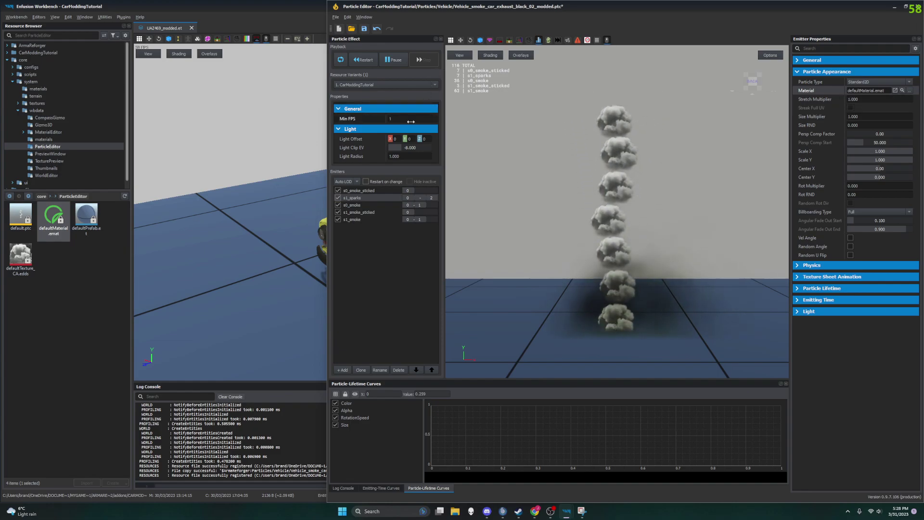
# Maximize Particle Editor and check the material choices for the s1_sparks emitter without picking one.
pyautogui.doubleClick(608, 7)
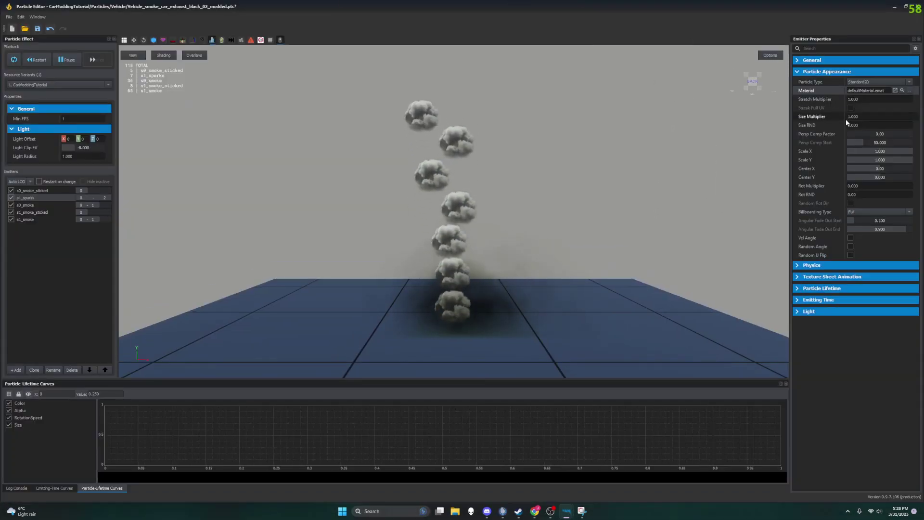
pyautogui.click(909, 90)
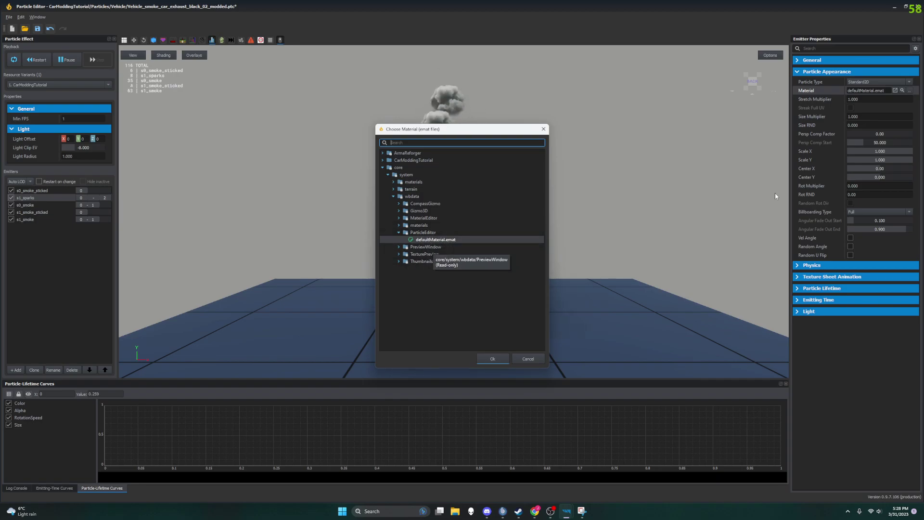
pyautogui.click(527, 359)
# Try the Prefab particle type on s1_sparks, browsing the core and ArmaReforger prefabs, and restore Standard2D.
pyautogui.click(895, 82)
pyautogui.click(897, 91)
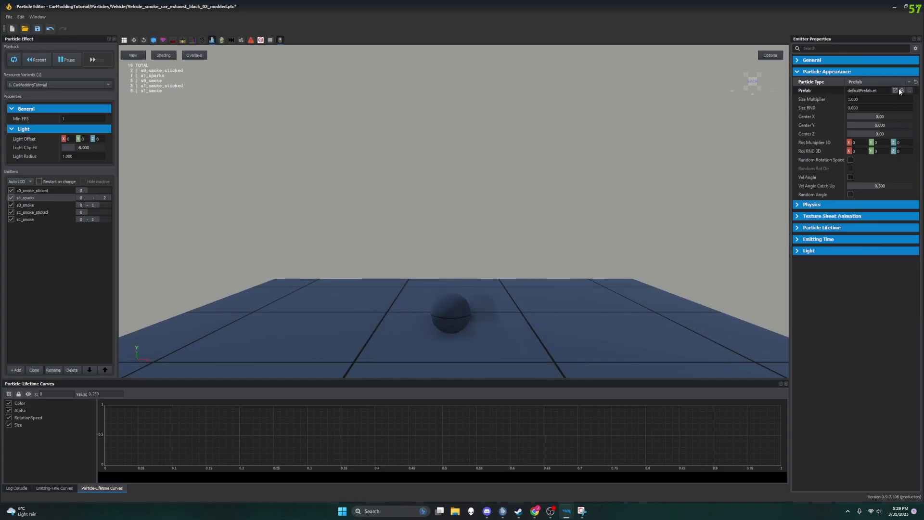
pyautogui.click(908, 91)
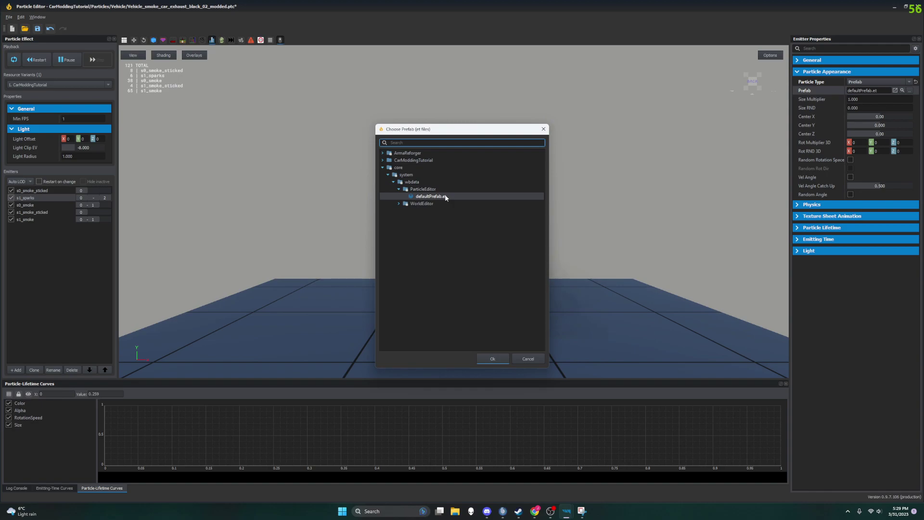
pyautogui.click(399, 203)
pyautogui.click(412, 213)
pyautogui.click(434, 219)
pyautogui.click(437, 211)
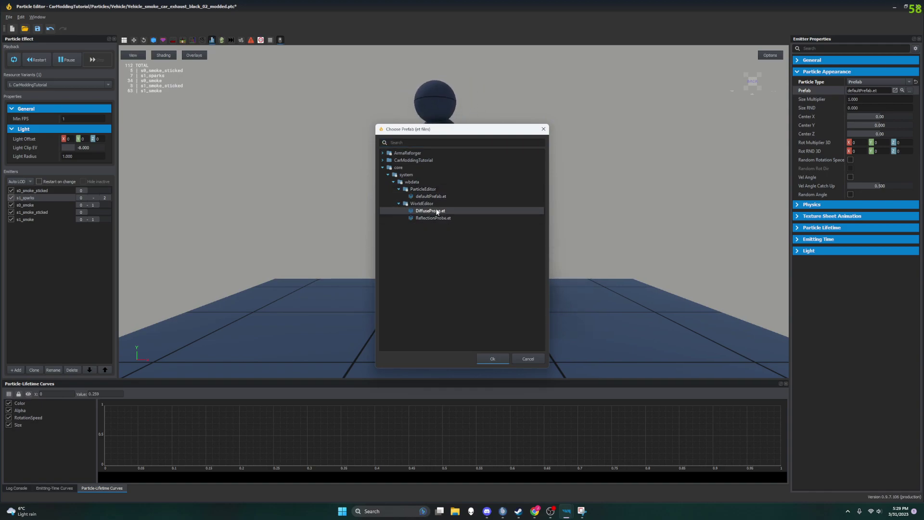
pyautogui.click(383, 153)
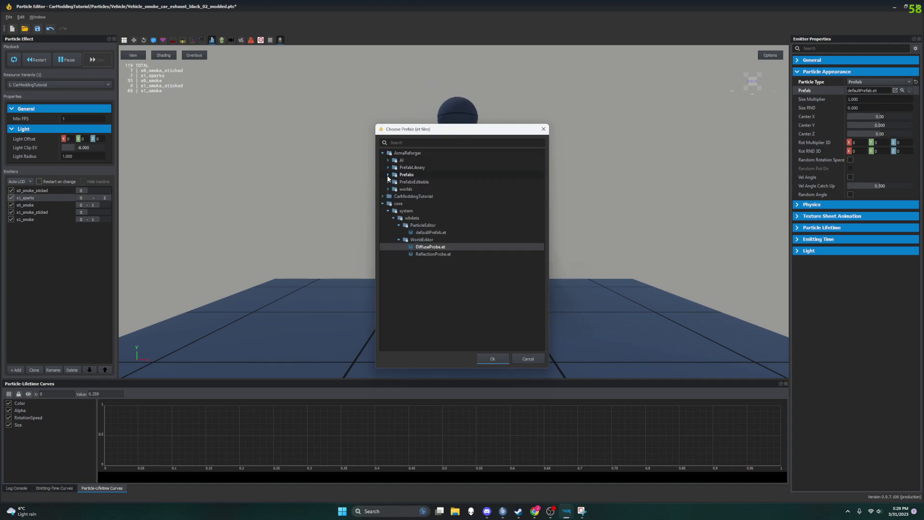
pyautogui.click(388, 175)
pyautogui.click(388, 174)
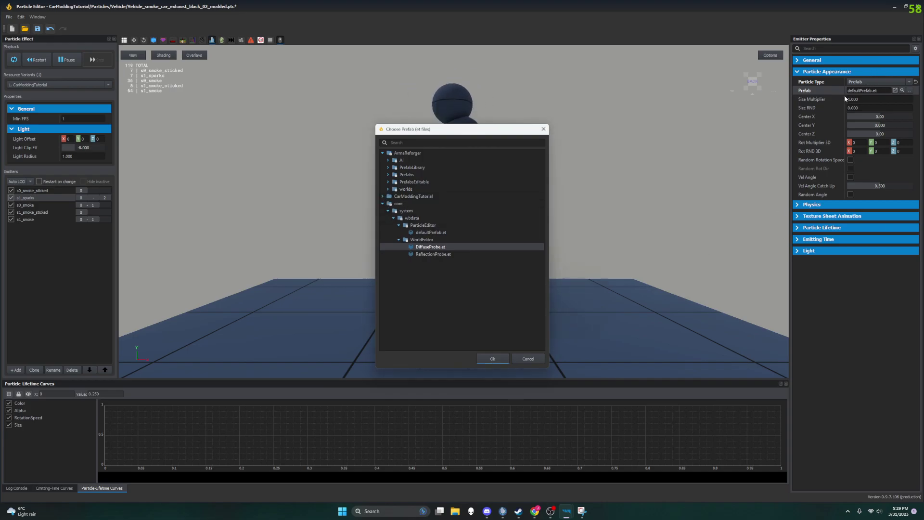
pyautogui.click(528, 358)
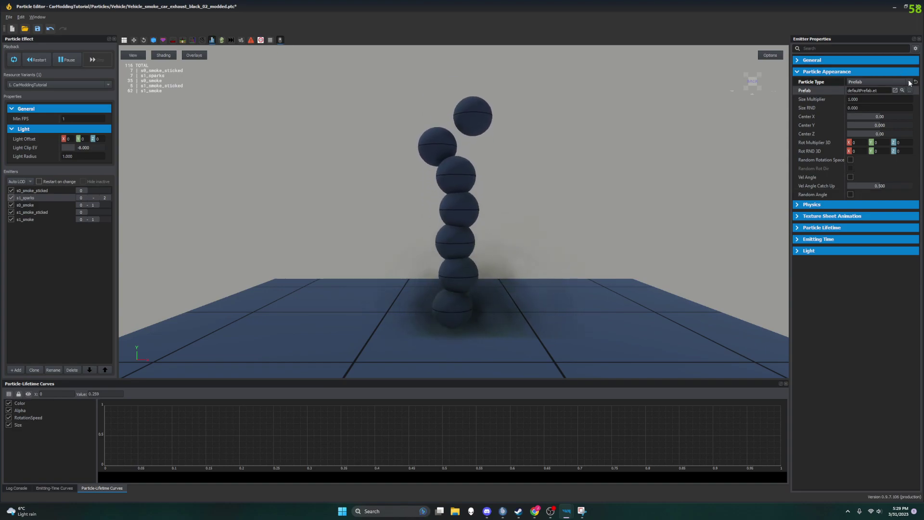
pyautogui.click(891, 83)
pyautogui.click(879, 75)
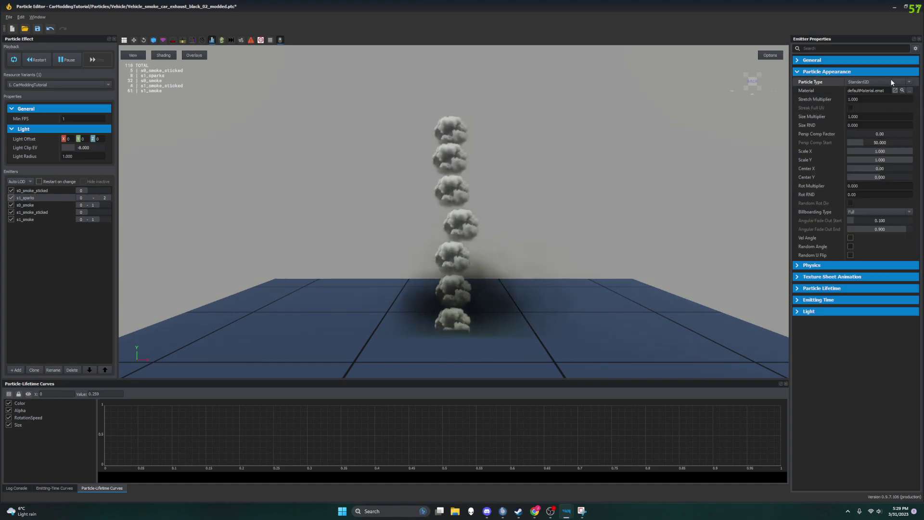
# Assign Base_Sparks_04.emat from ArmaReforger/Particles/_Materials/Fire as the s1_sparks emitter's material.
pyautogui.click(902, 90)
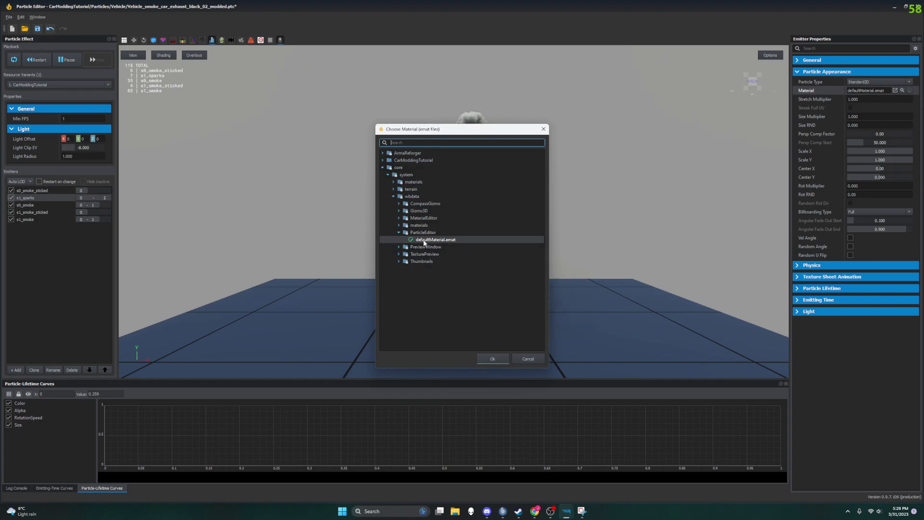
pyautogui.click(382, 160)
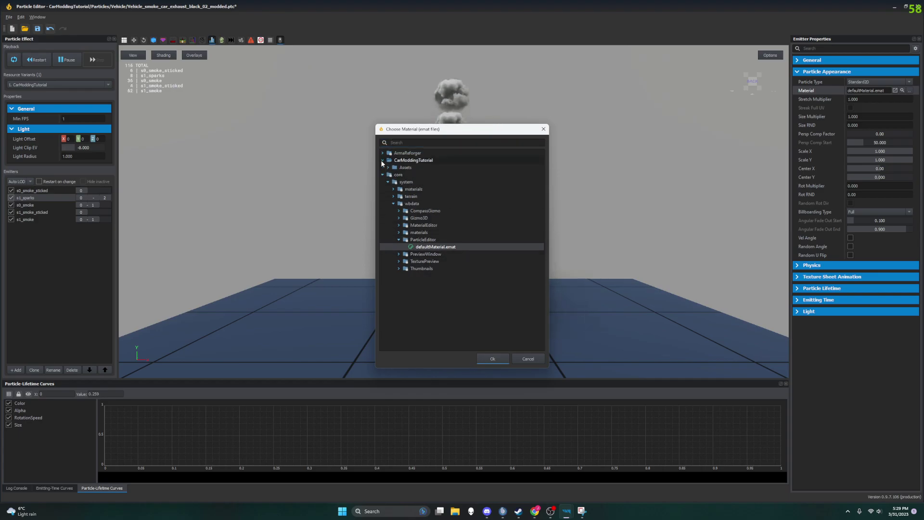
pyautogui.click(382, 153)
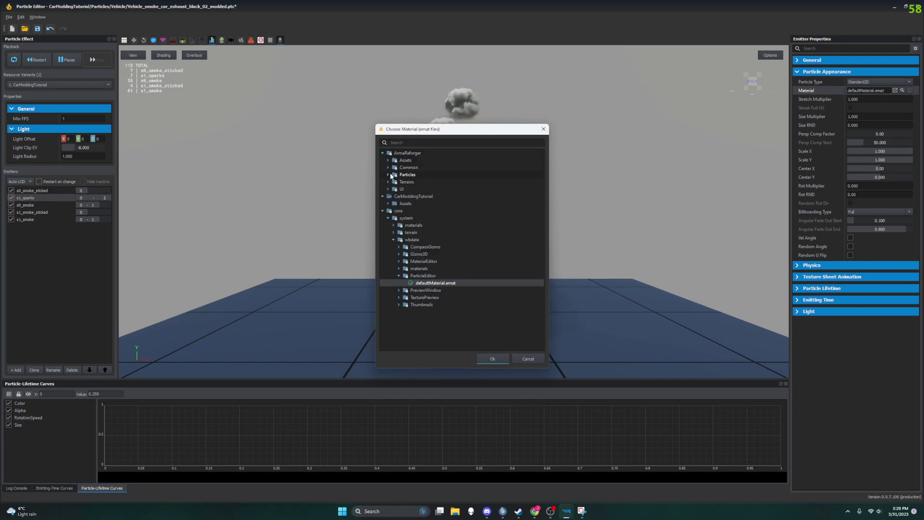
pyautogui.click(387, 174)
pyautogui.click(393, 182)
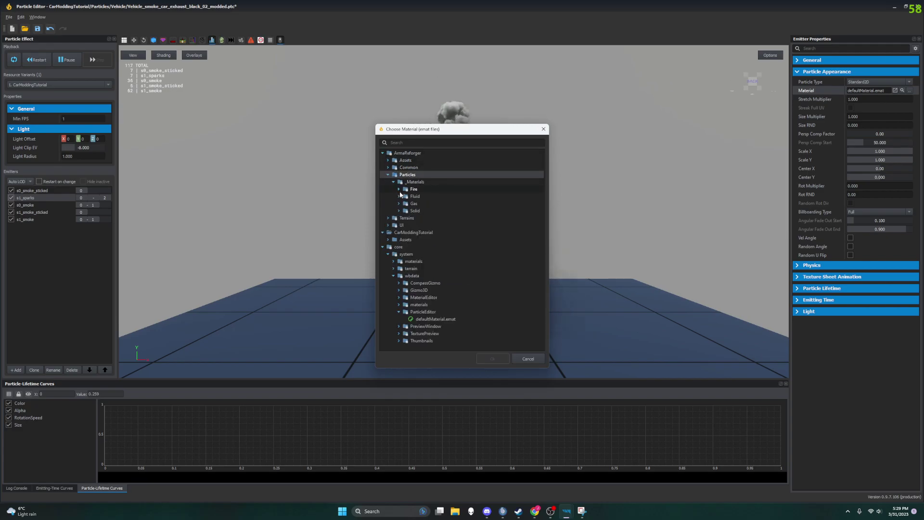
pyautogui.click(398, 189)
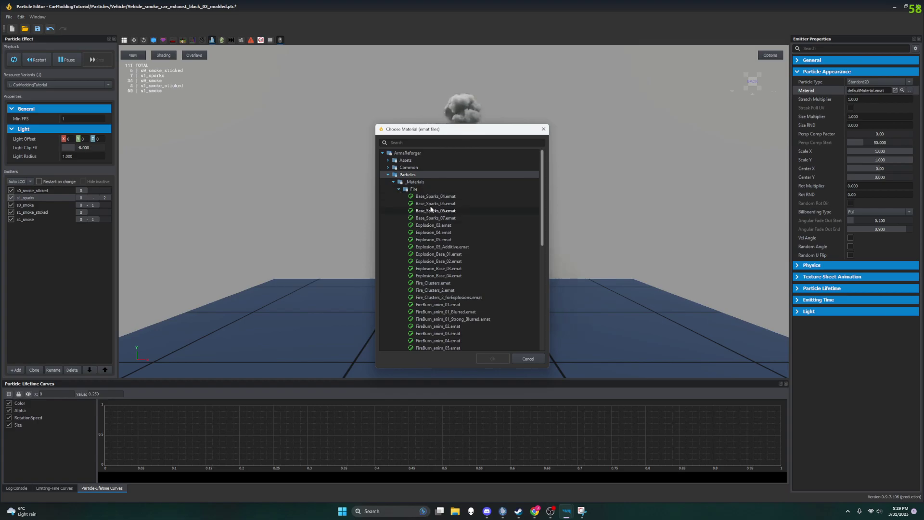
pyautogui.click(436, 197)
pyautogui.moveTo(500, 129); pyautogui.dragTo(663, 67)
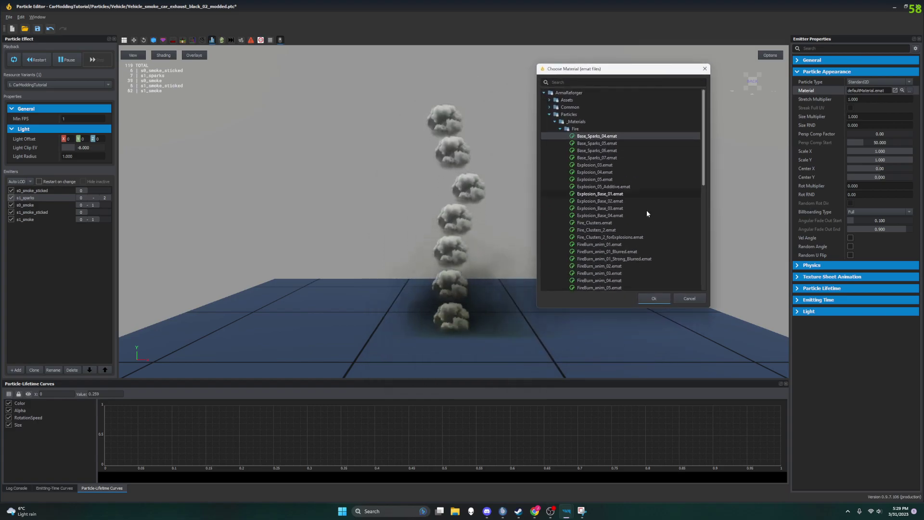
pyautogui.click(664, 296)
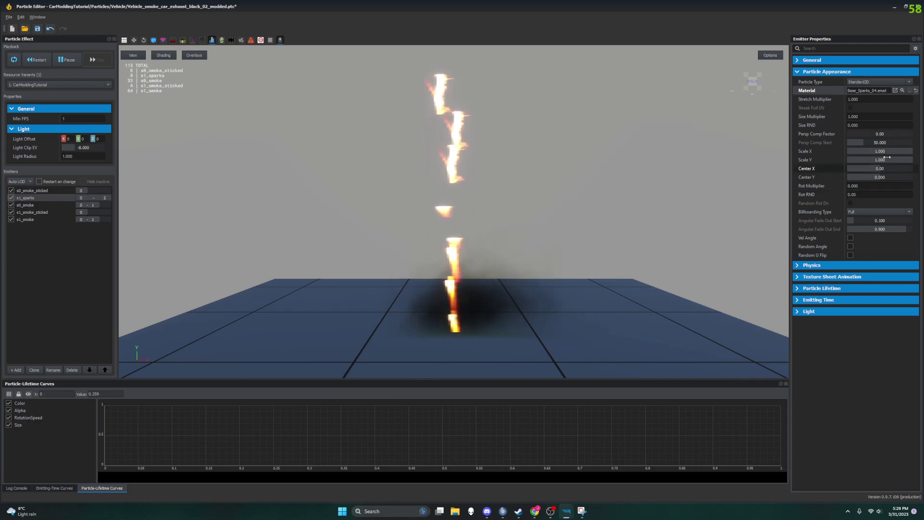
# Replace the s1_sparks emitter's material with Base_Sparks_05.emat.
pyautogui.click(909, 90)
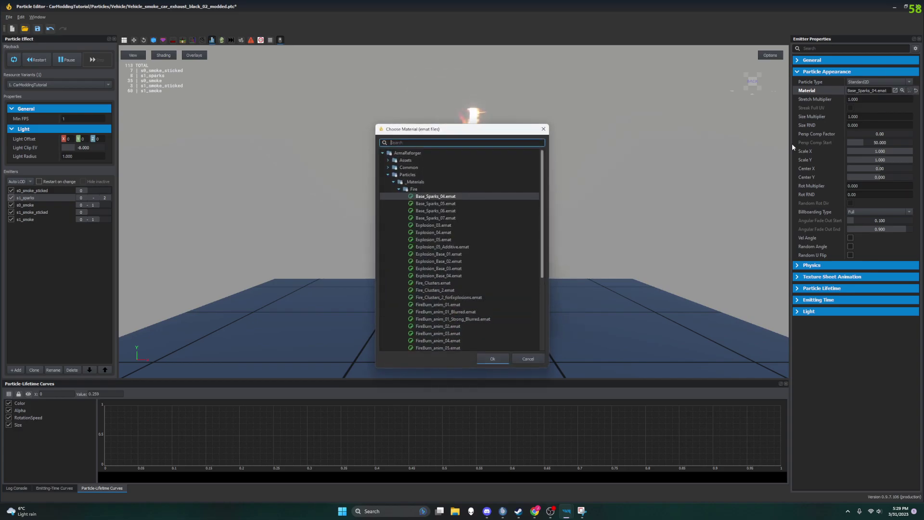
pyautogui.click(446, 204)
pyautogui.click(493, 358)
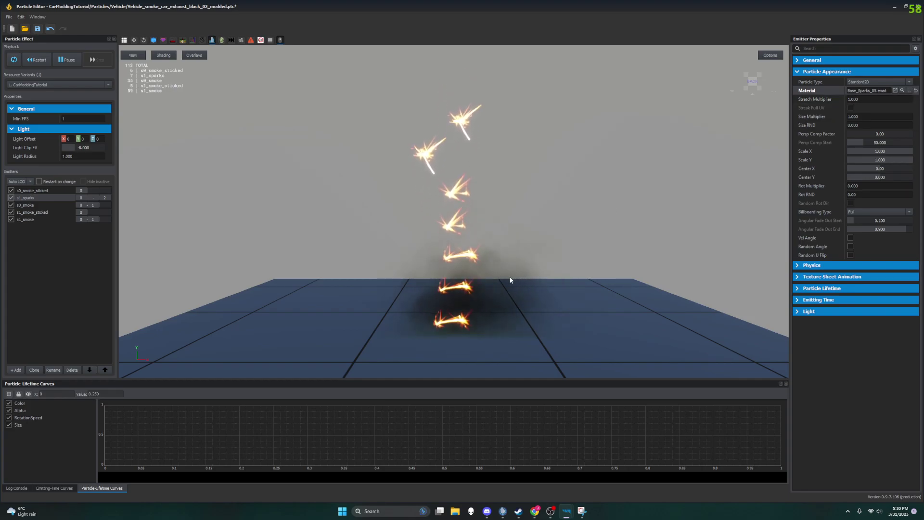
# Reduce the s1_sparks particles to Scale X 0.135 and Scale Y 0.144, with a birth rate of 12.100.
pyautogui.click(859, 150)
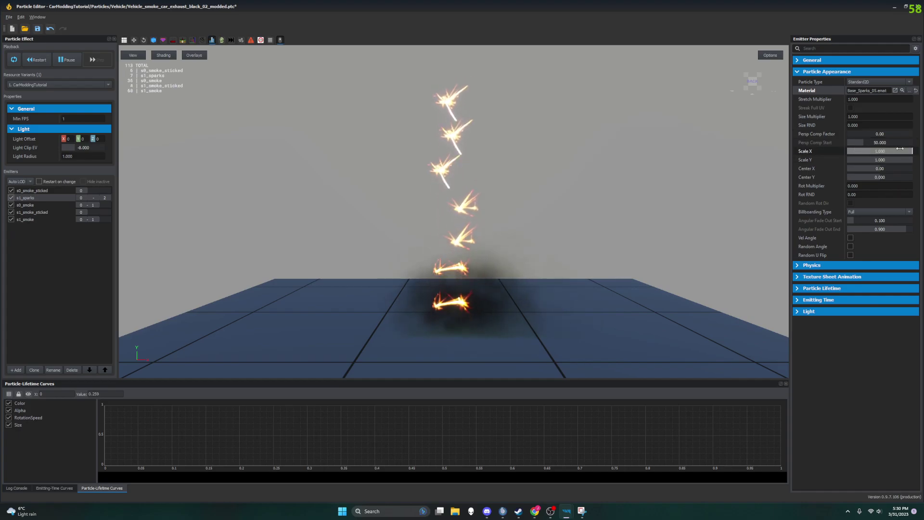
pyautogui.moveTo(909, 150); pyautogui.dragTo(857, 167)
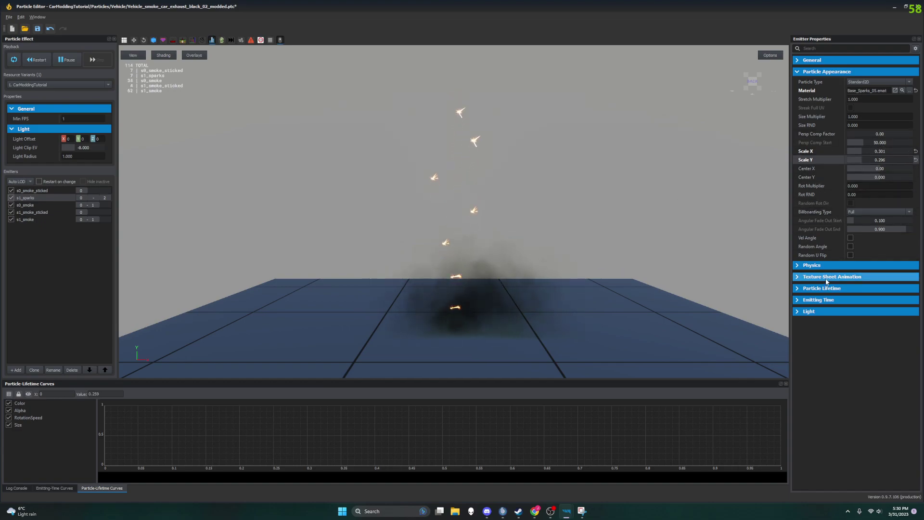
pyautogui.click(813, 60)
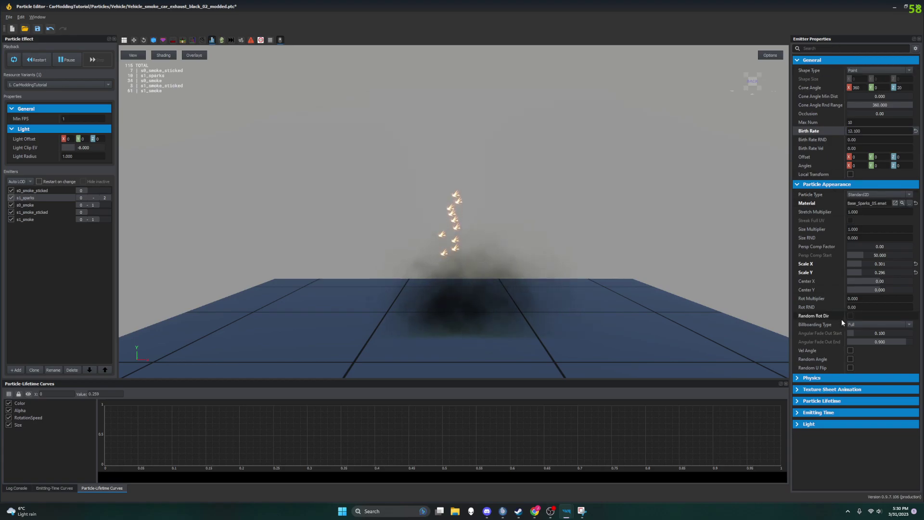
pyautogui.moveTo(863, 263); pyautogui.dragTo(853, 272)
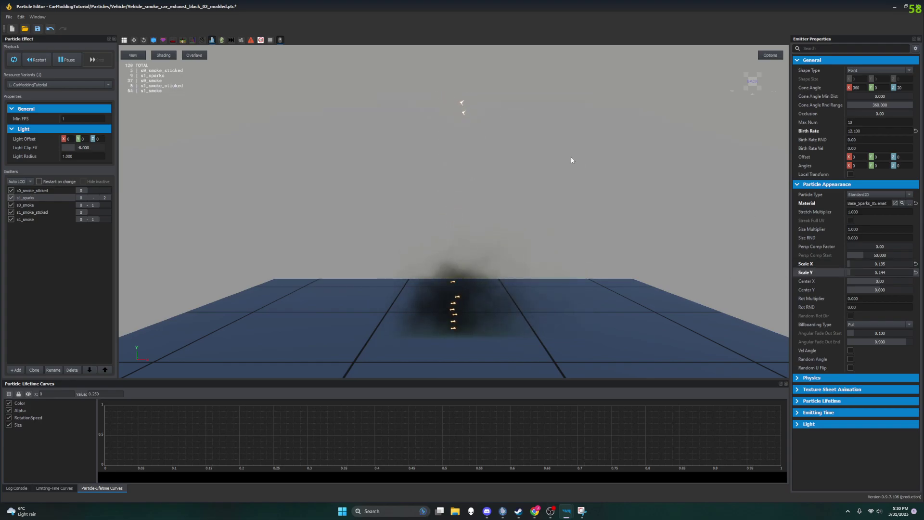
# Undo the scale, birth rate and Base_Sparks_05 material changes on the s1_sparks emitter.
pyautogui.hotkey('ctrl', 'z')
pyautogui.hotkey('ctrl', 'z')
pyautogui.hotkey('ctrl', 'z')
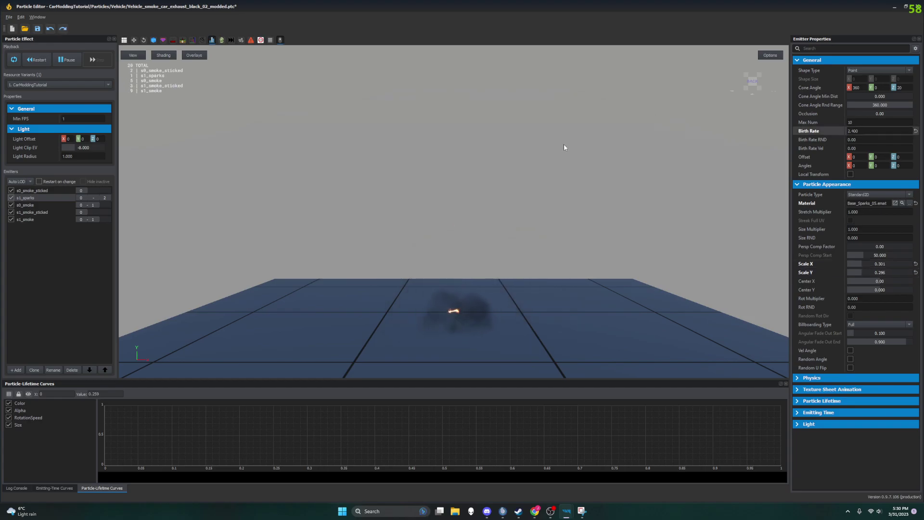
pyautogui.hotkey('ctrl', 'z')
pyautogui.hotkey('ctrl', 'z')
pyautogui.hotkey('ctrl', 'z')
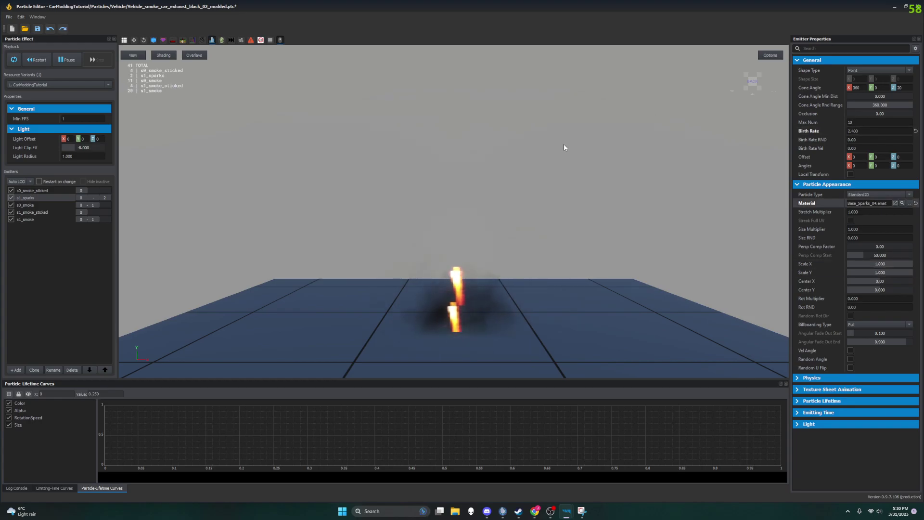
# Try Base_Sparks_06.emat and Base_Sparks_07.emat in turn as the s1_sparks emitter's material.
pyautogui.click(901, 203)
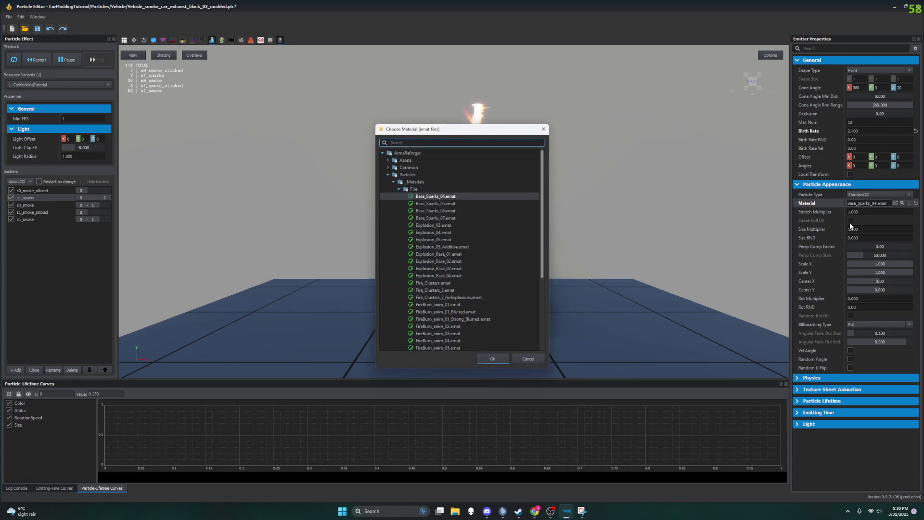
pyautogui.click(455, 211)
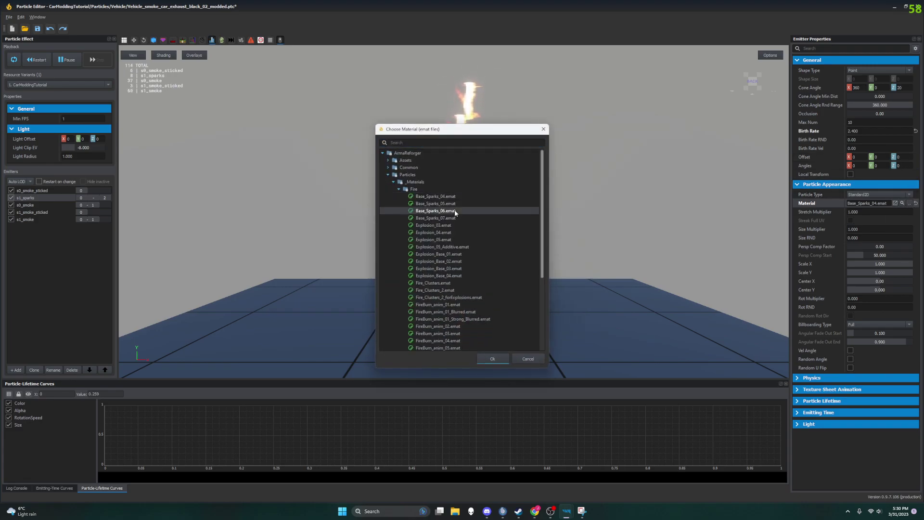
pyautogui.click(500, 357)
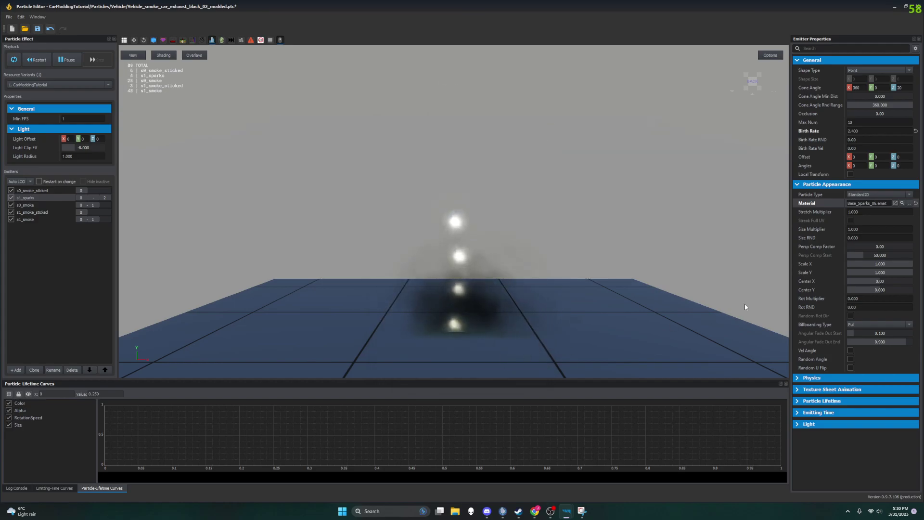
pyautogui.click(902, 203)
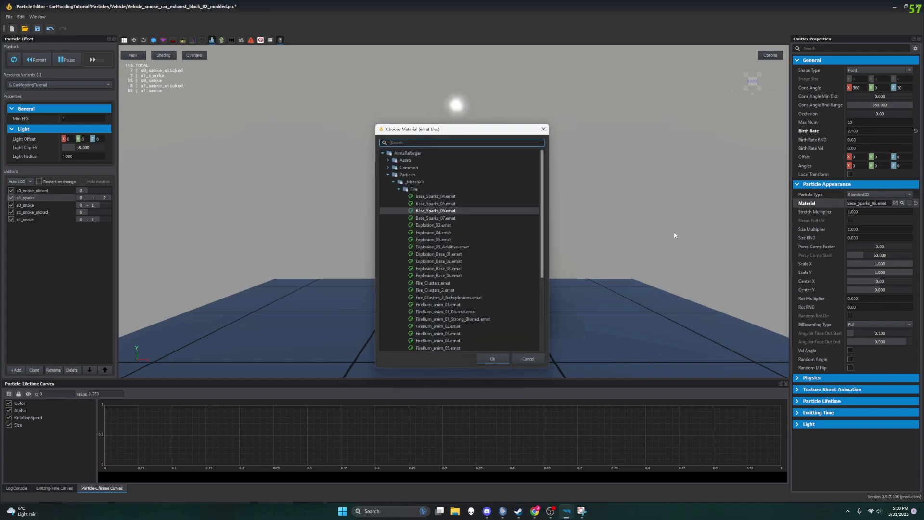
pyautogui.click(448, 219)
pyautogui.click(492, 359)
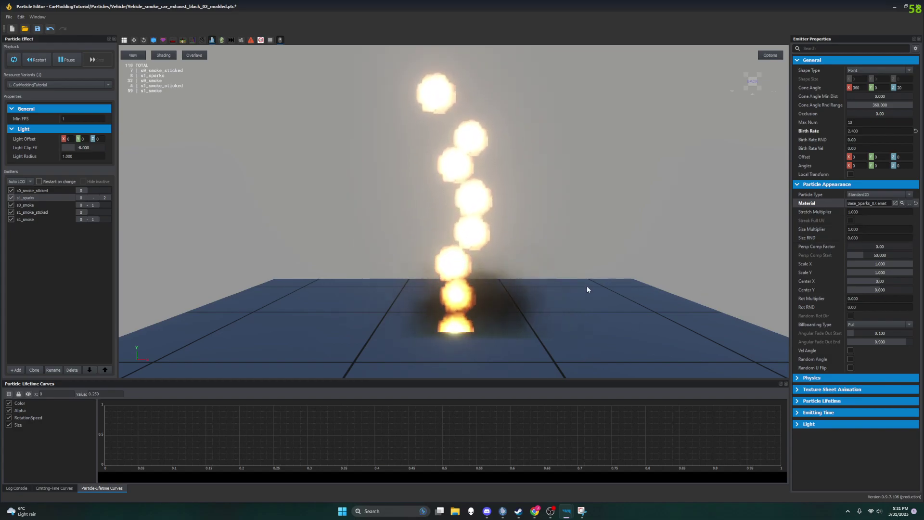
# Try Flame_anim_03.emat from the Fire materials on the s1_sparks emitter.
pyautogui.click(909, 203)
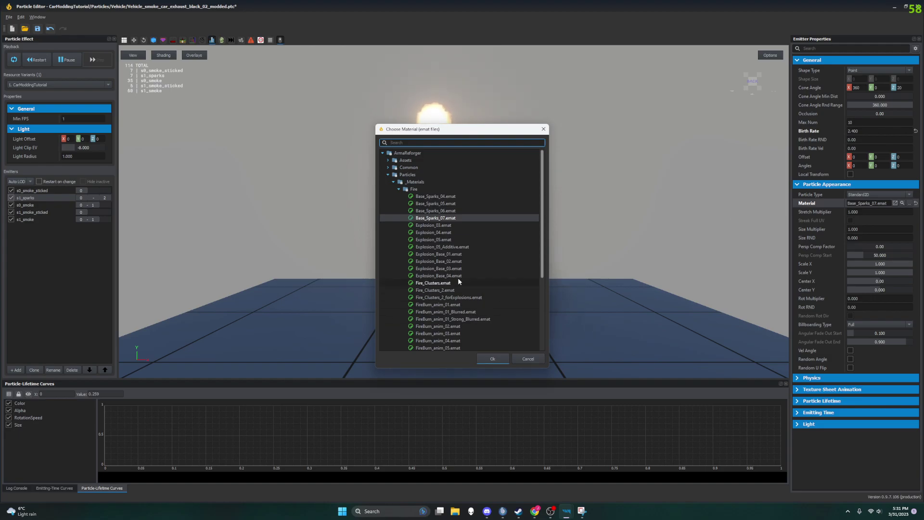
pyautogui.scroll(-4, 457, 283)
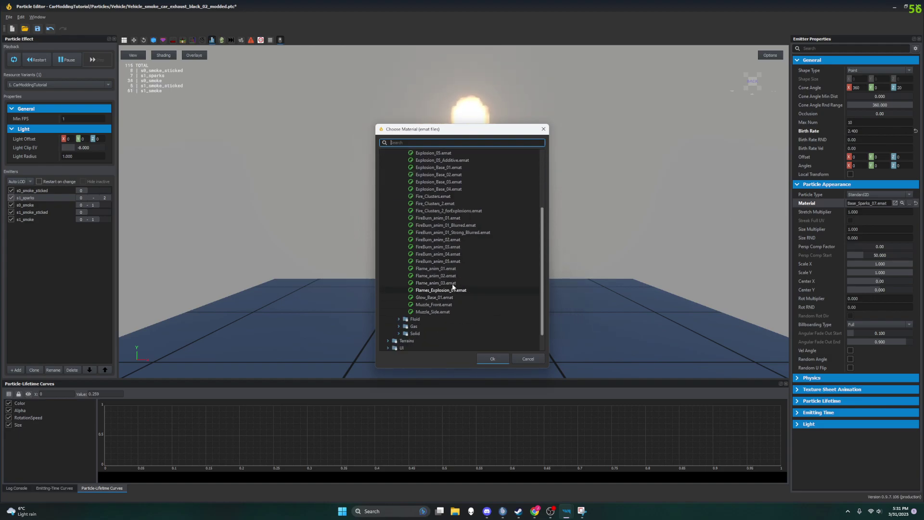
pyautogui.click(454, 283)
pyautogui.click(492, 359)
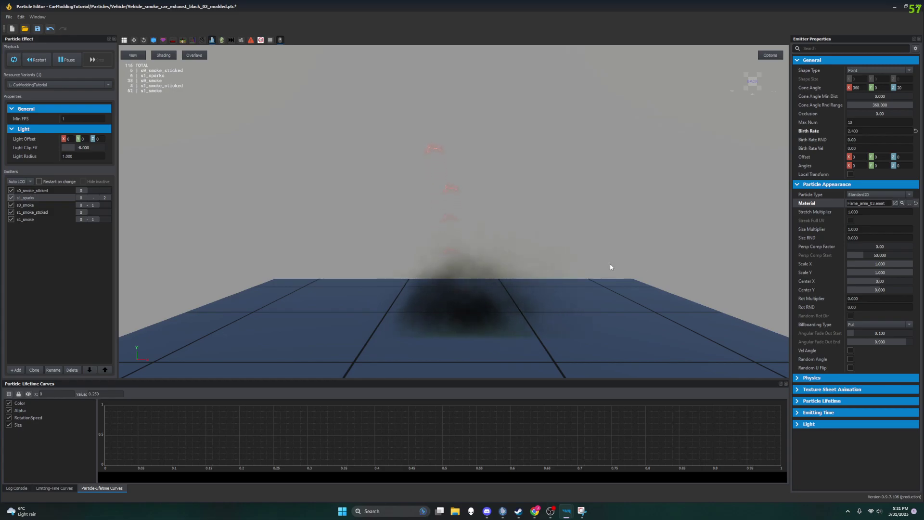
# Set the s1_sparks emitter's material to Muzzle_Side.emat from the Fire folder.
pyautogui.click(903, 202)
pyautogui.scroll(-2, 498, 291)
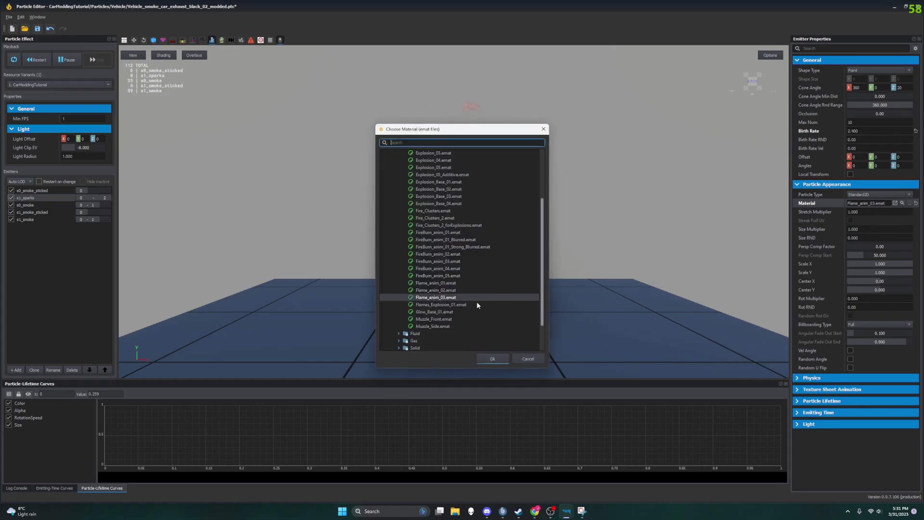
pyautogui.click(445, 327)
pyautogui.click(492, 358)
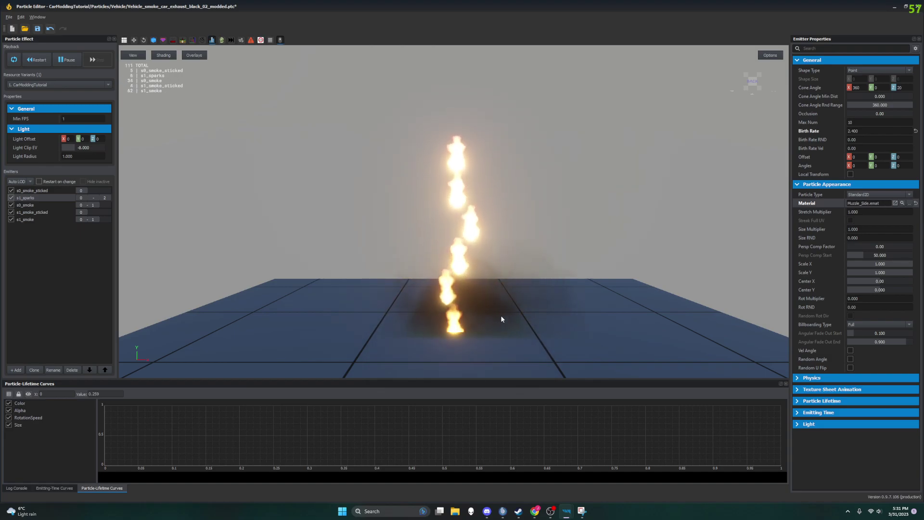
# Try Fire_Clusters_2.emat from the Fire materials on the s1_sparks emitter.
pyautogui.click(909, 203)
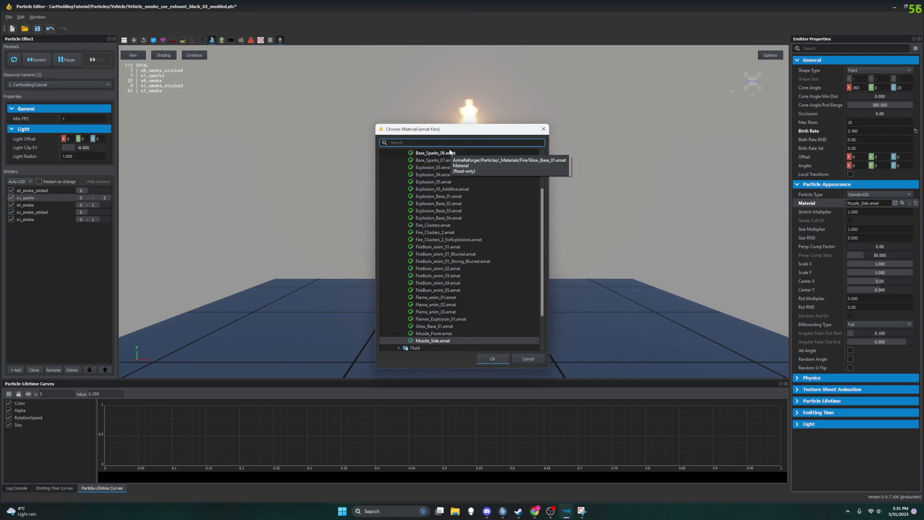
pyautogui.scroll(-1, 451, 234)
pyautogui.click(433, 210)
pyautogui.click(492, 358)
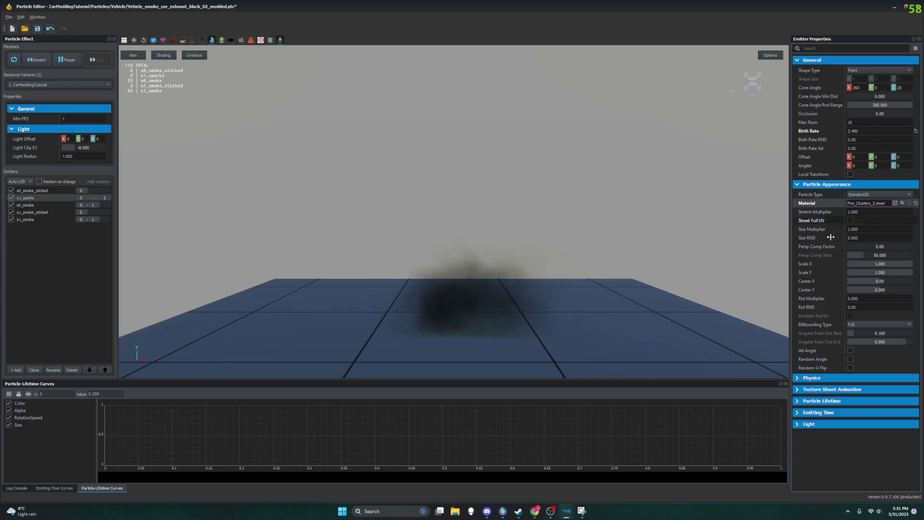
pyautogui.click(902, 203)
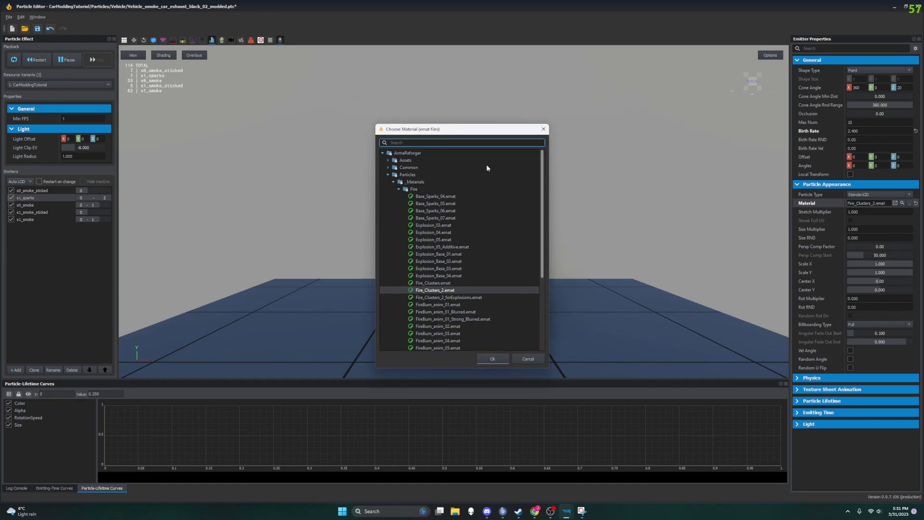
pyautogui.click(526, 359)
# Place the Car Modding wiki page beside the Particle Editor and reveal the full example configuration for the exhaust sparks to examine its emitter properties.
pyautogui.moveTo(558, 6); pyautogui.dragTo(918, 221)
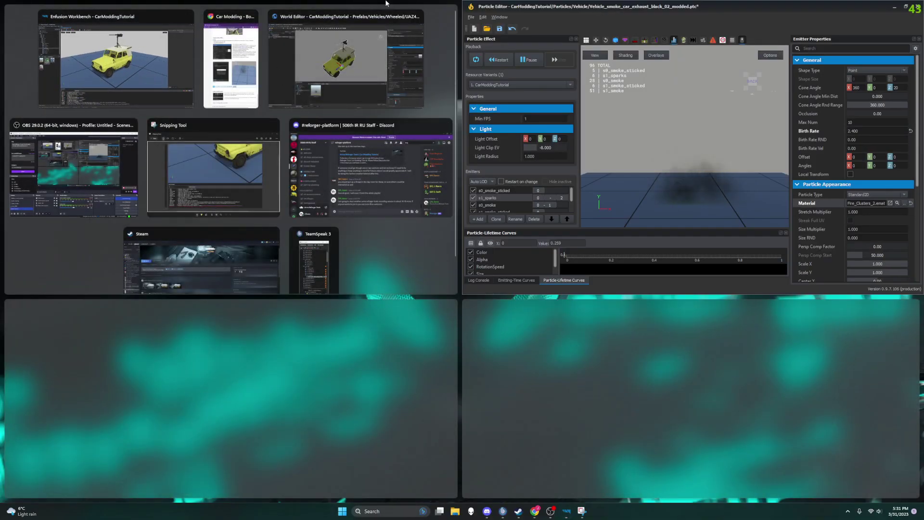
pyautogui.moveTo(651, 15); pyautogui.dragTo(922, 121)
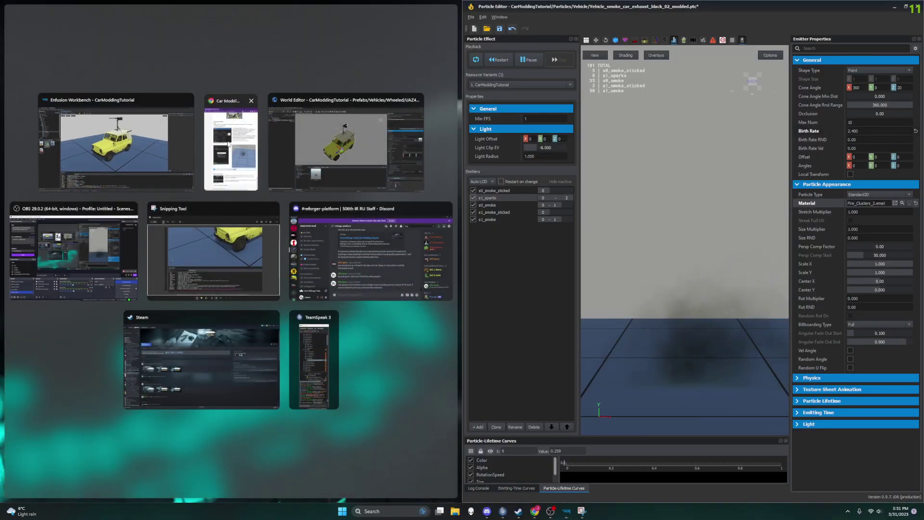
pyautogui.click(231, 139)
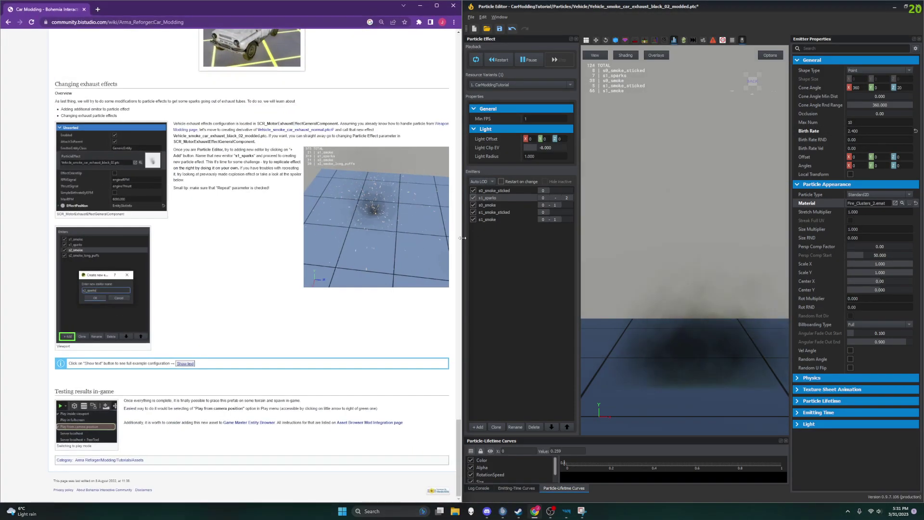
pyautogui.moveTo(461, 238); pyautogui.dragTo(654, 237)
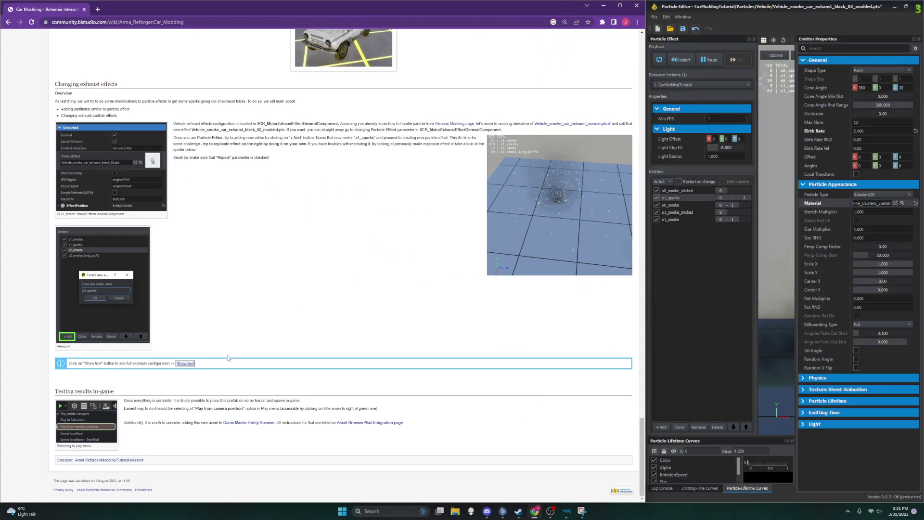
pyautogui.click(185, 363)
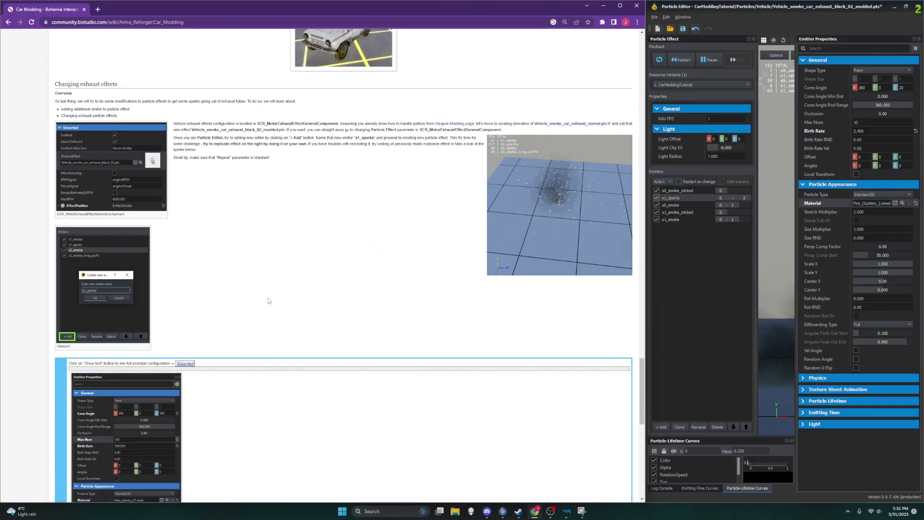
pyautogui.scroll(-4, 268, 299)
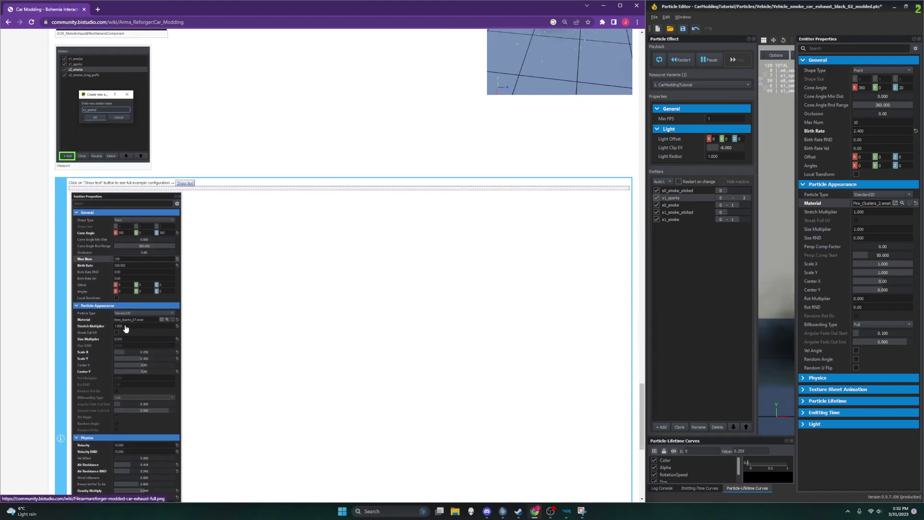
# Restore the Particle Editor window from the side-by-side layout to full screen.
pyautogui.moveTo(647, 262); pyautogui.dragTo(237, 262)
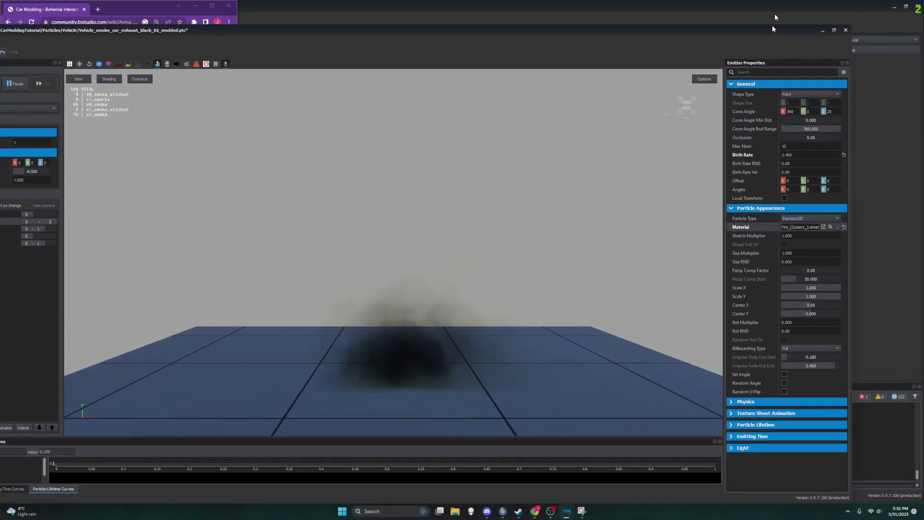
pyautogui.click(896, 43)
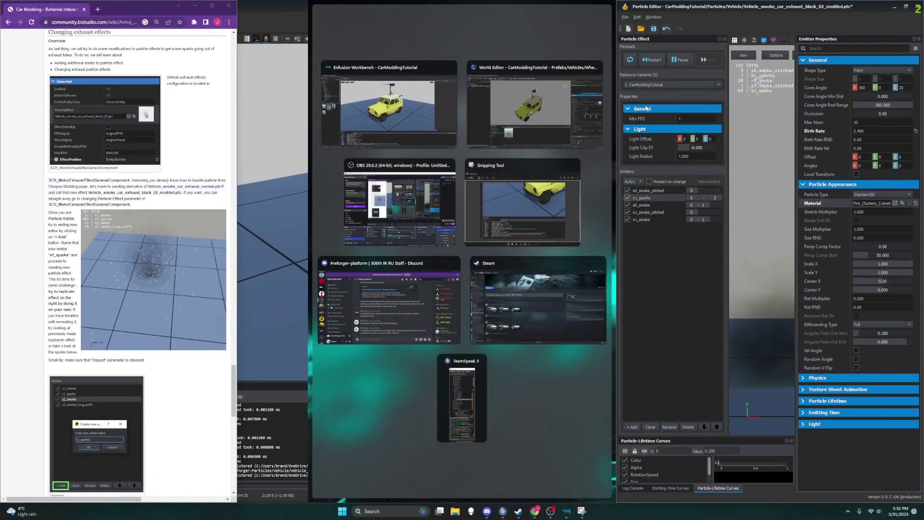
pyautogui.moveTo(722, 6); pyautogui.dragTo(426, 2)
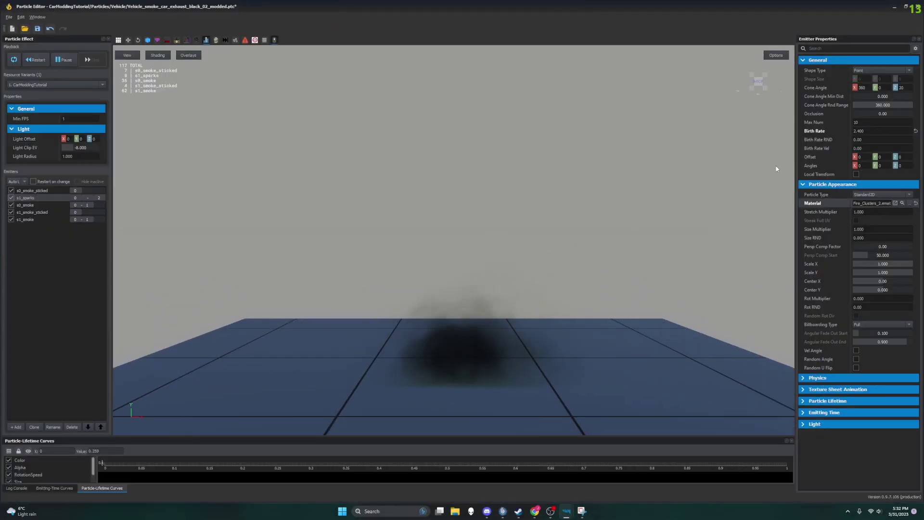
# Open Fire_Clusters_2.emat in Enfusion Workbench to view its material properties, and return to the Particle Editor.
pyautogui.click(894, 202)
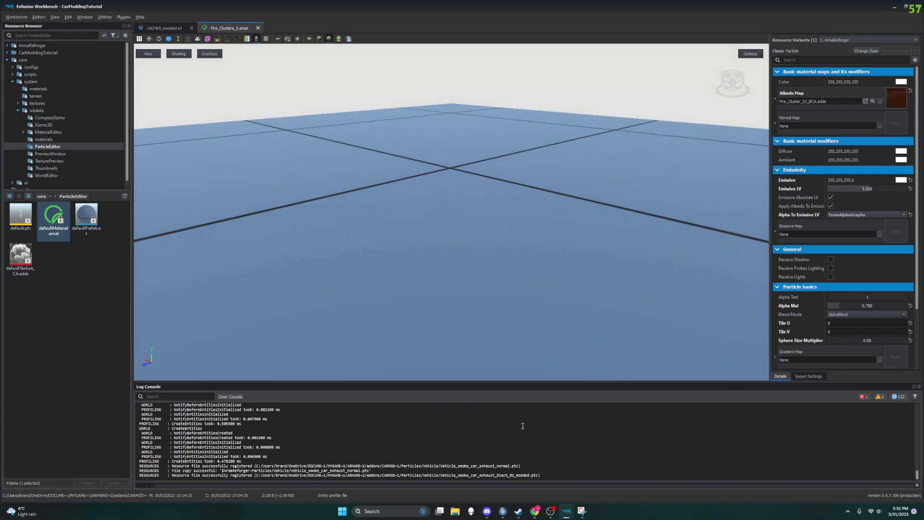
pyautogui.moveTo(569, 516)
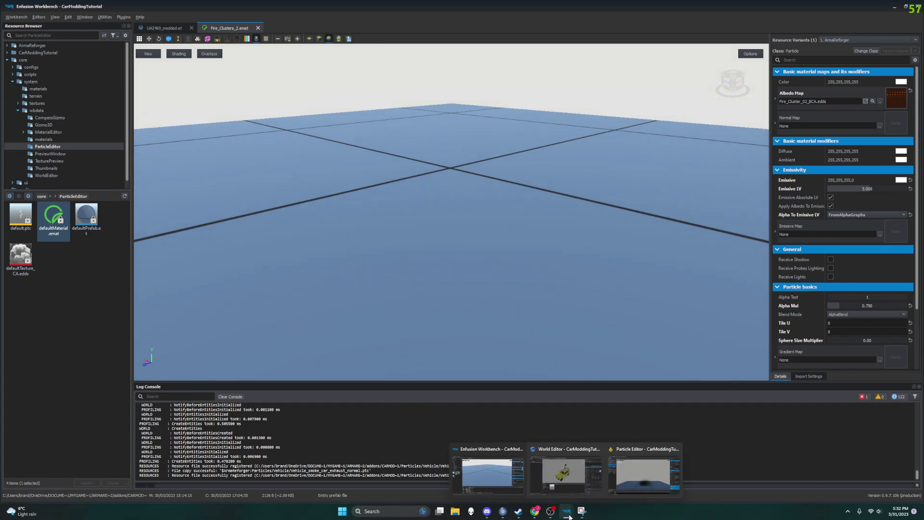
pyautogui.click(632, 467)
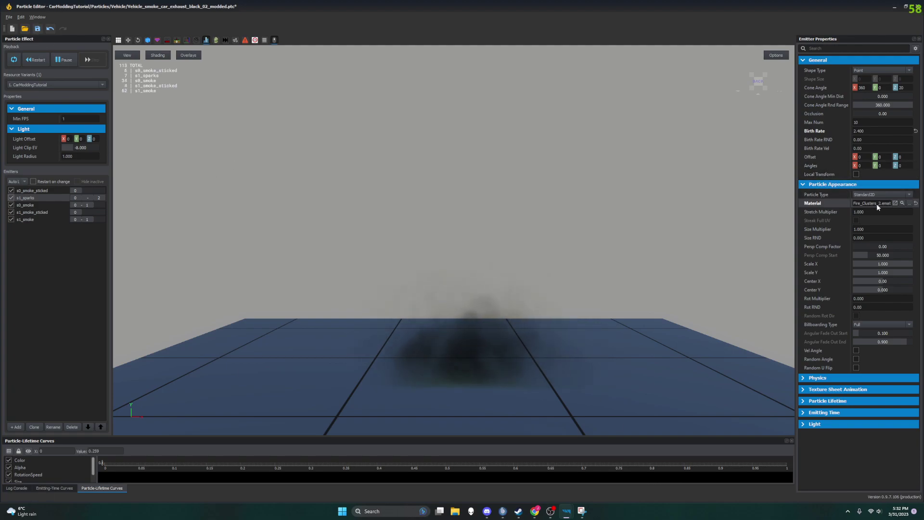
# Set the s1_sparks material to Base_Sparks_07.emat, with Scale X at 0.121 and Scale Y at 0.116.
pyautogui.click(909, 204)
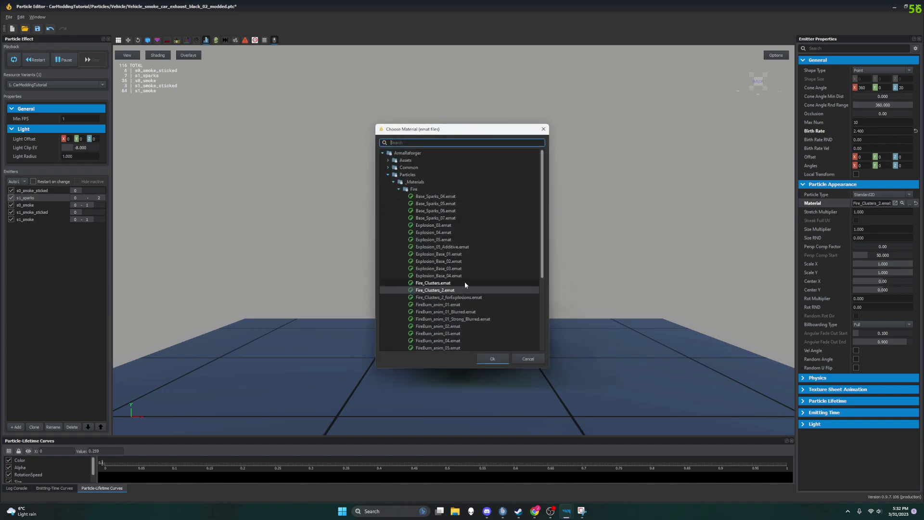
pyautogui.click(452, 219)
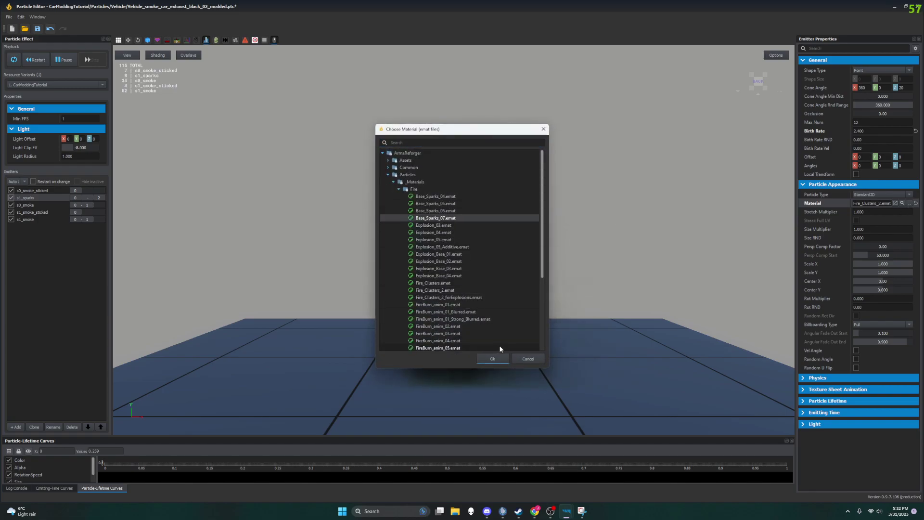
pyautogui.click(500, 358)
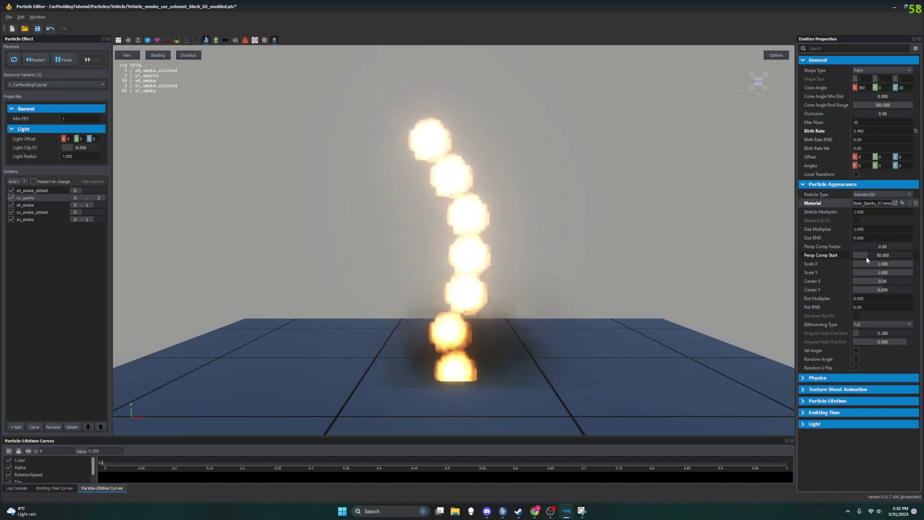
pyautogui.moveTo(847, 263); pyautogui.dragTo(818, 263)
pyautogui.moveTo(909, 272)
pyautogui.mouseDown()
pyautogui.moveTo(848, 275)
pyautogui.moveTo(855, 264)
pyautogui.moveTo(853, 272)
pyautogui.mouseUp()
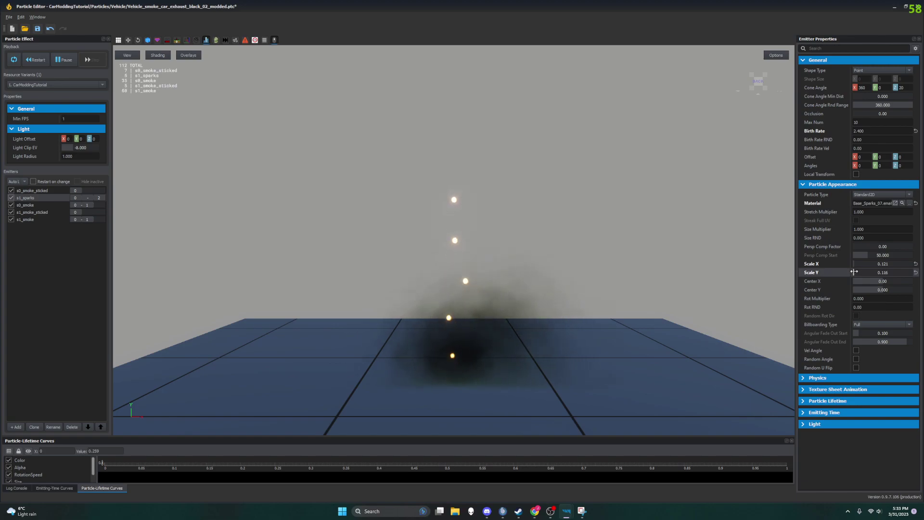
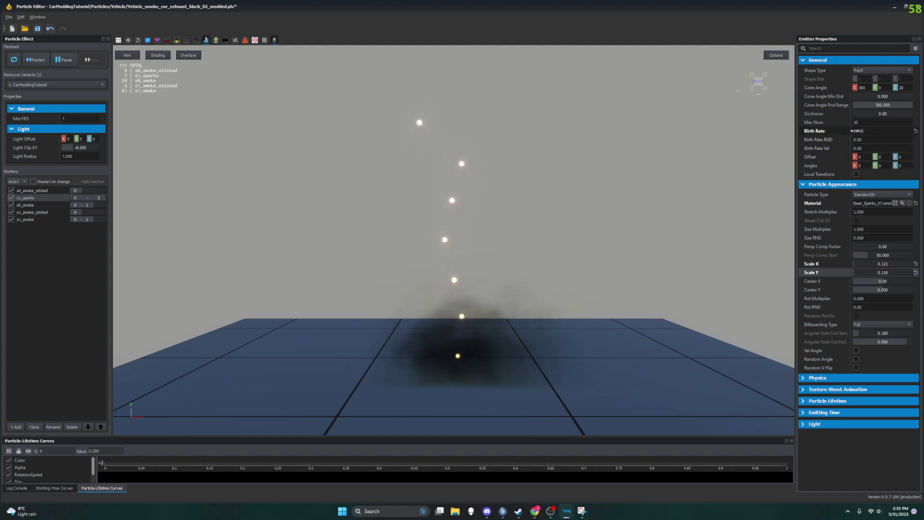
# Try birth rates of 4.8, 0.6 and 10 on the s1_sparks emitter with Max Num at 15.
pyautogui.moveTo(859, 131); pyautogui.dragTo(861, 131)
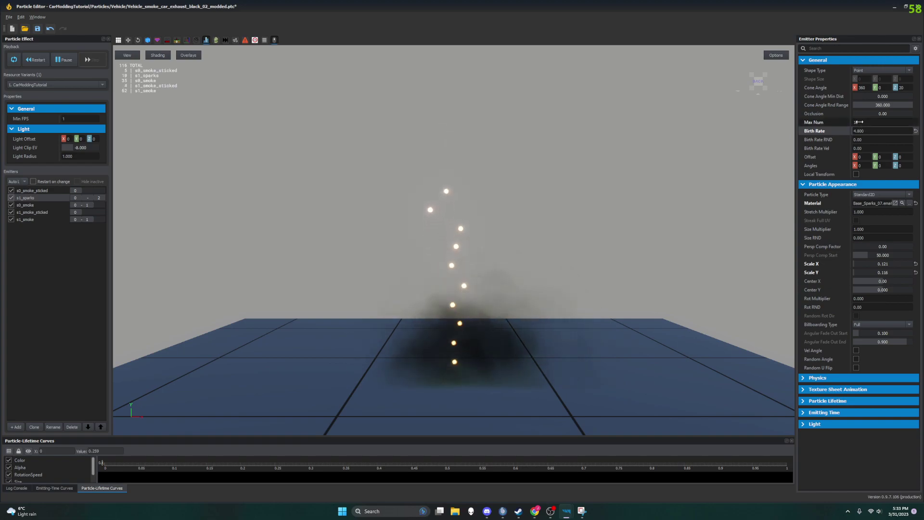
pyautogui.moveTo(856, 122); pyautogui.dragTo(872, 124)
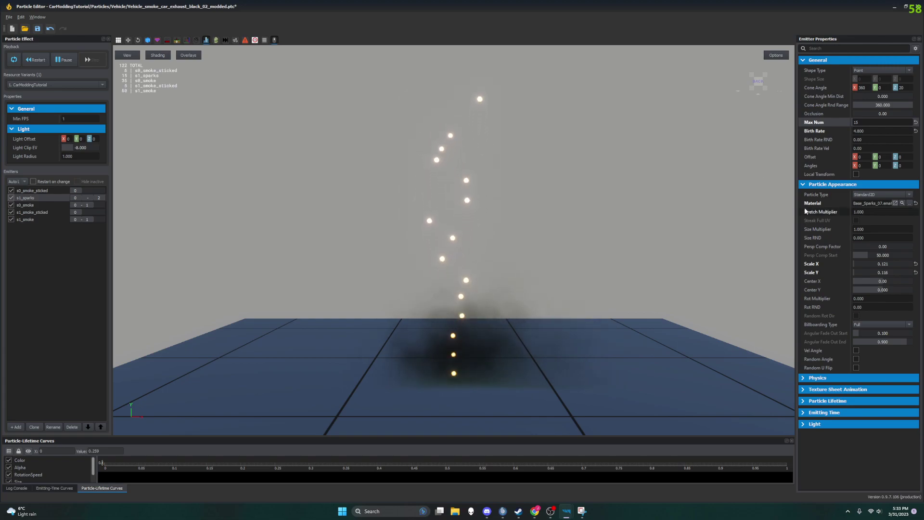
pyautogui.moveTo(858, 136); pyautogui.dragTo(846, 135)
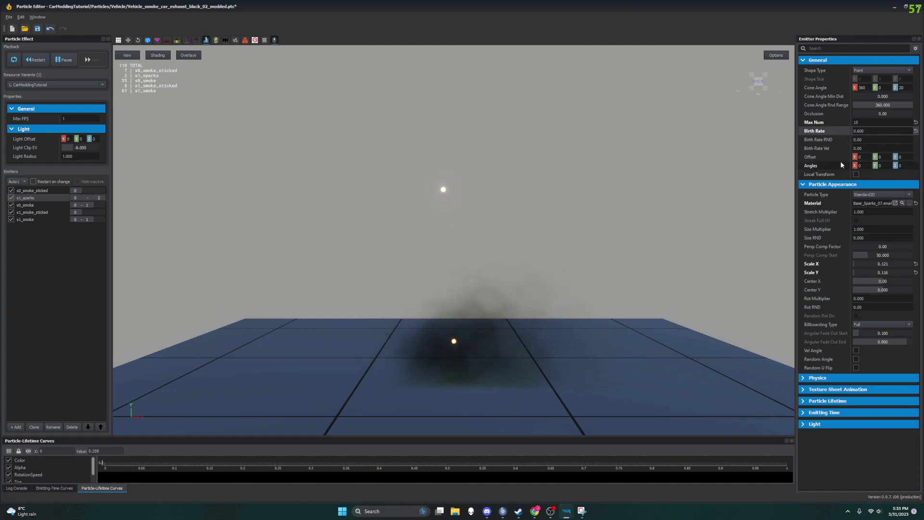
pyautogui.moveTo(856, 131); pyautogui.dragTo(889, 131)
pyautogui.click(874, 131)
pyautogui.write('10')
pyautogui.press('Return')
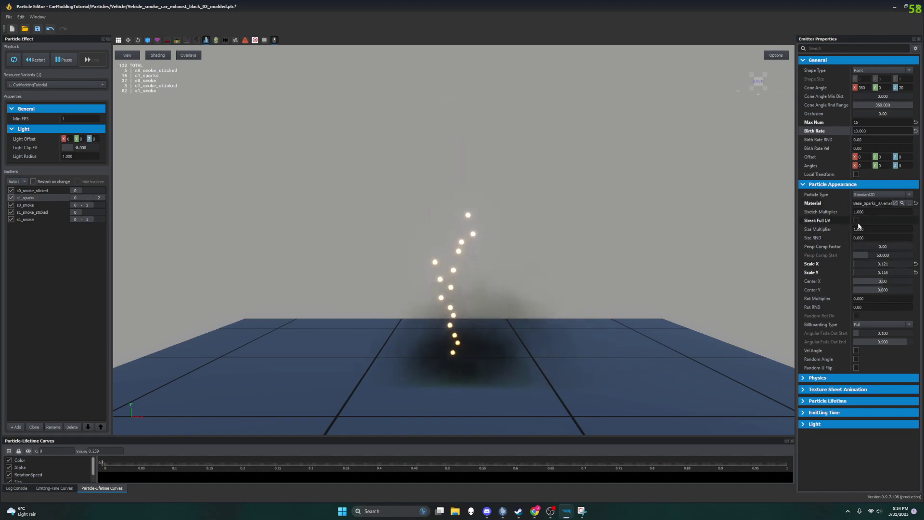
# Set the Size Multiplier of the s1_sparks particles to 0.2.
pyautogui.moveTo(857, 227); pyautogui.dragTo(852, 230)
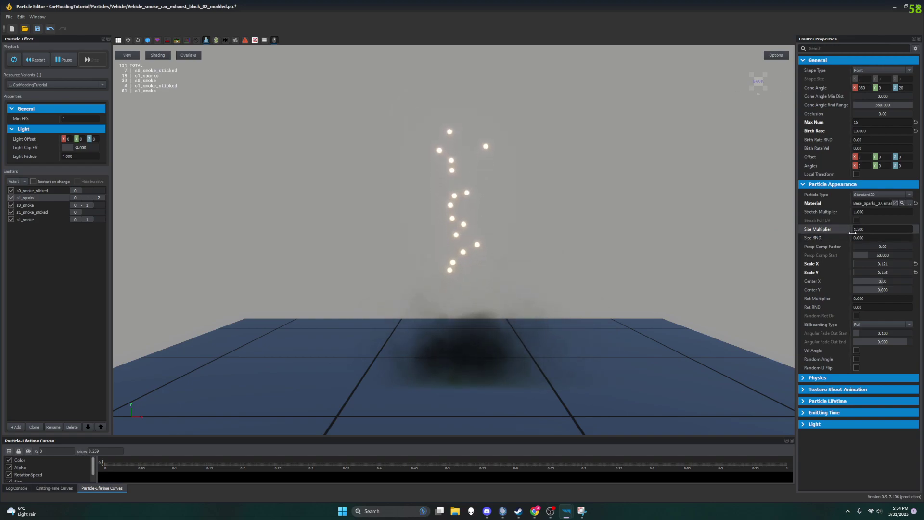
pyautogui.click(857, 229)
pyautogui.write('2')
pyautogui.press('Return')
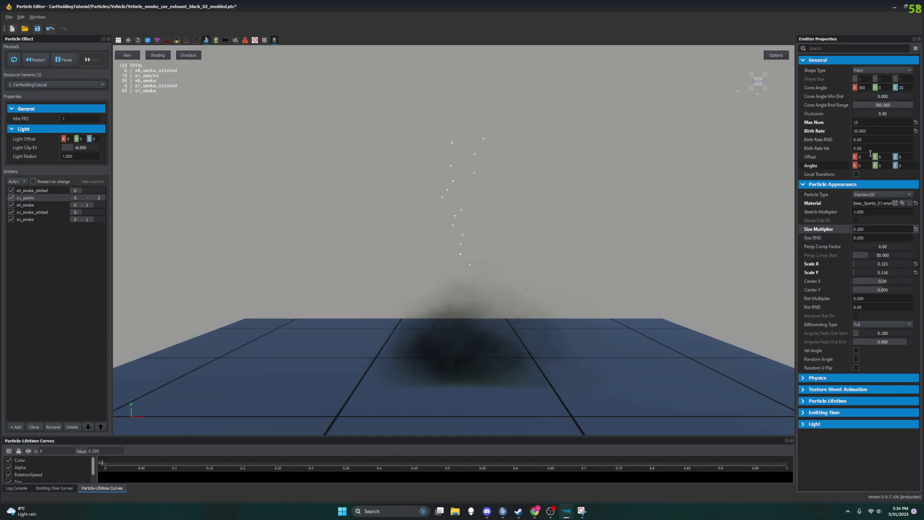
# Reset the s1_sparks emitter's Birth Rate to its default and set Max Num to 15.
pyautogui.click(916, 131)
pyautogui.click(916, 123)
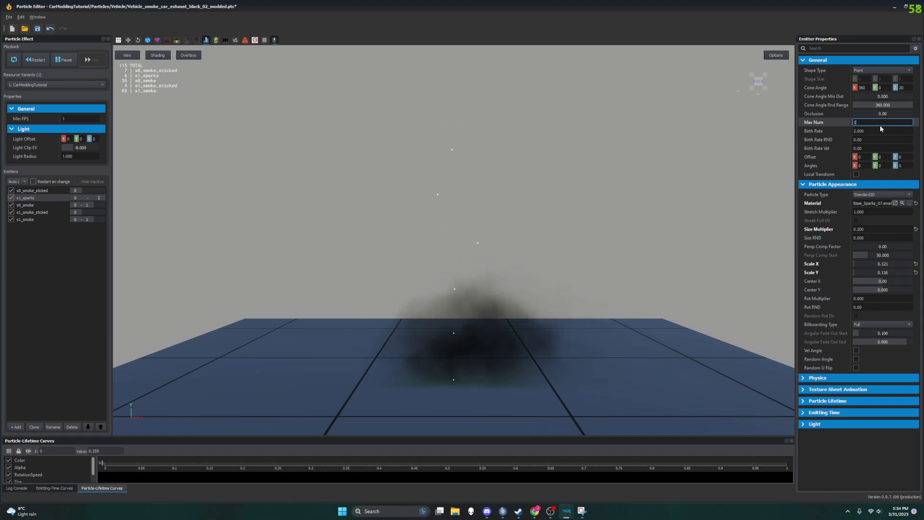
pyautogui.write('5')
pyautogui.press('Return')
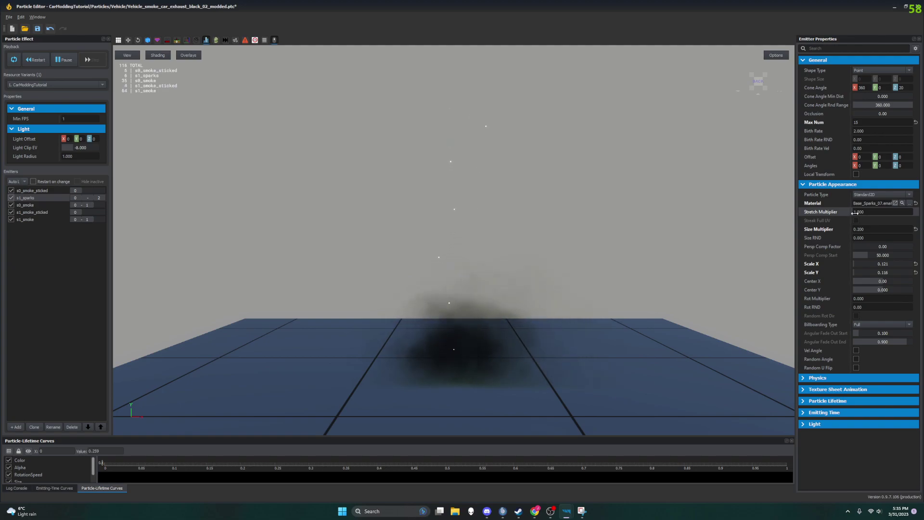
# Try a Stretch Multiplier of 13.4 on the sparks, return it to 1, and set Birth Rate RND to 1.7.
pyautogui.scroll(5, 899, 215)
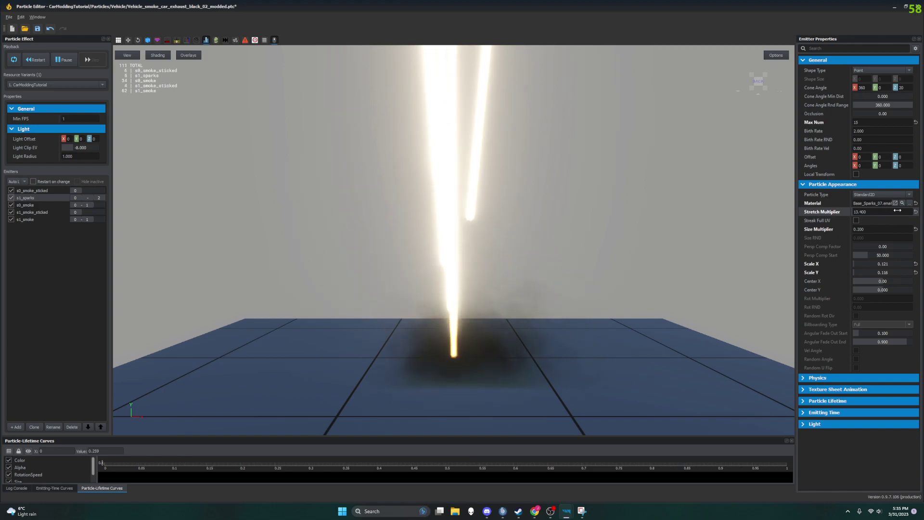
pyautogui.moveTo(896, 213); pyautogui.dragTo(821, 220)
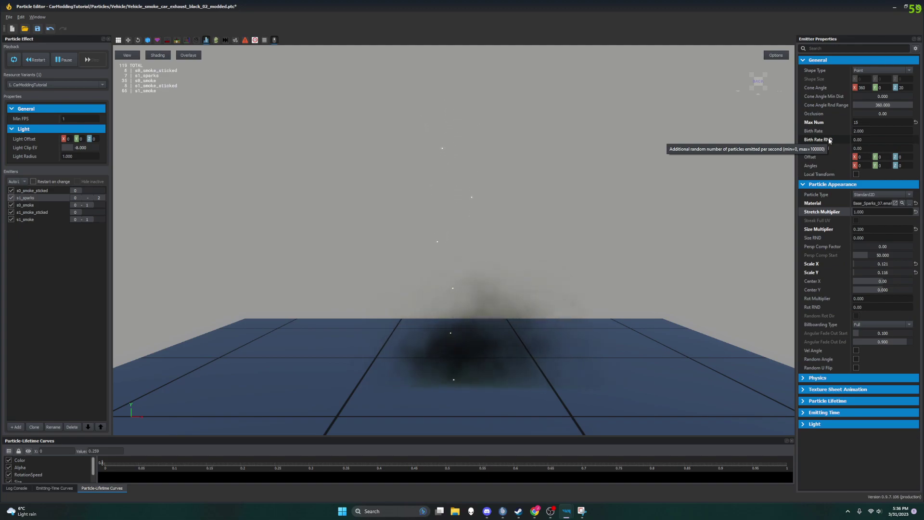
pyautogui.moveTo(857, 139); pyautogui.dragTo(866, 140)
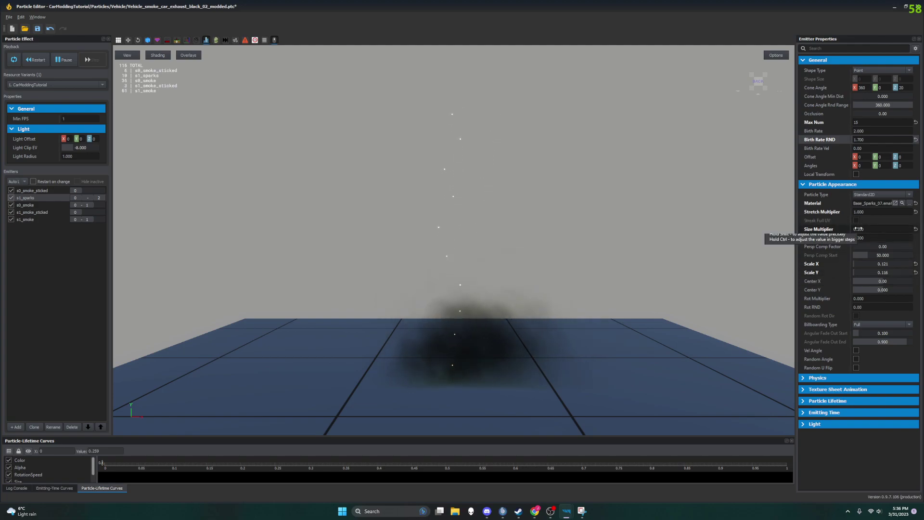
# Expand the s1_sparks Physics properties, collapse General and Particle Appearance, and set Velocity to 11.3.
pyautogui.click(844, 378)
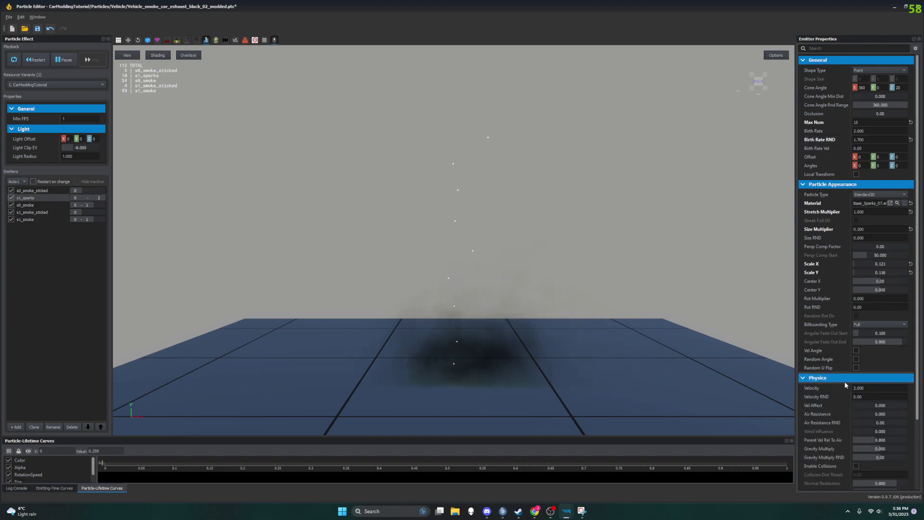
pyautogui.scroll(-3, 842, 363)
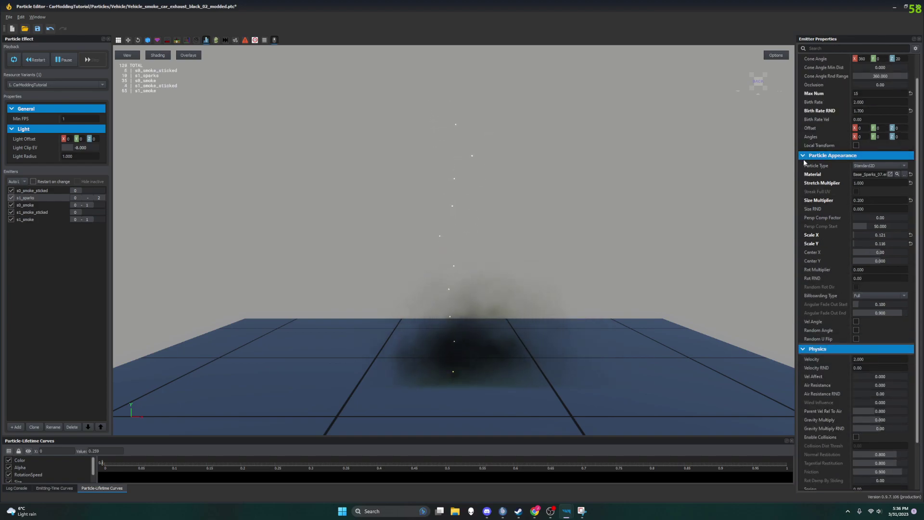
pyautogui.click(803, 156)
pyautogui.click(813, 60)
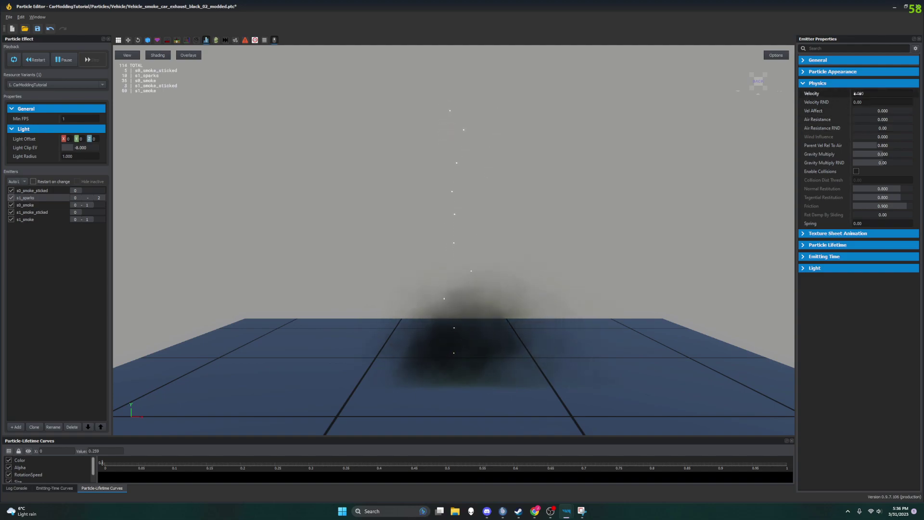
pyautogui.moveTo(858, 94); pyautogui.dragTo(875, 93)
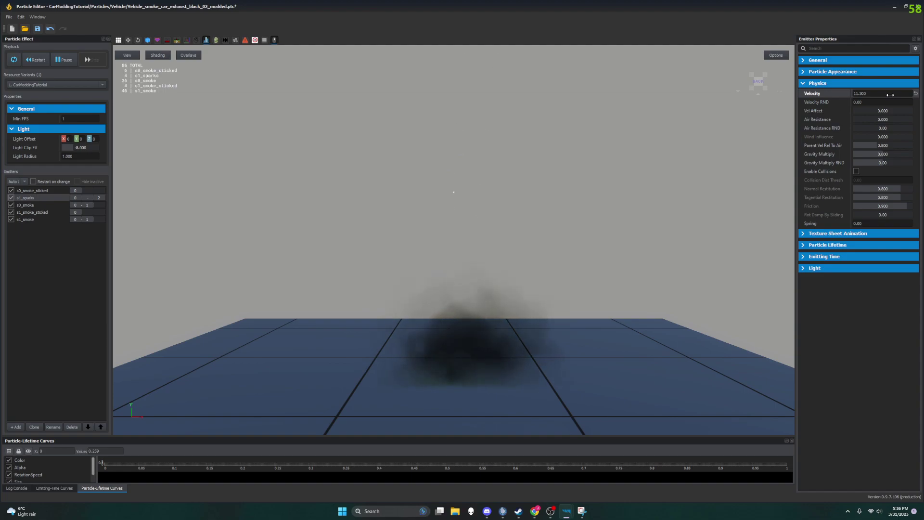
# Try a Velocity of -4.4 on the sparks, reset it to its default, and set Velocity RND to 0.2.
pyautogui.moveTo(884, 94); pyautogui.dragTo(814, 101)
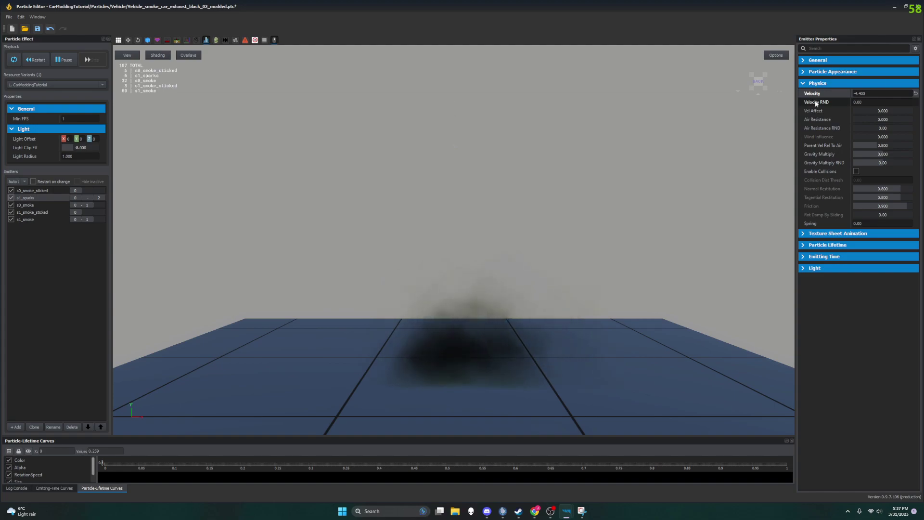
pyautogui.click(915, 93)
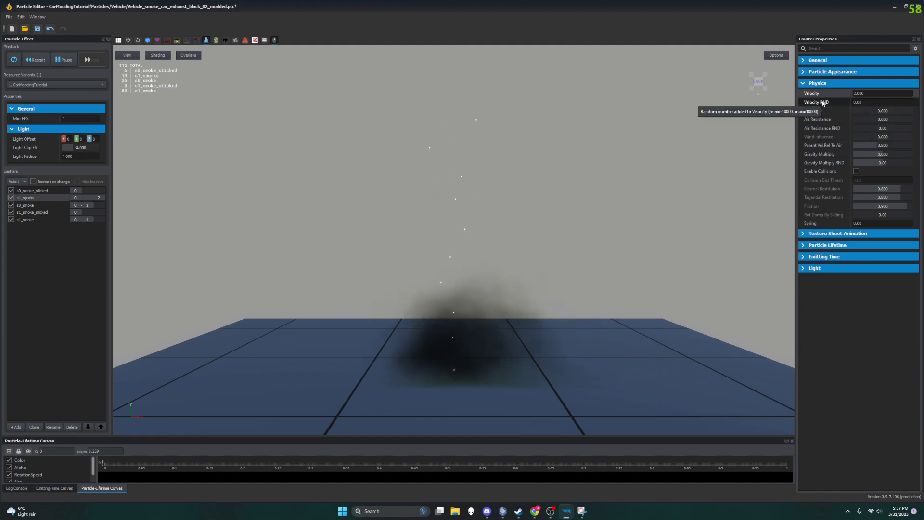
pyautogui.doubleClick(858, 103)
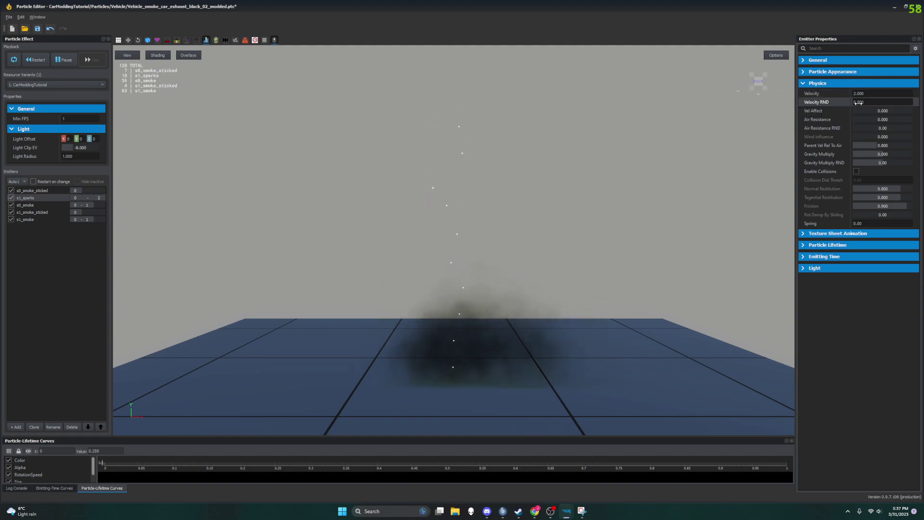
pyautogui.press('Return')
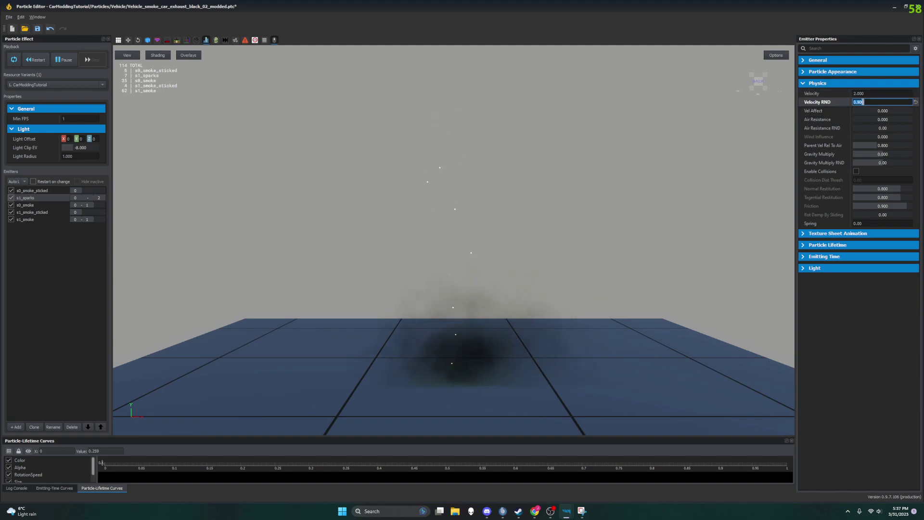
pyautogui.press('Return')
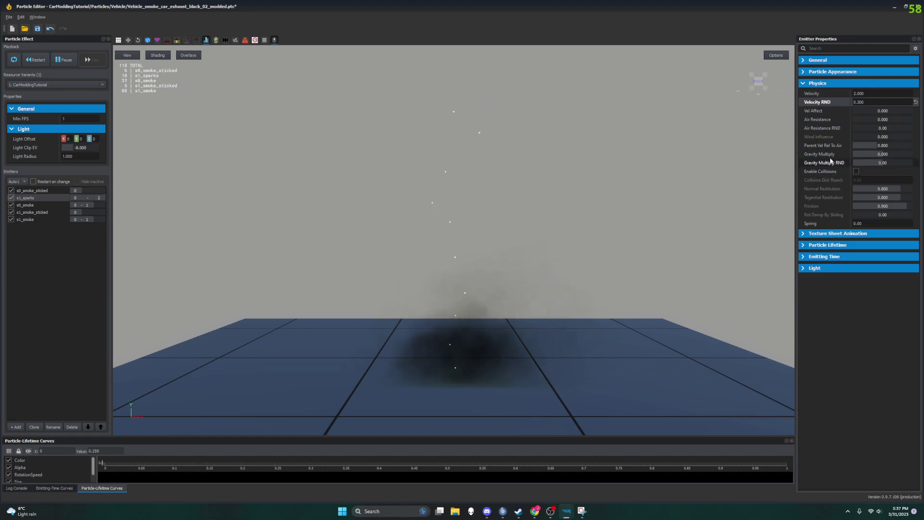
# Try enabling collisions for the sparks, turn them off again, and look through the Texture Sheet Animation properties.
pyautogui.click(856, 171)
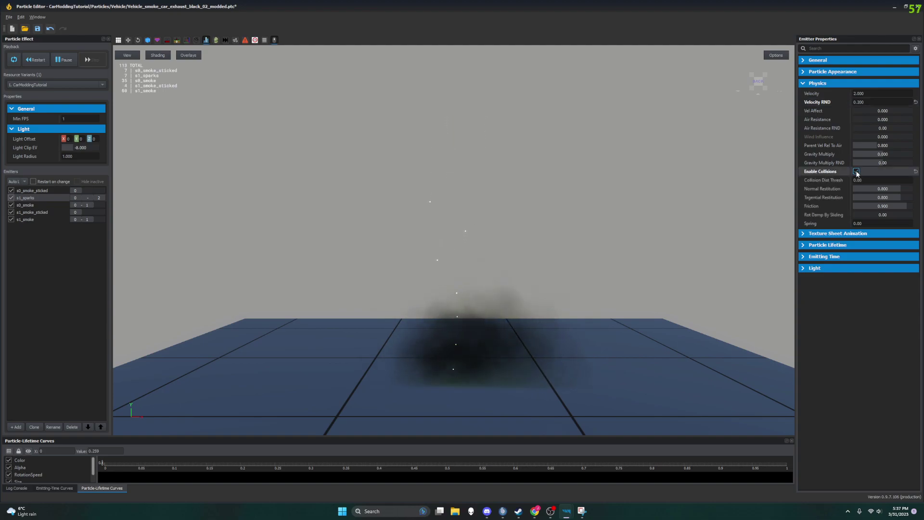
pyautogui.click(856, 172)
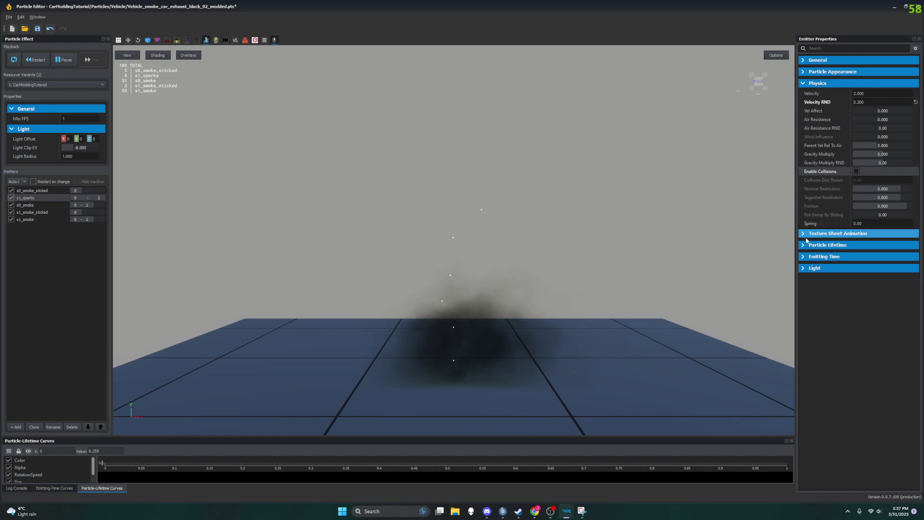
pyautogui.click(802, 85)
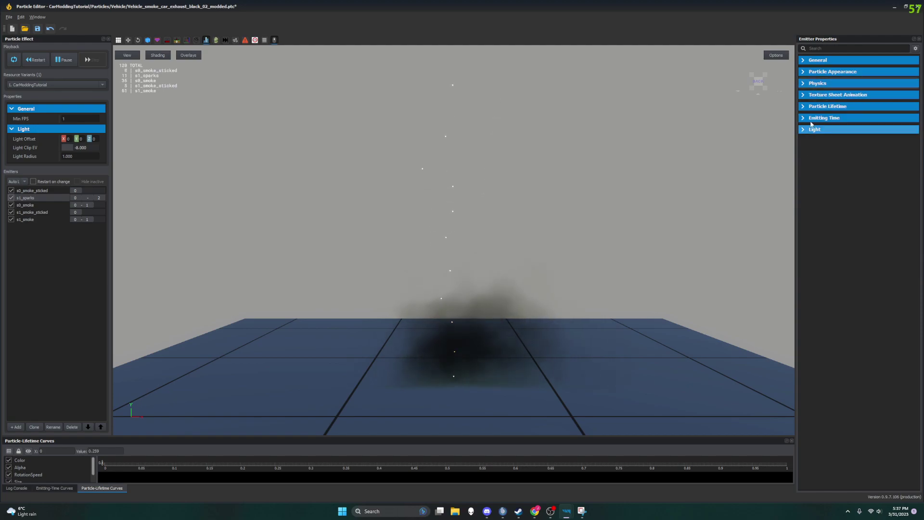
pyautogui.click(807, 95)
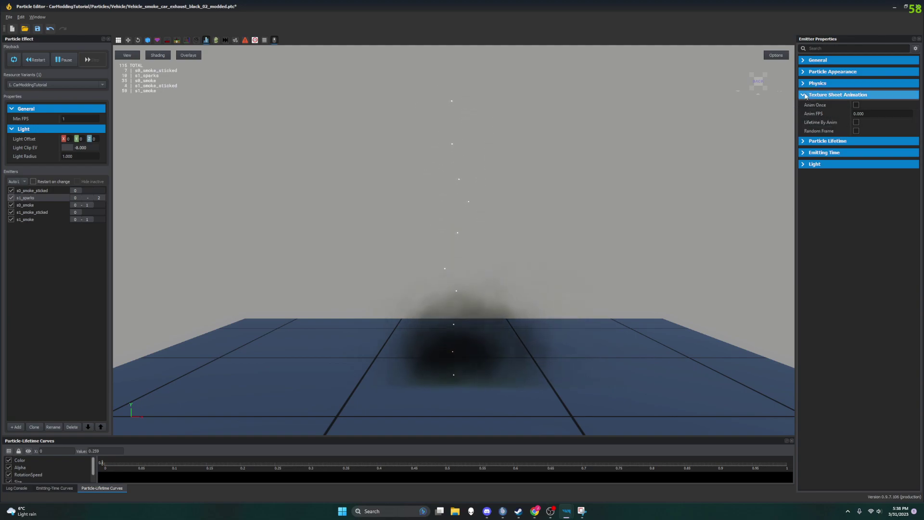
pyautogui.click(804, 95)
# Expand the s1_sparks Particle Lifetime properties and set Lifetime to 0.8 and Lifetime RND to 0.4.
pyautogui.click(801, 105)
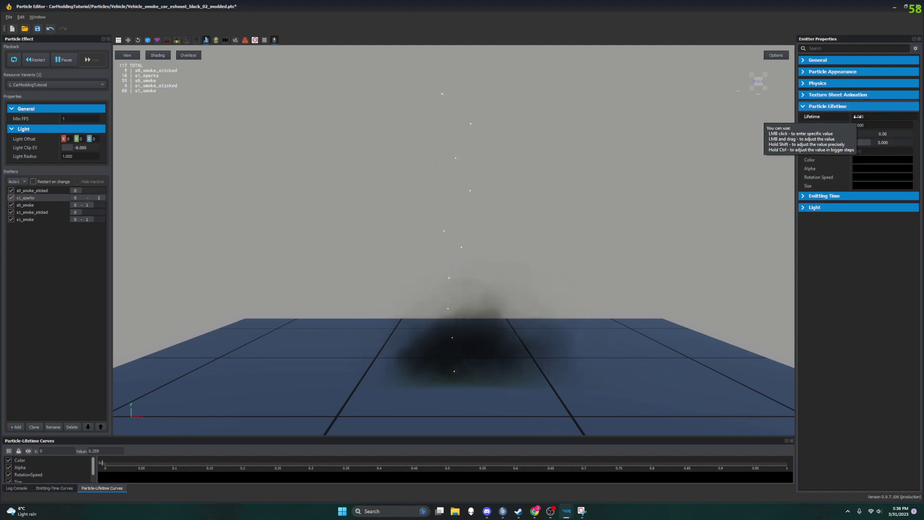
pyautogui.moveTo(848, 117); pyautogui.dragTo(848, 118)
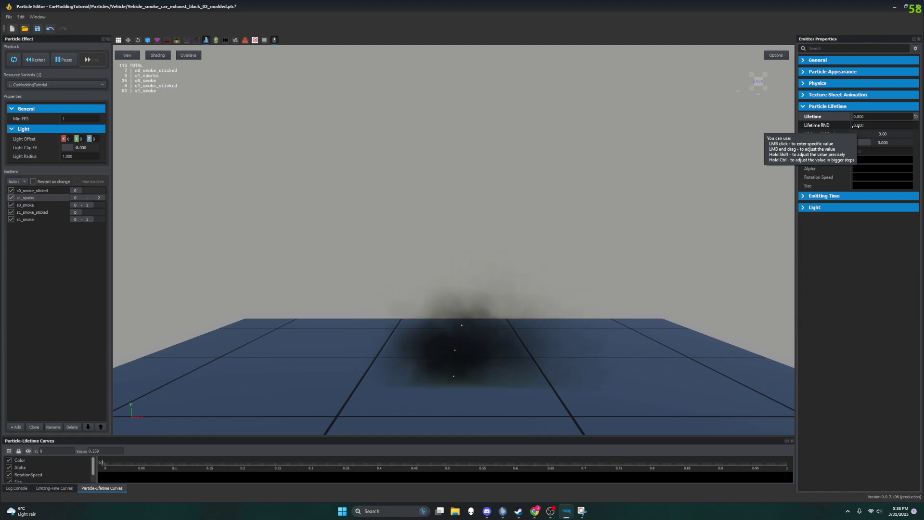
pyautogui.moveTo(855, 126); pyautogui.dragTo(857, 126)
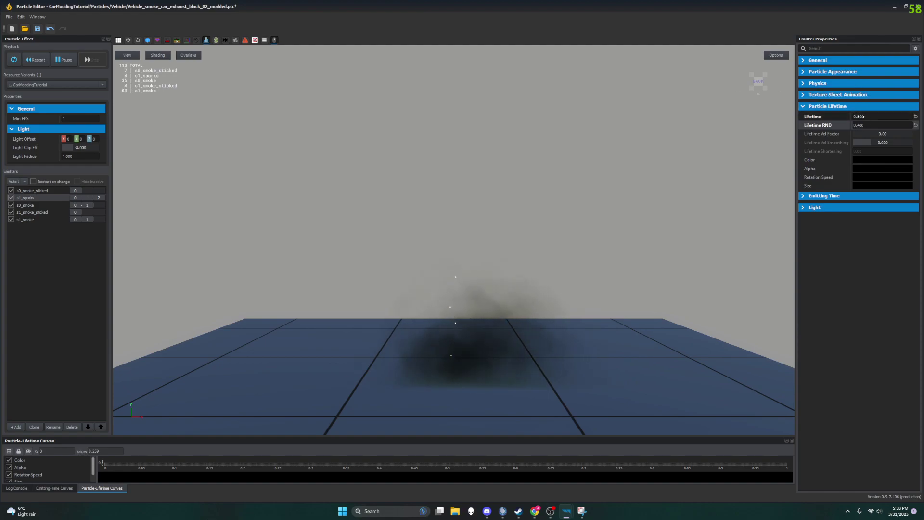
# Lower the sparks' Lifetime to 0.2, and reduce it further to 0.1.
pyautogui.click(861, 117)
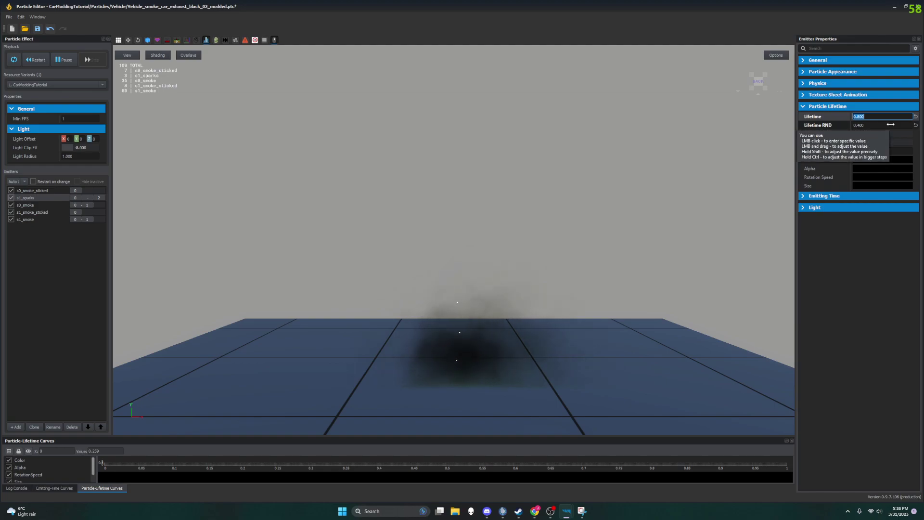
pyautogui.write('.2')
pyautogui.press('Return')
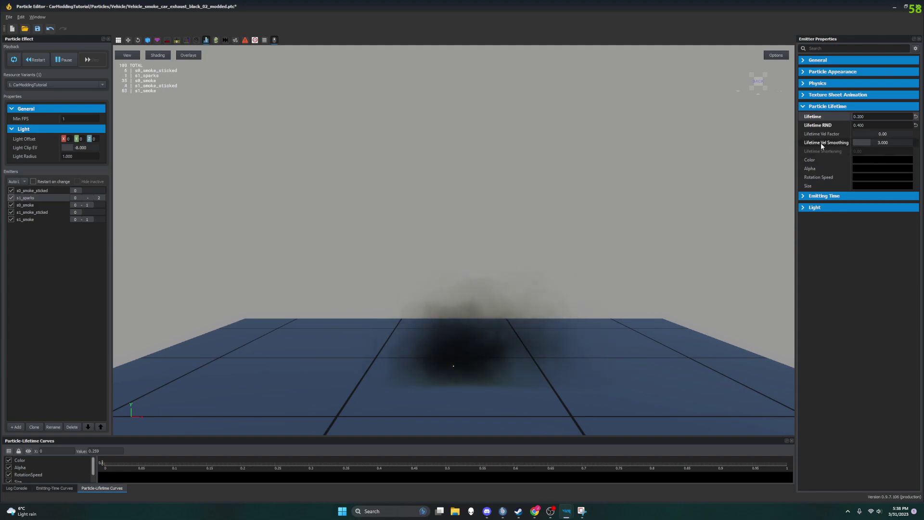
pyautogui.moveTo(816, 142)
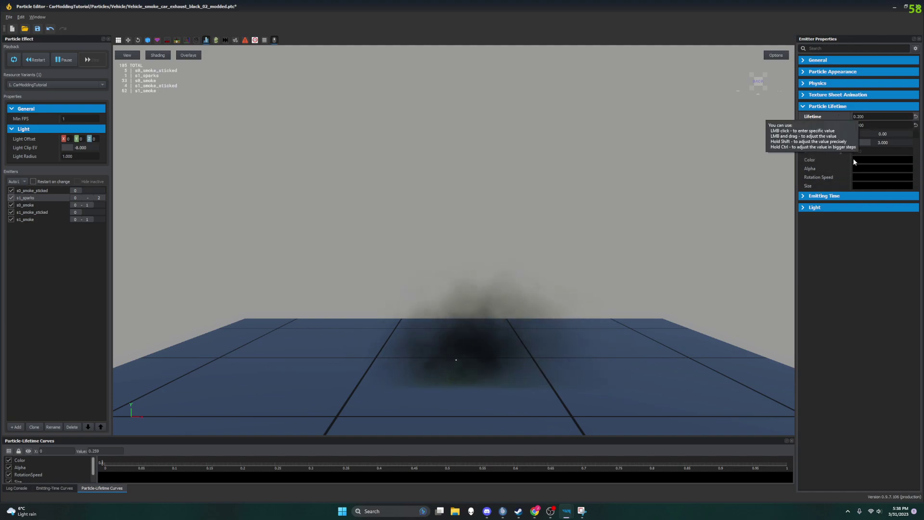
pyautogui.click(860, 117)
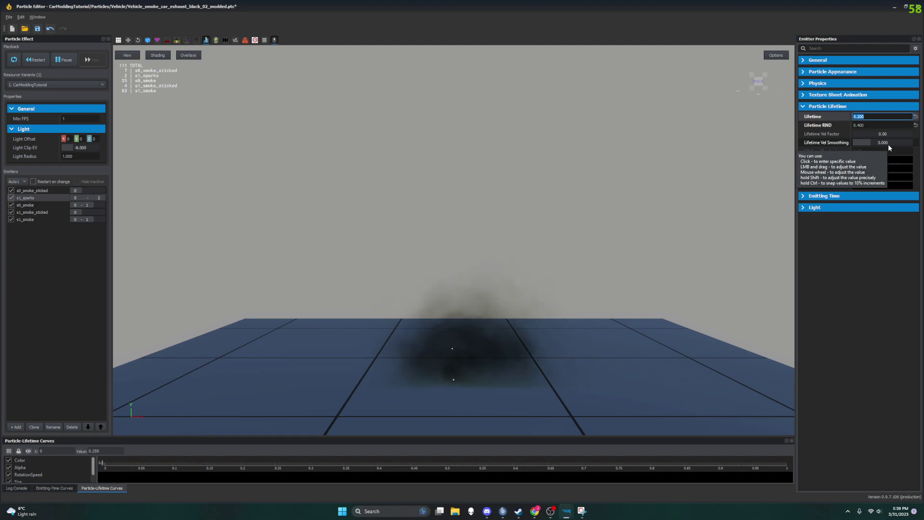
pyautogui.write('.')
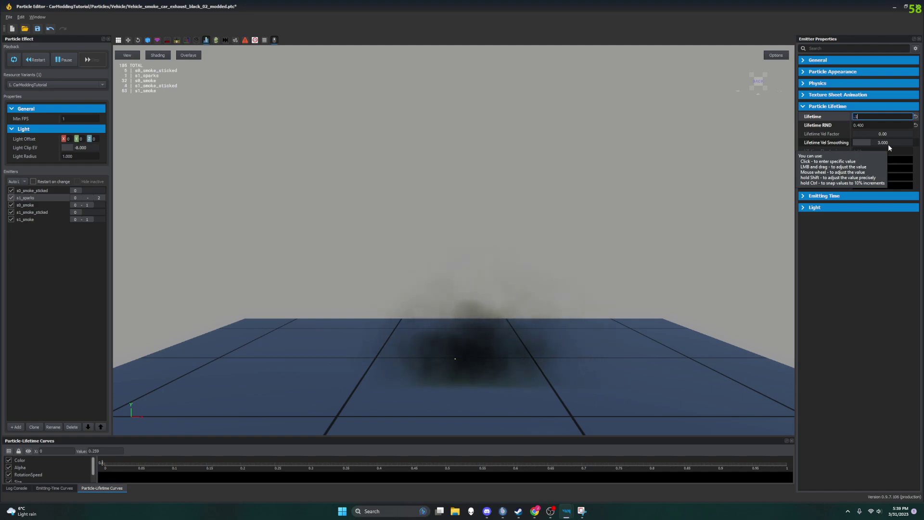
pyautogui.write('1')
pyautogui.press('Return')
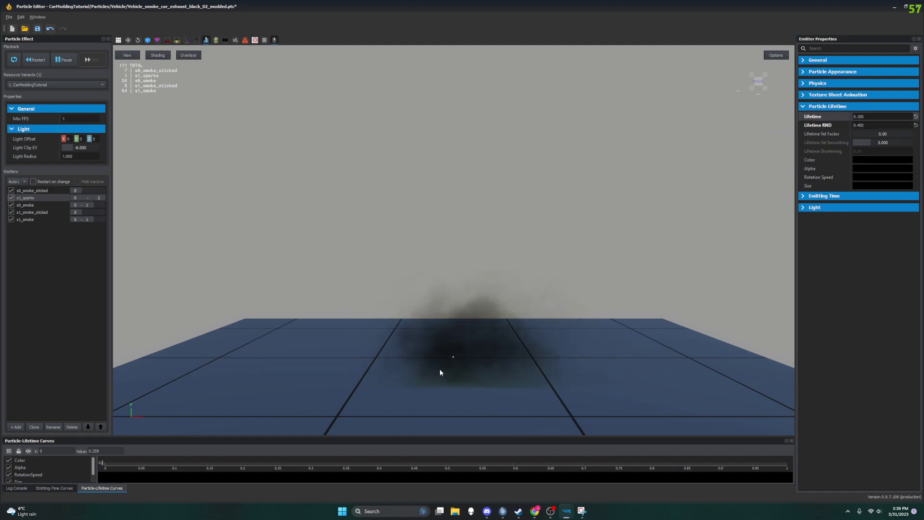
# Expand the General properties of s1_sparks and set Birth Rate to 10.
pyautogui.click(804, 62)
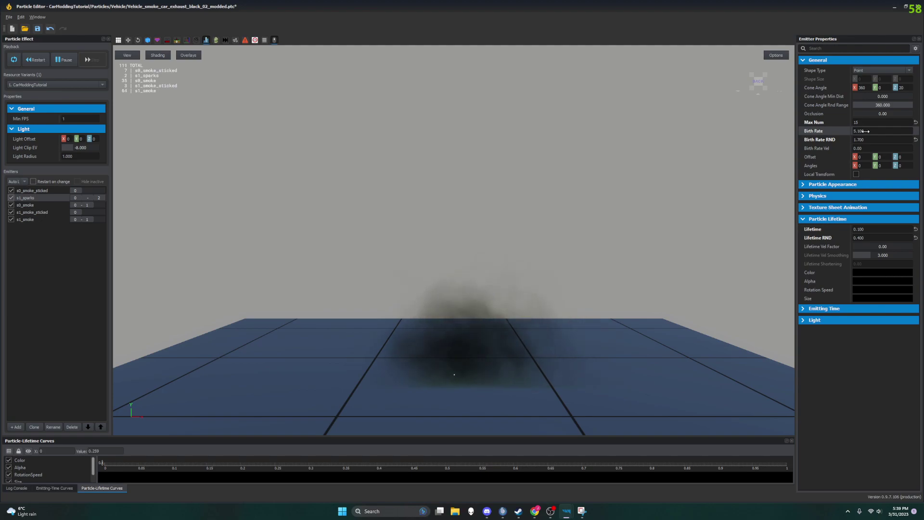
pyautogui.moveTo(853, 130); pyautogui.dragTo(864, 131)
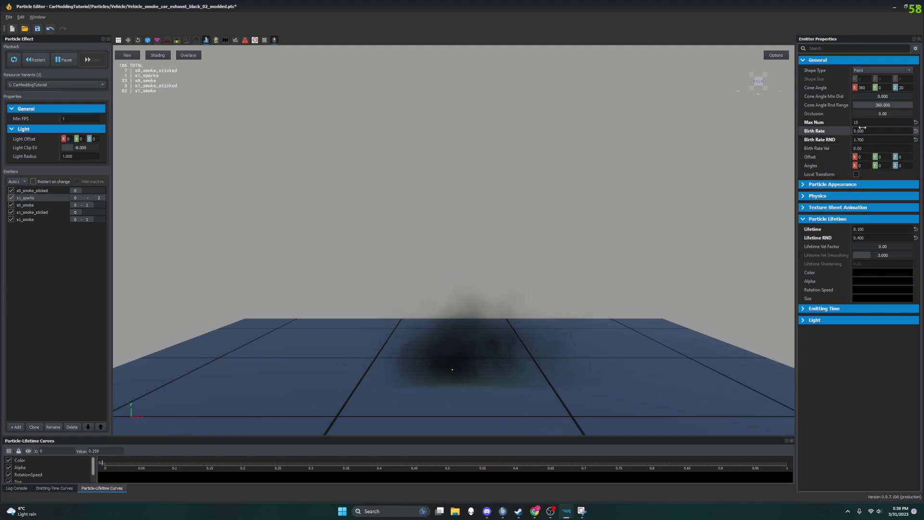
pyautogui.moveTo(853, 131); pyautogui.dragTo(869, 130)
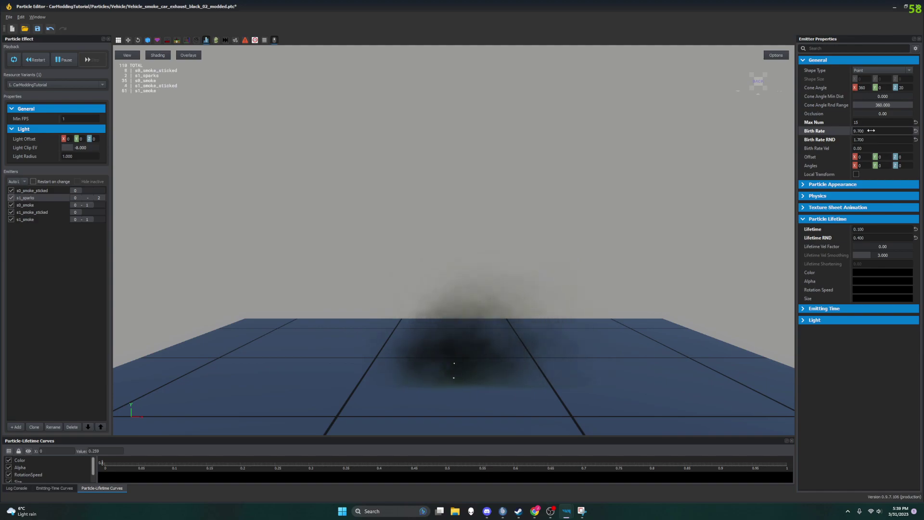
pyautogui.click(868, 131)
pyautogui.write('10')
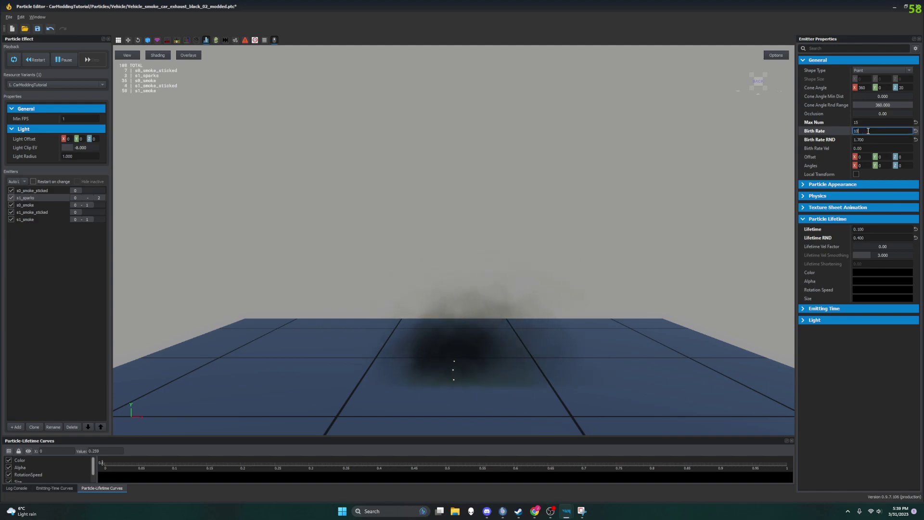
pyautogui.press('Return')
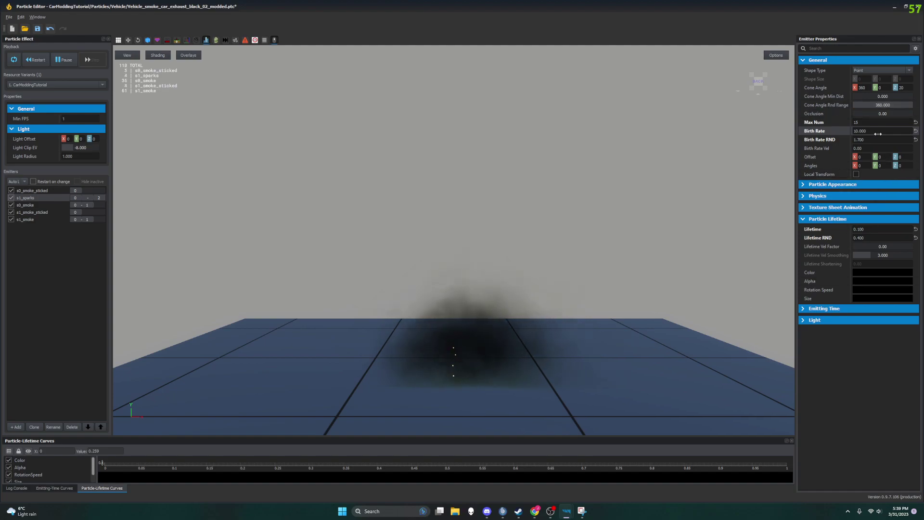
# Set Max Num of the s1_sparks emitter to 20.
pyautogui.click(868, 121)
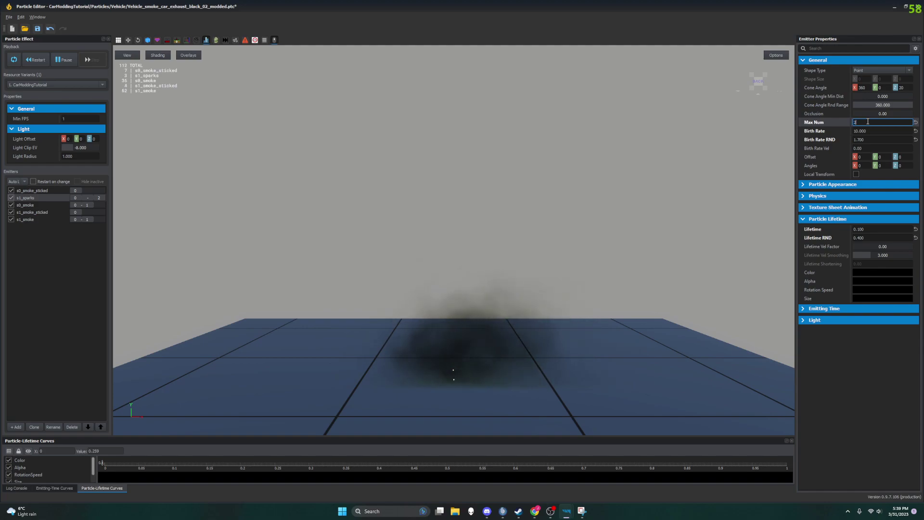
pyautogui.write('20')
pyautogui.press('Return')
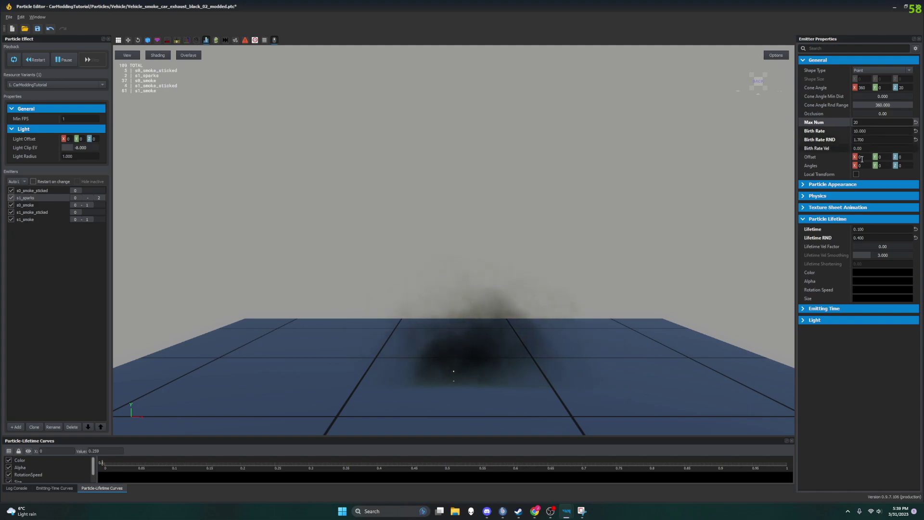
pyautogui.click(857, 121)
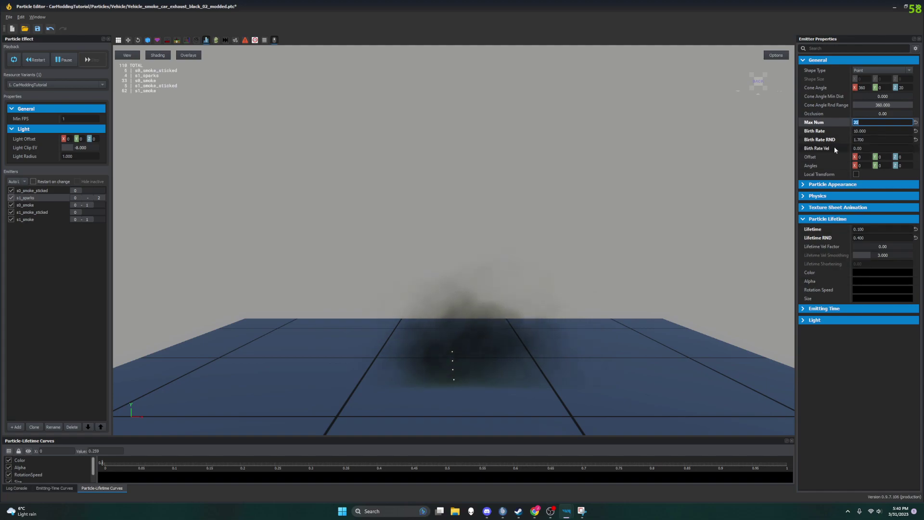
# Expand the Particle Appearance and Physics properties of s1_sparks and set the Z value of Cone Angle to 50.
pyautogui.click(801, 185)
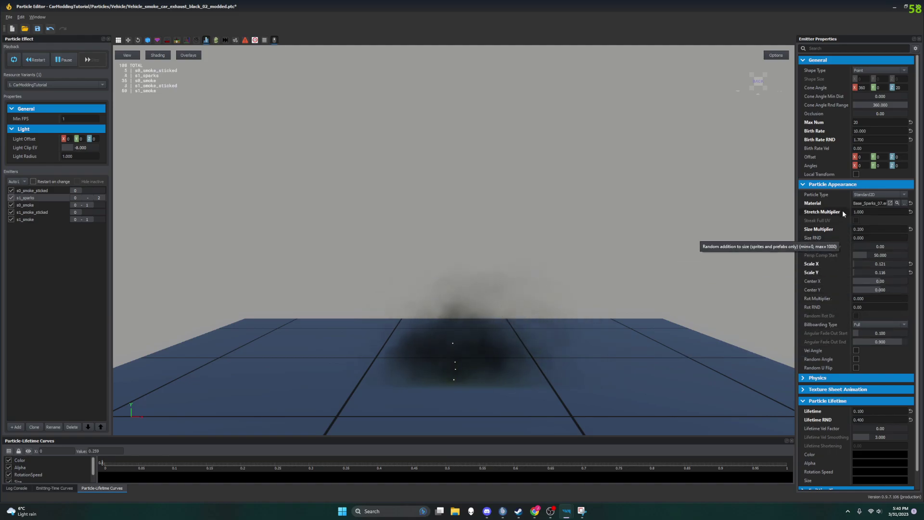
pyautogui.click(802, 378)
pyautogui.scroll(-3, 836, 357)
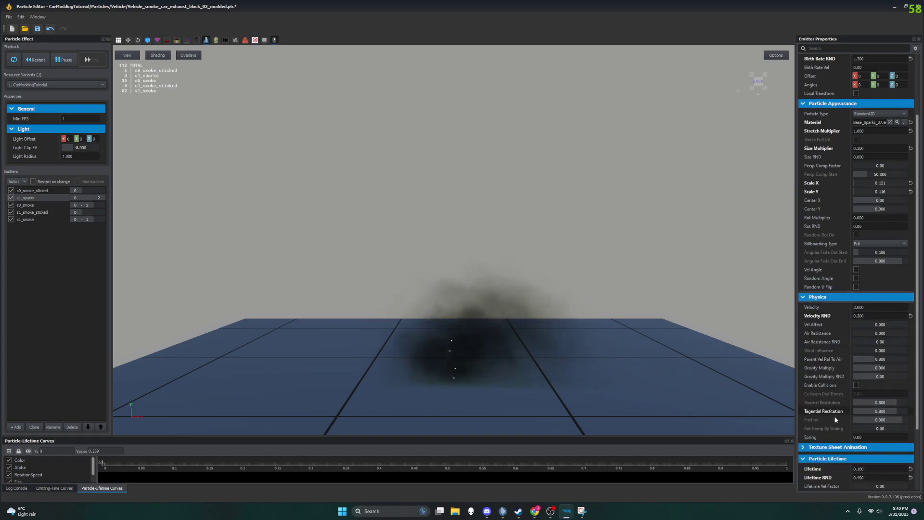
pyautogui.scroll(3, 836, 299)
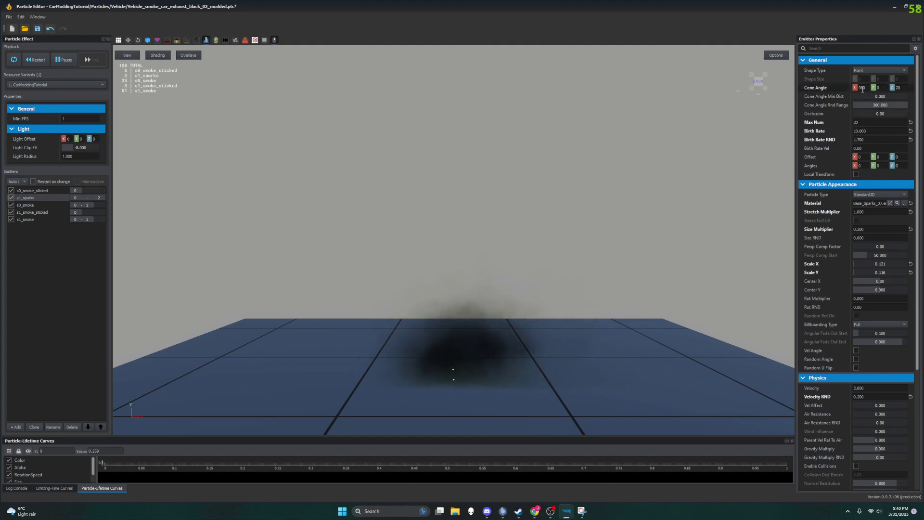
pyautogui.click(901, 88)
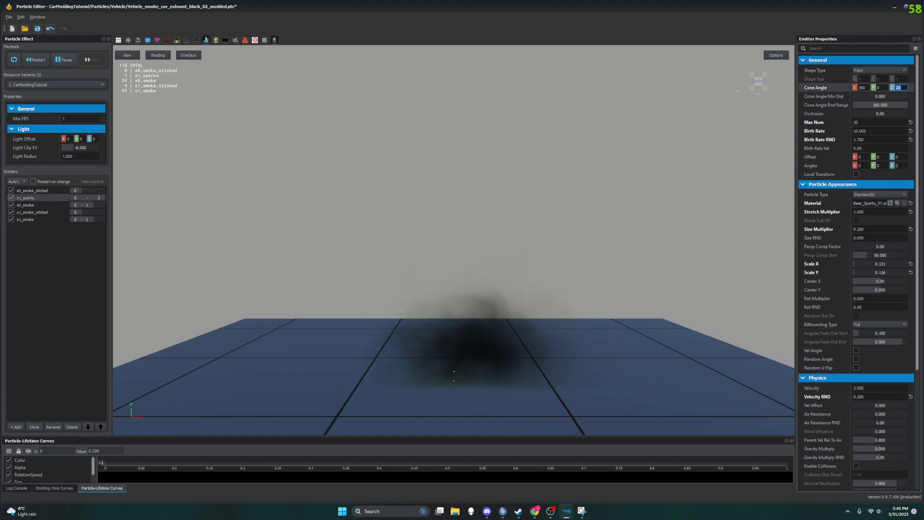
pyautogui.write('50')
pyautogui.press('Return')
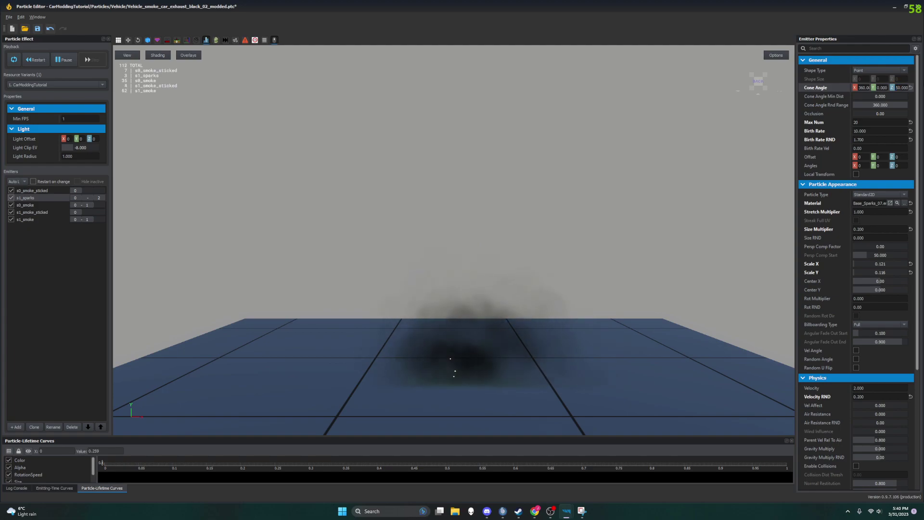
# Raise the sparks' Cone Angle Z value to 75 and check their spread from other viewing angles.
pyautogui.moveTo(581, 364); pyautogui.dragTo(534, 371, button='middle')
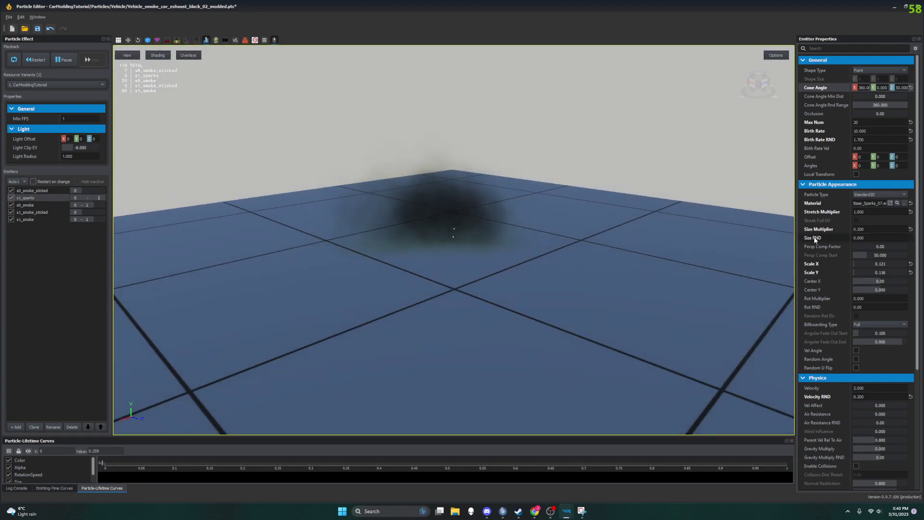
pyautogui.doubleClick(906, 86)
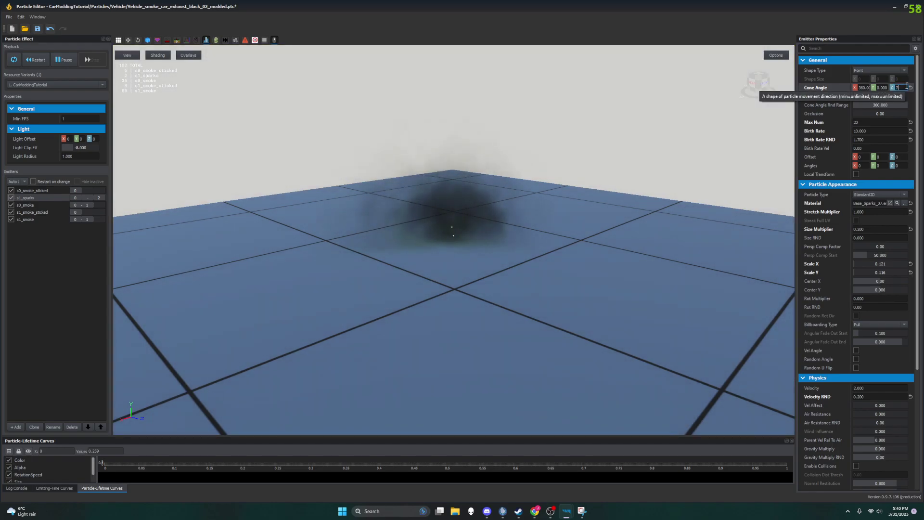
pyautogui.write('75')
pyautogui.press('Return')
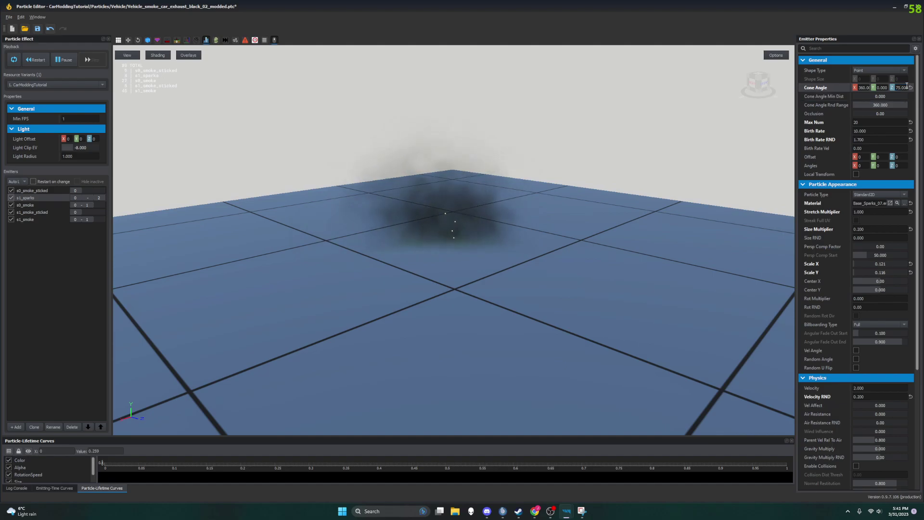
pyautogui.moveTo(465, 230); pyautogui.dragTo(773, 226, button='middle')
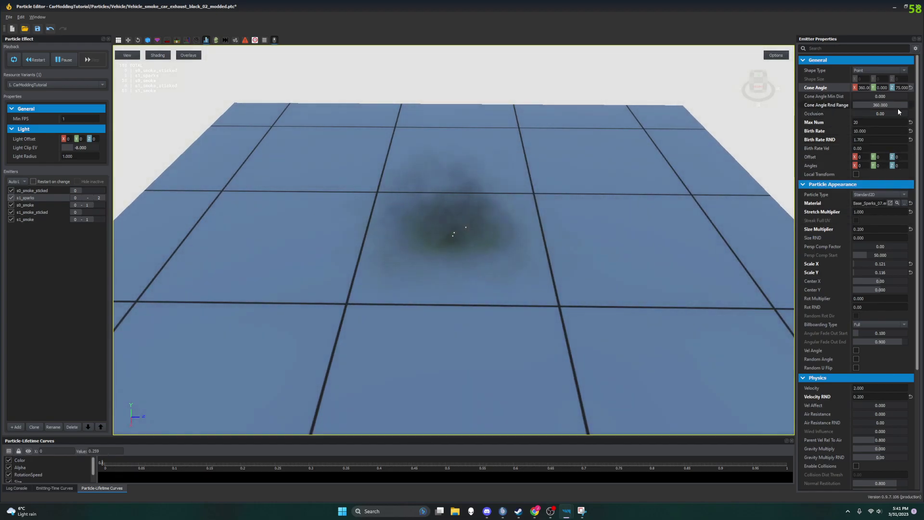
# Set the Z value of Cone Angle to 100 for s1_sparks and check the spark spread from other viewing angles.
pyautogui.click(902, 87)
pyautogui.write('100')
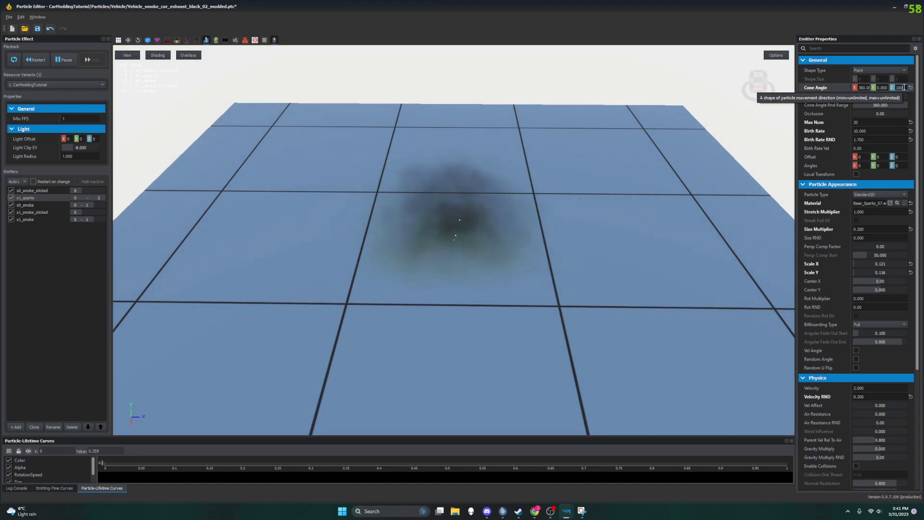
pyautogui.press('Return')
pyautogui.moveTo(510, 241); pyautogui.dragTo(481, 227, button='right')
pyautogui.moveTo(548, 228); pyautogui.dragTo(550, 228, button='right')
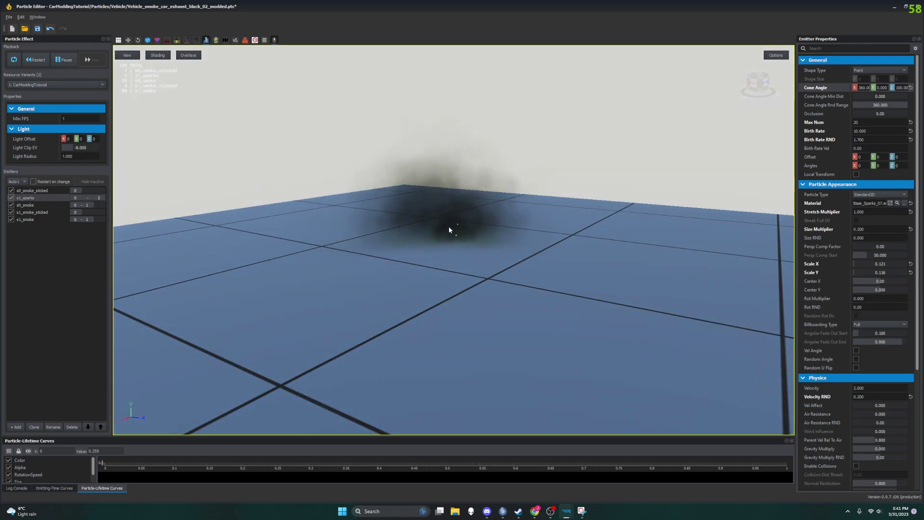
# Reduce the Size Multiplier of s1_sparks to 0.1 and further down to 0.05.
pyautogui.click(856, 230)
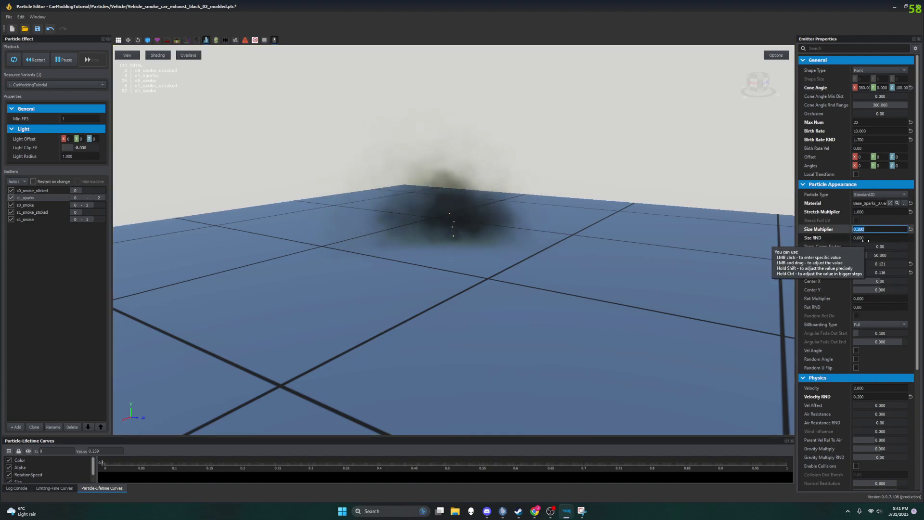
pyautogui.write('0.1')
pyautogui.press('Return')
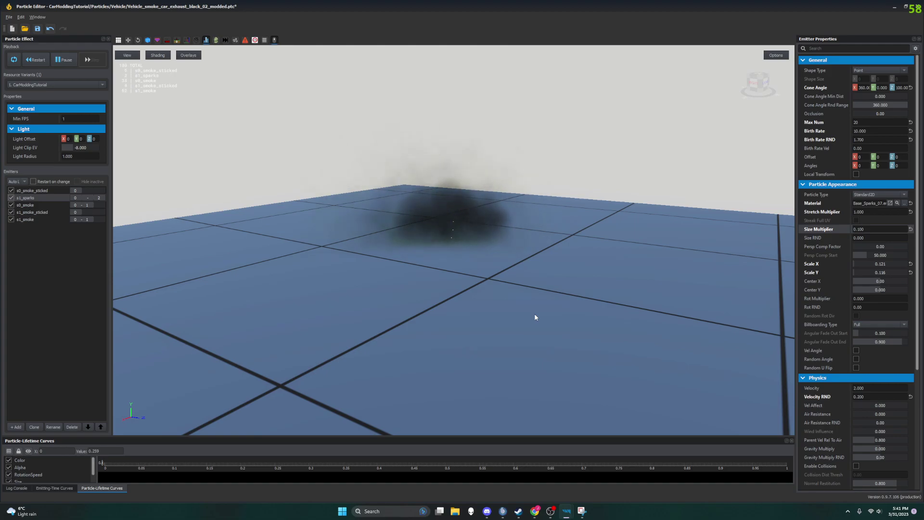
pyautogui.click(860, 231)
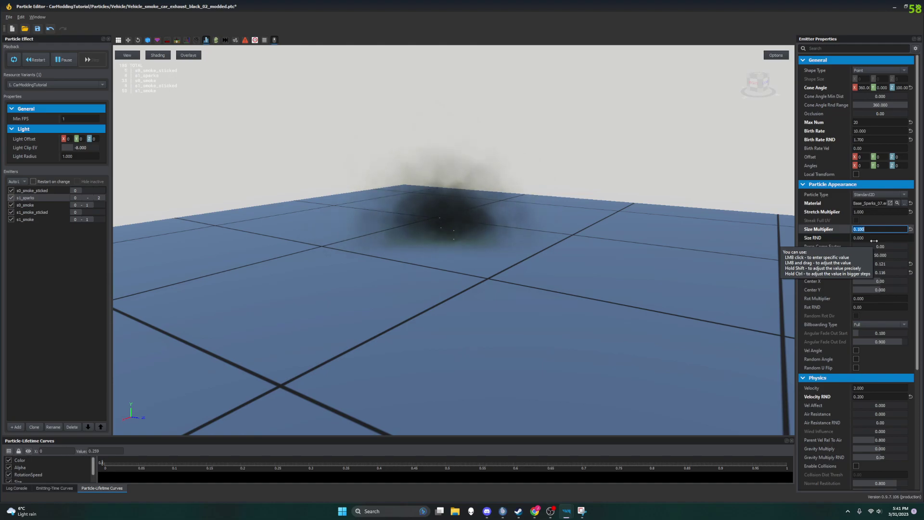
pyautogui.press('Return')
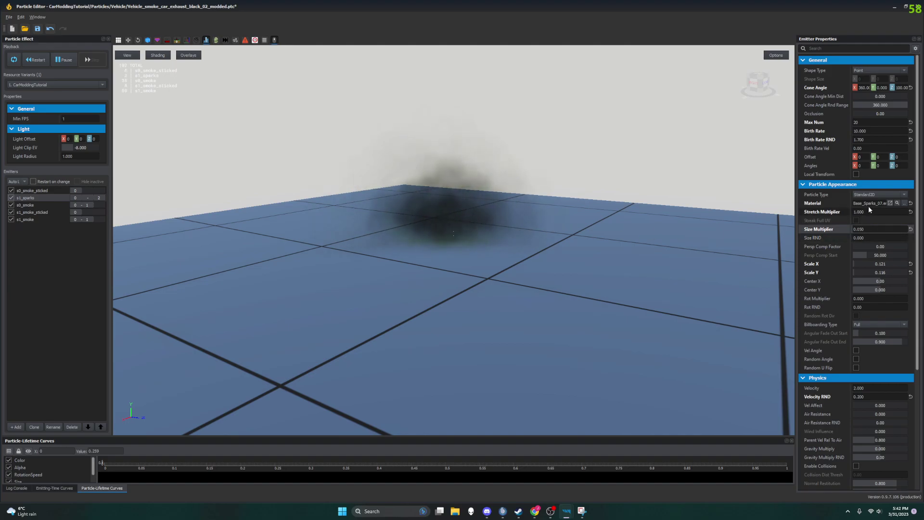
# Set the Birth Rate of s1_sparks to 20 and inspect the effect from several viewing angles.
pyautogui.click(856, 131)
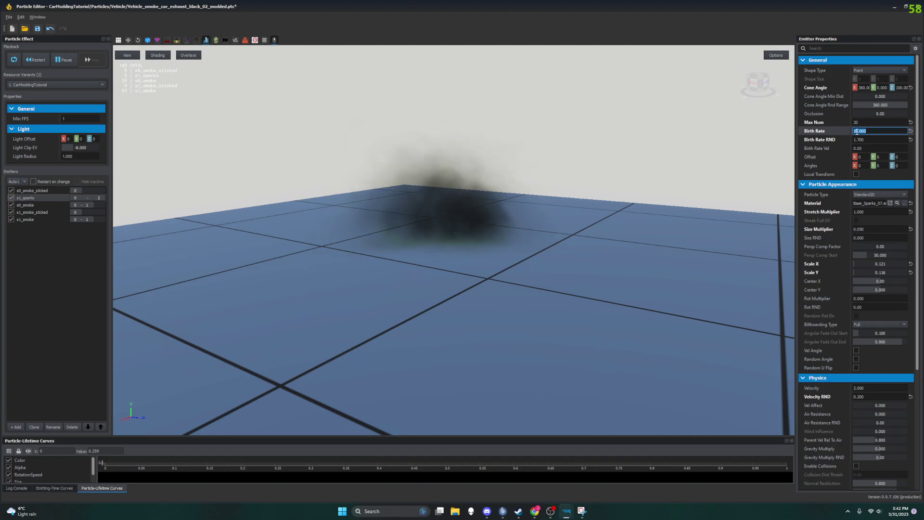
pyautogui.write('20')
pyautogui.press('Return')
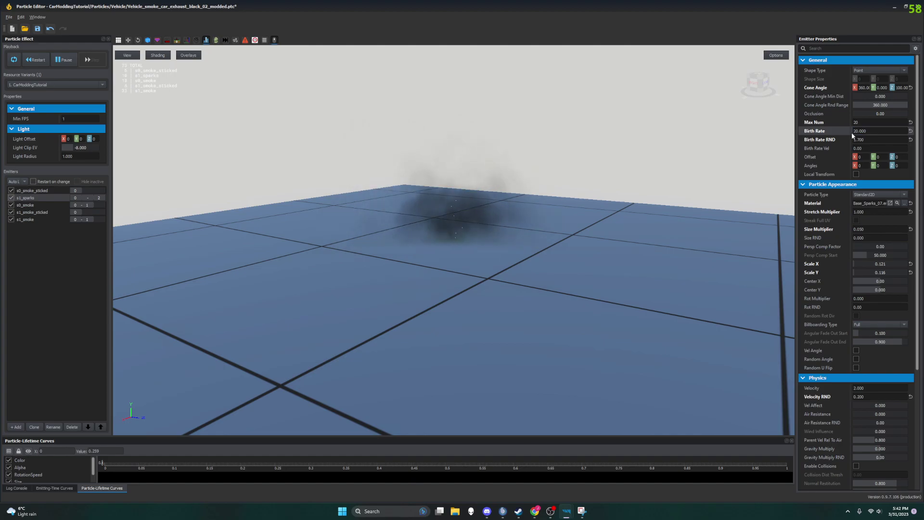
pyautogui.moveTo(534, 236); pyautogui.dragTo(395, 269, button='right')
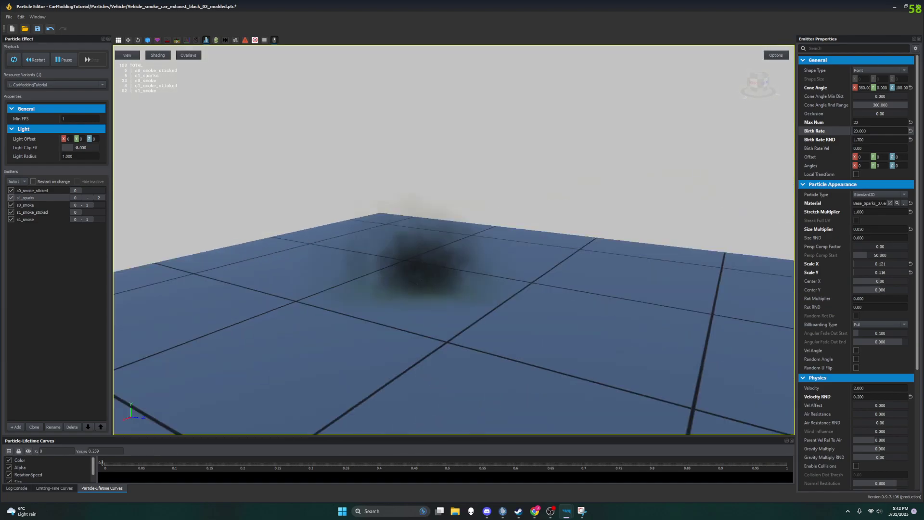
pyautogui.moveTo(532, 313); pyautogui.dragTo(500, 380, button='right')
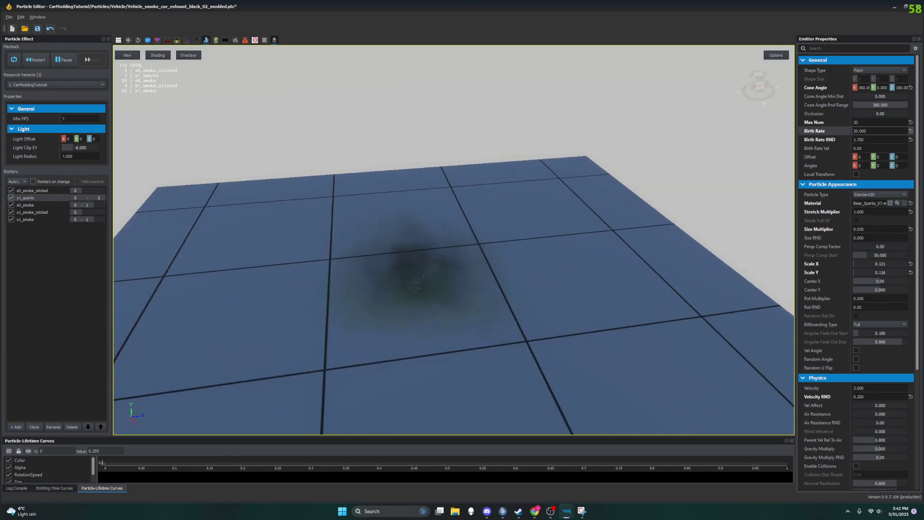
pyautogui.moveTo(547, 333); pyautogui.dragTo(536, 313, button='right')
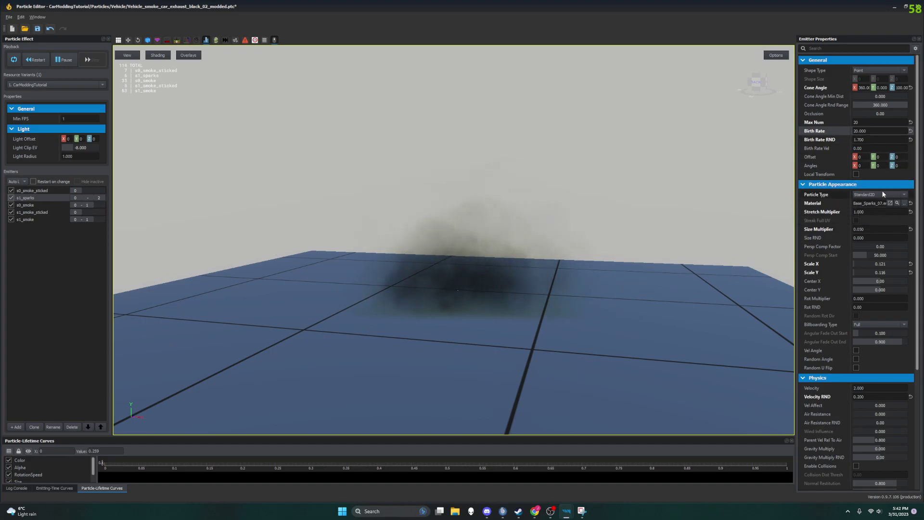
# Collapse the Particle Appearance, Physics, Particle Lifetime and General property groups of s1_sparks.
pyautogui.click(802, 185)
pyautogui.click(802, 196)
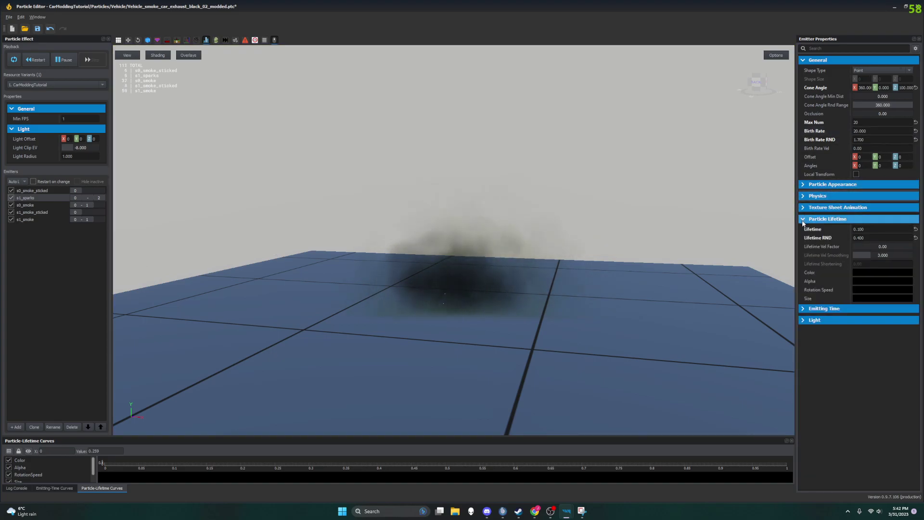
pyautogui.click(802, 219)
pyautogui.click(802, 60)
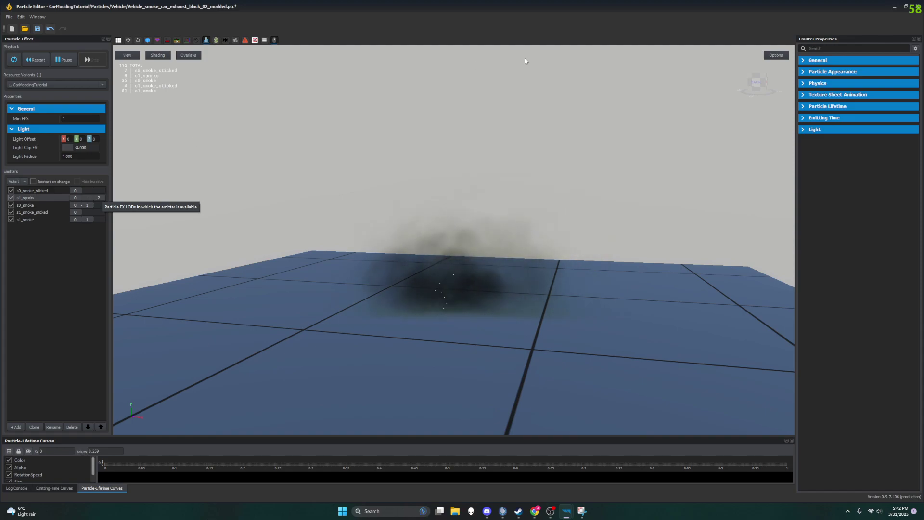
# Expand the Particle Appearance properties, browse the available materials for s1_sparks and keep Base_Sparks_07.emat.
pyautogui.click(828, 72)
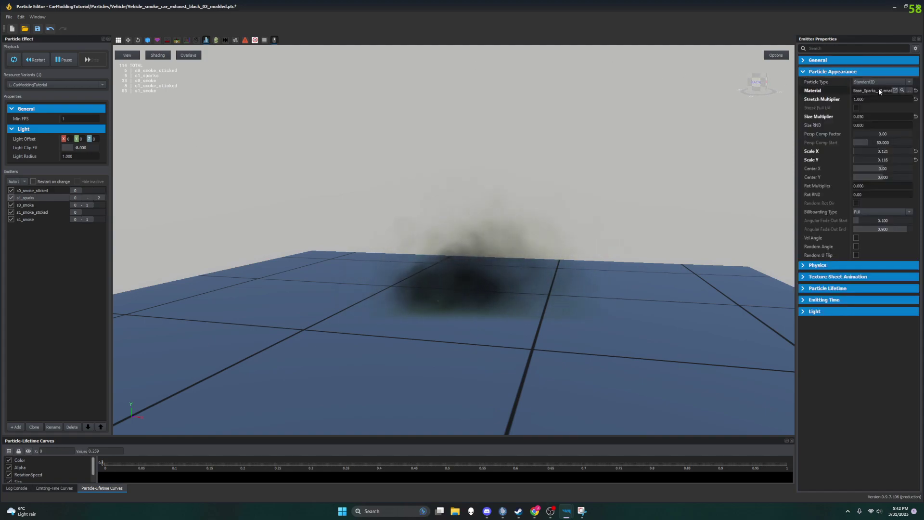
pyautogui.click(910, 90)
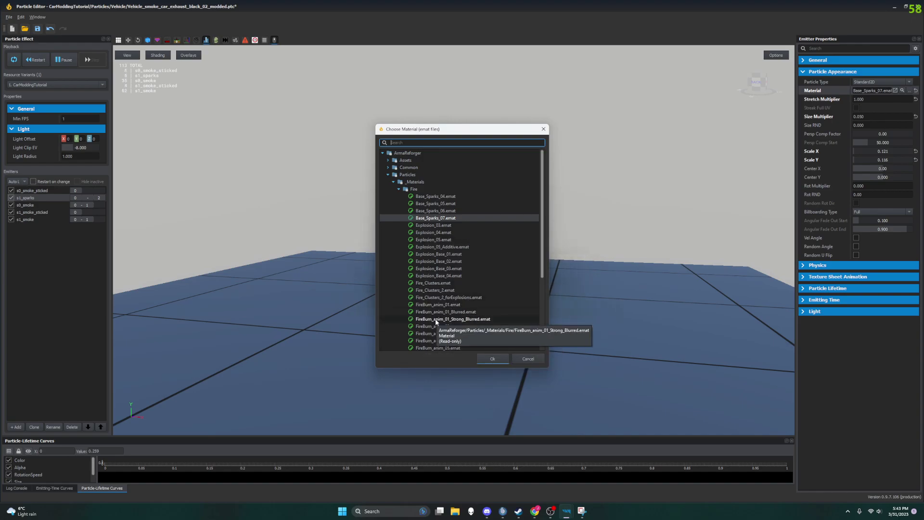
pyautogui.click(493, 359)
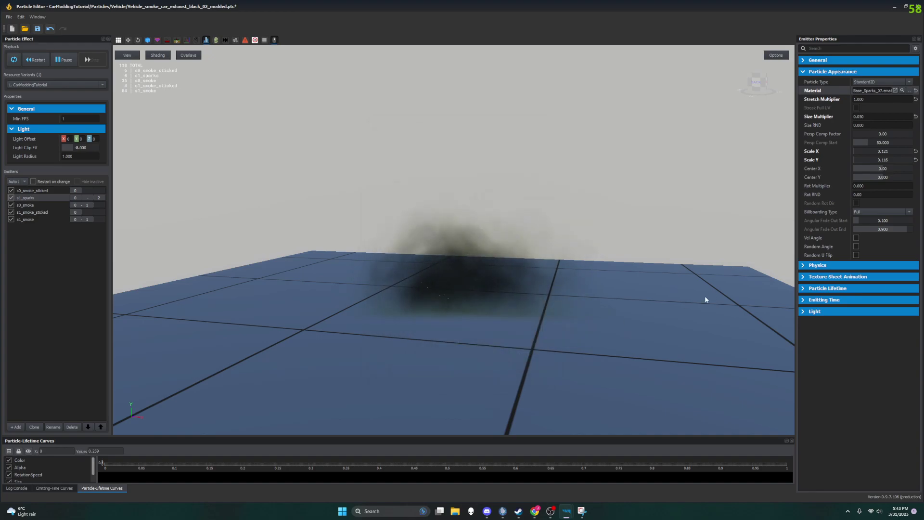
pyautogui.moveTo(453, 241); pyautogui.dragTo(438, 314, button='right')
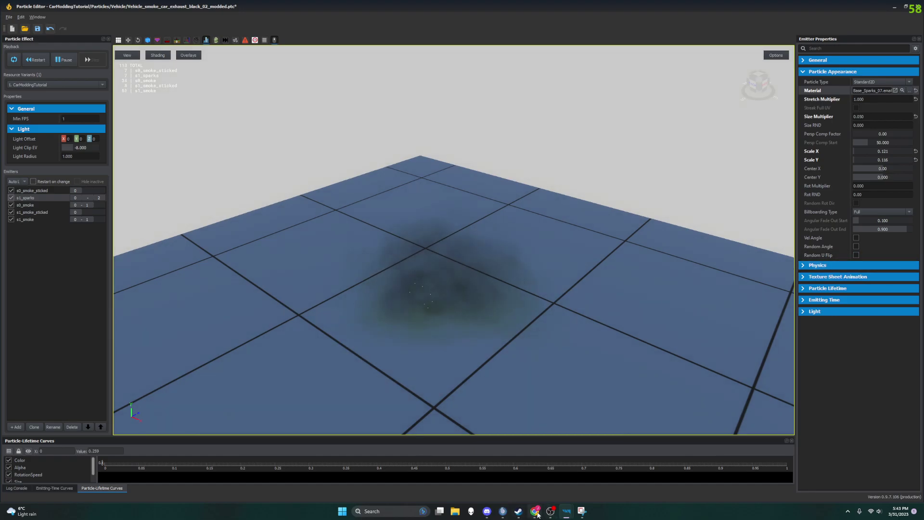
# Switch to the Car Modding wiki page in Chrome, maximize it and review the "Changing exhaust effects" instructions.
pyautogui.hotkey('alt', 'Tab')
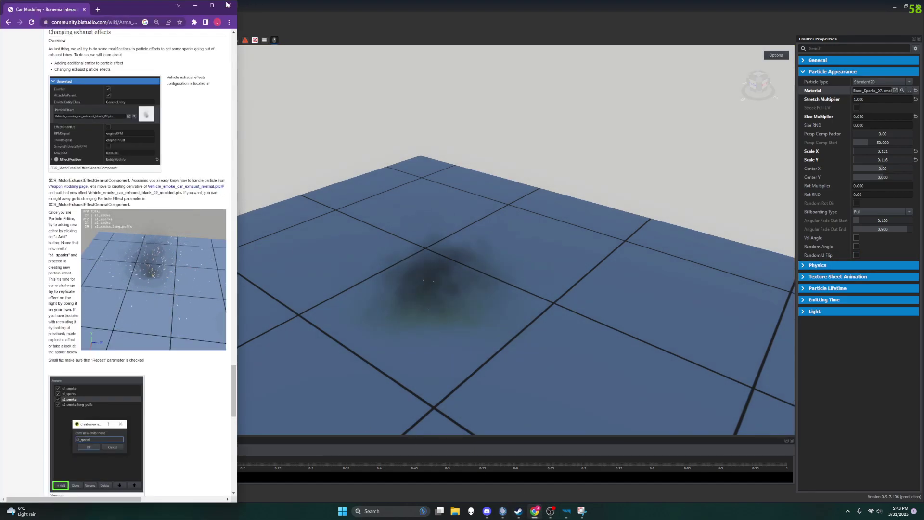
pyautogui.click(213, 5)
pyautogui.scroll(10, 281, 266)
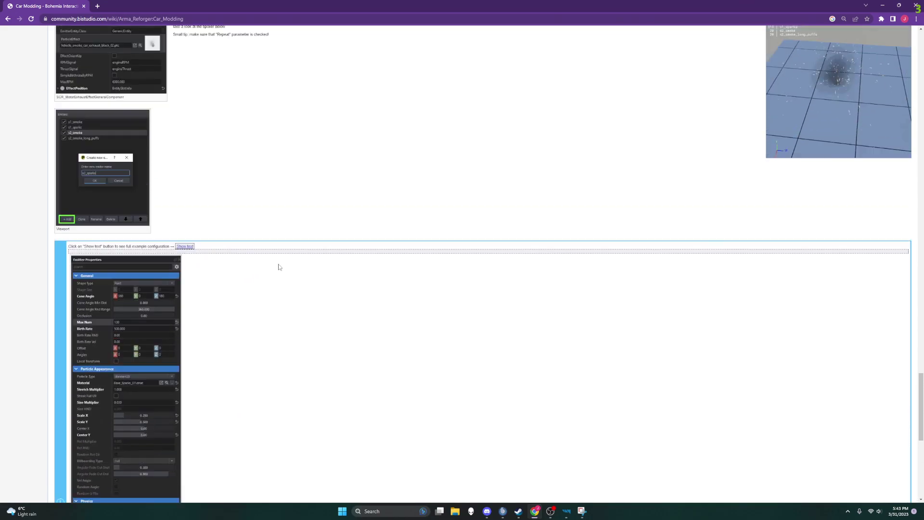
pyautogui.scroll(3, 279, 267)
pyautogui.scroll(-1, 415, 291)
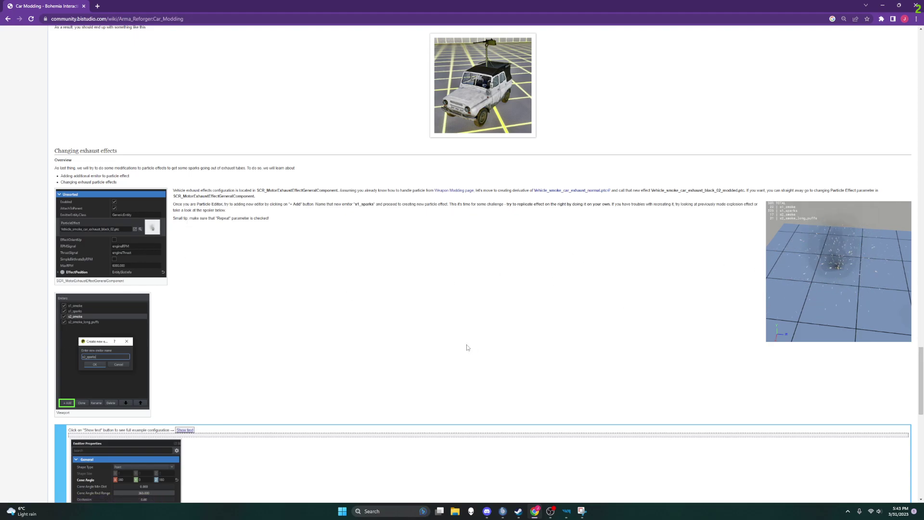
pyautogui.scroll(-4, 330, 326)
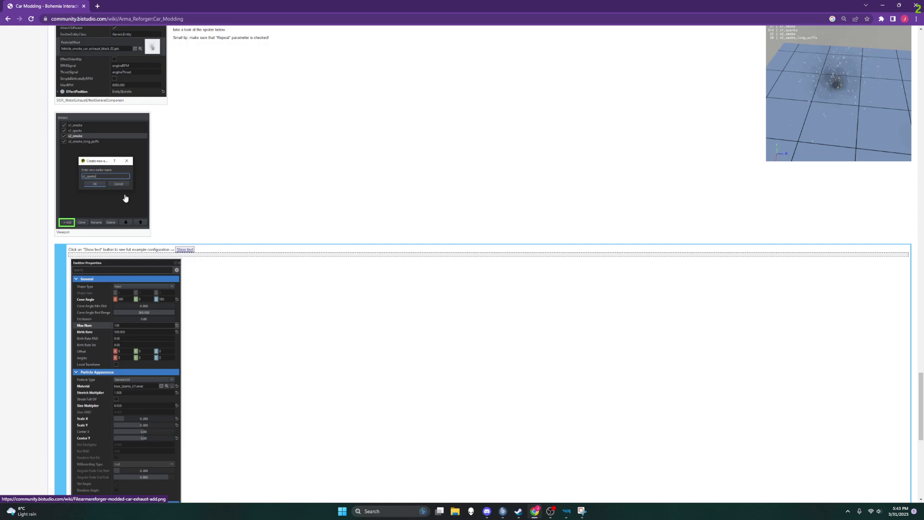
pyautogui.scroll(2, 134, 198)
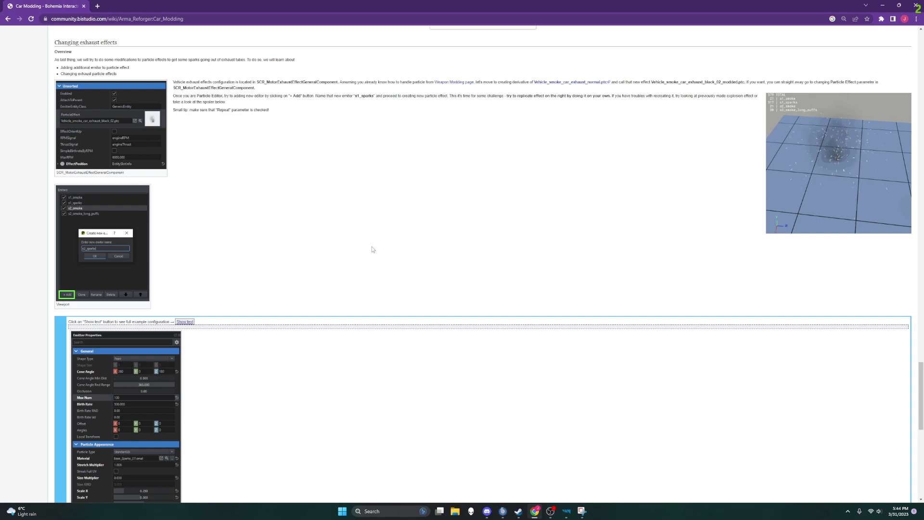
# Examine the wiki's full example emitter configuration against its reference image of the sparks, down to the in-game testing section.
pyautogui.scroll(-8, 371, 249)
pyautogui.scroll(5, 371, 250)
pyautogui.scroll(-5, 371, 250)
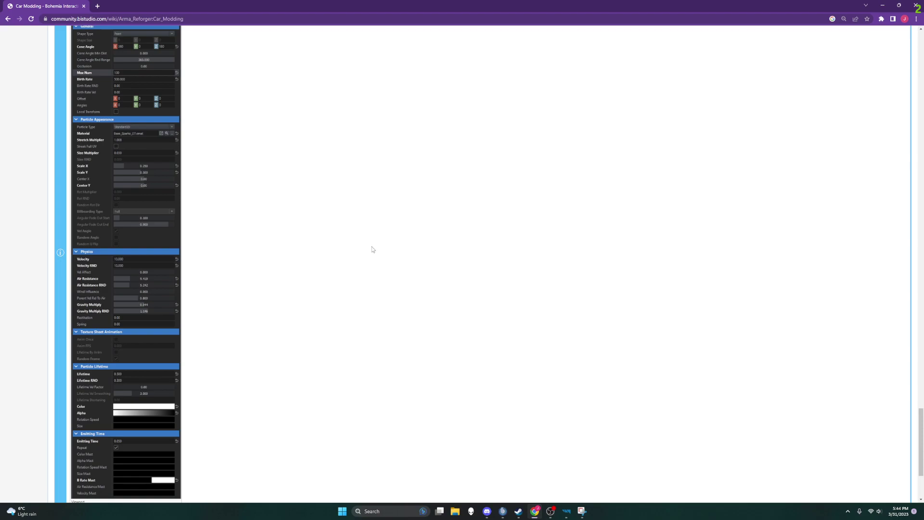
pyautogui.scroll(1, 372, 249)
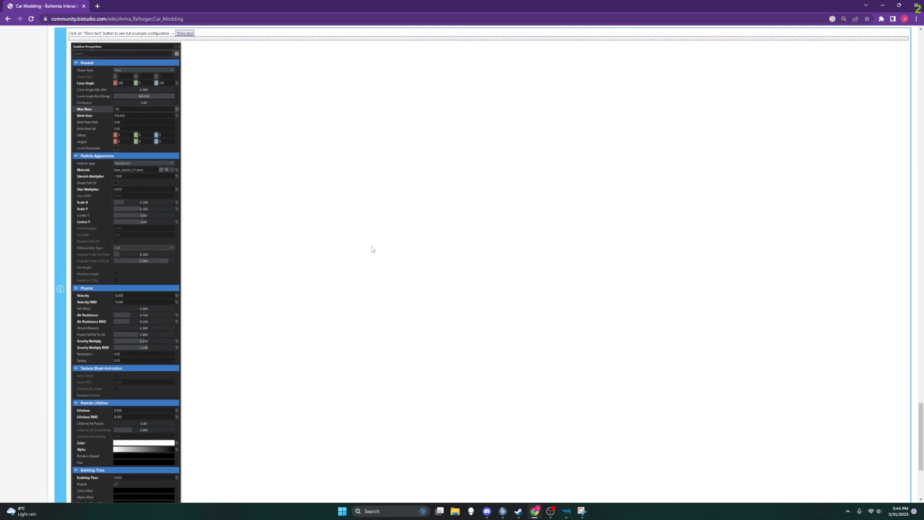
pyautogui.scroll(8, 371, 250)
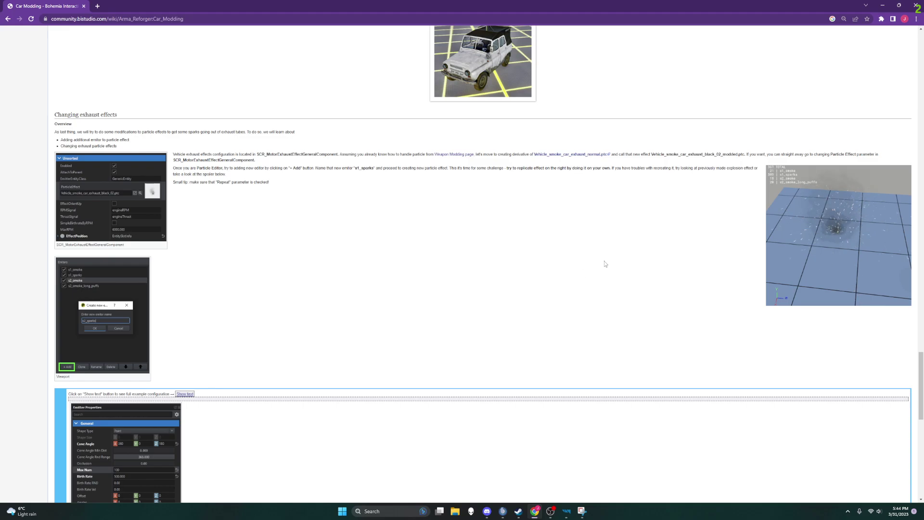
pyautogui.scroll(-6, 312, 240)
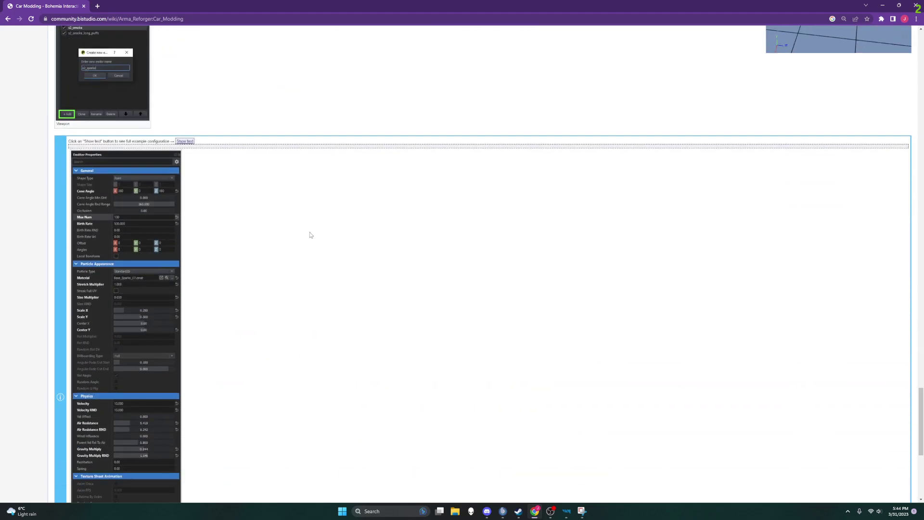
pyautogui.keyDown('ctrl'); pyautogui.scroll(-1, 311, 232); pyautogui.keyUp('ctrl')
pyautogui.keyDown('ctrl'); pyautogui.scroll(1, 310, 234); pyautogui.keyUp('ctrl')
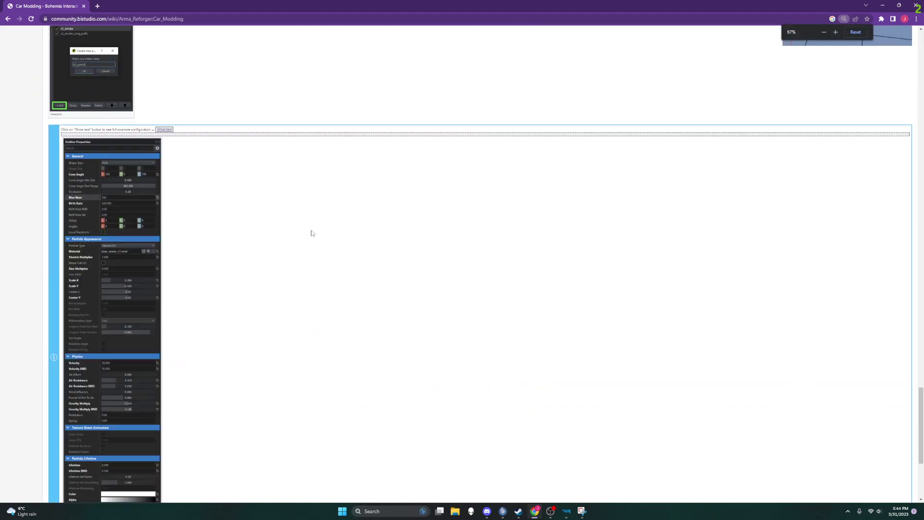
pyautogui.scroll(5, 312, 232)
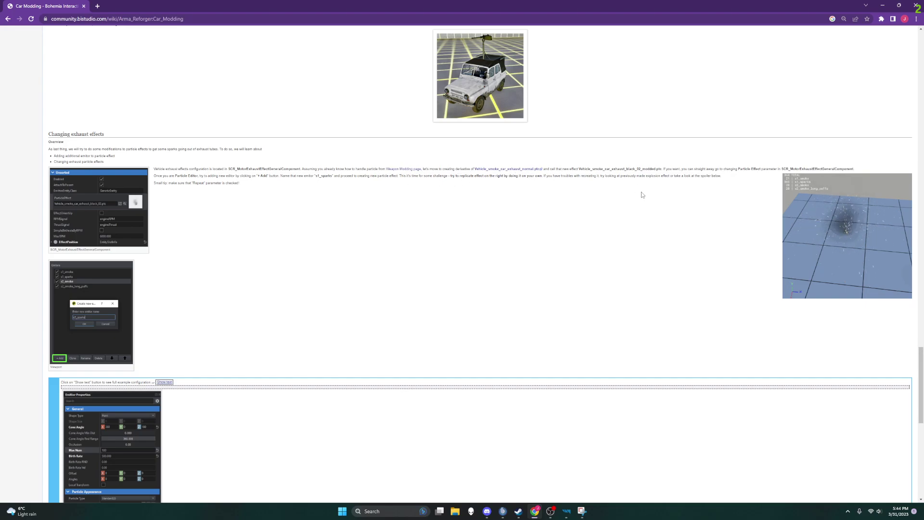
pyautogui.scroll(-7, 641, 193)
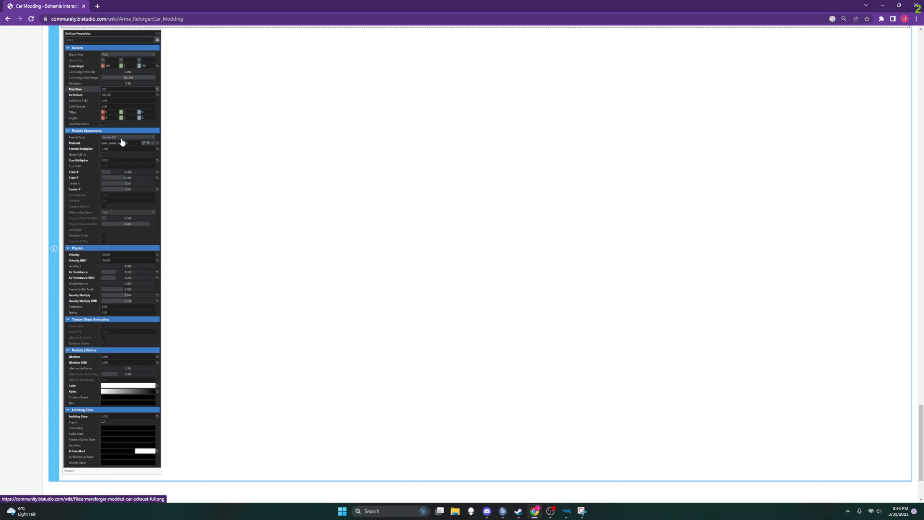
pyautogui.scroll(-2, 107, 129)
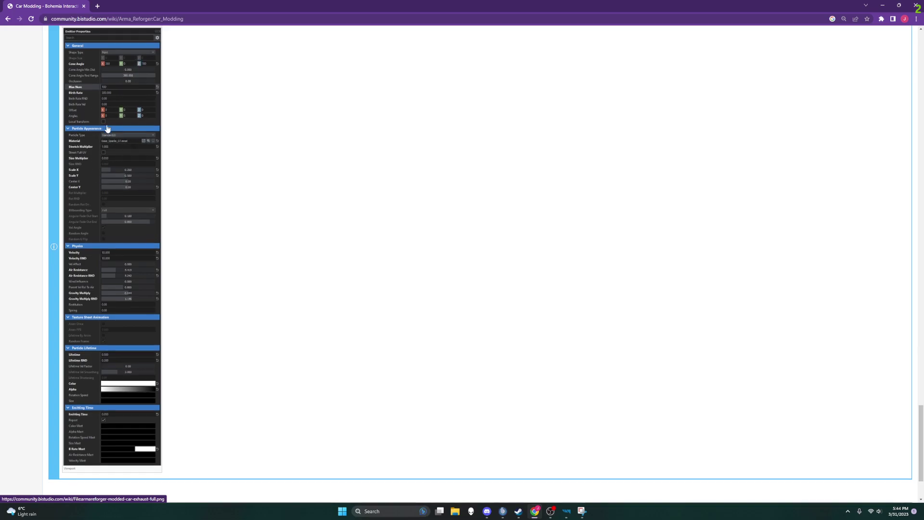
pyautogui.scroll(9, 286, 316)
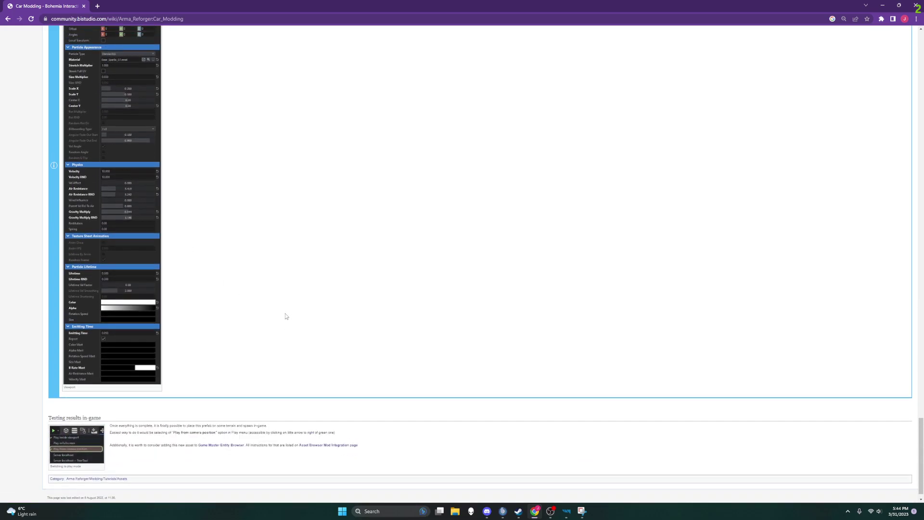
# Return to the Particle Editor and save the modded exhaust effect Vehicle_smoke_car_exhaust_black_02_modded.ptc.
pyautogui.click(567, 514)
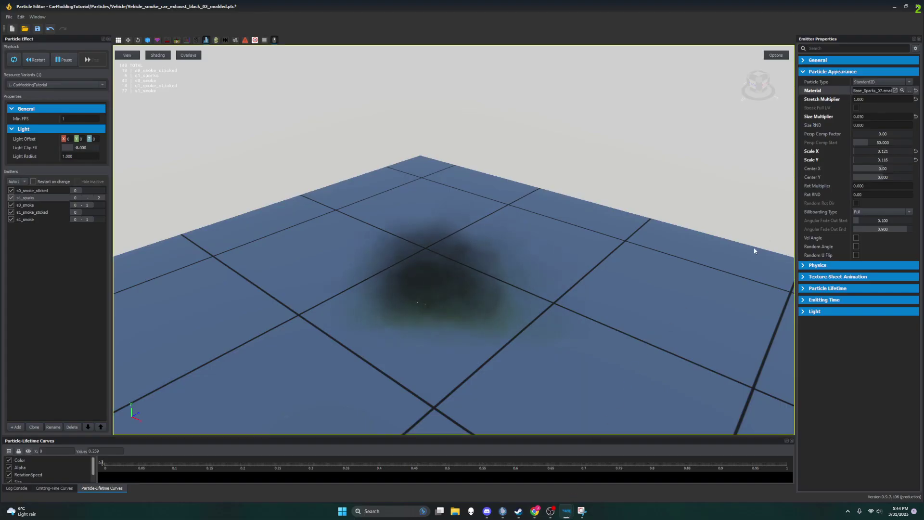
pyautogui.click(9, 16)
pyautogui.click(36, 40)
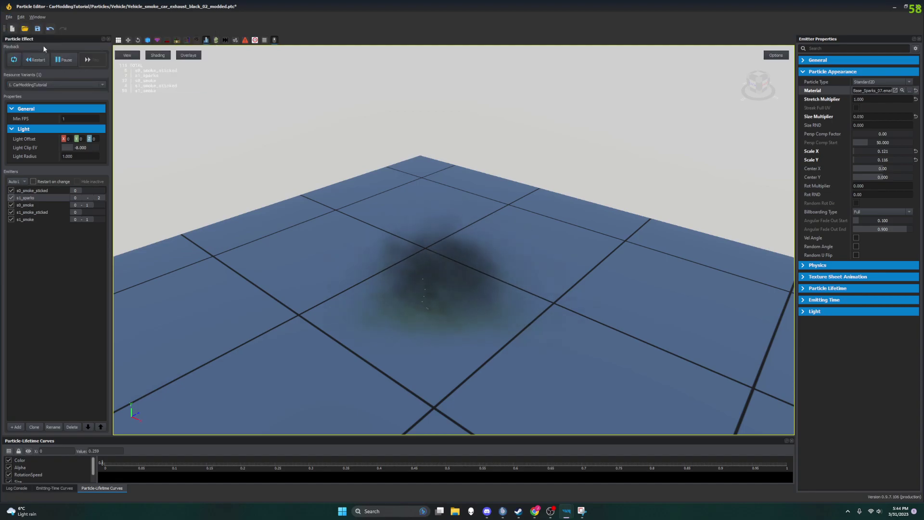
pyautogui.click(10, 18)
pyautogui.click(10, 18)
pyautogui.click(10, 18)
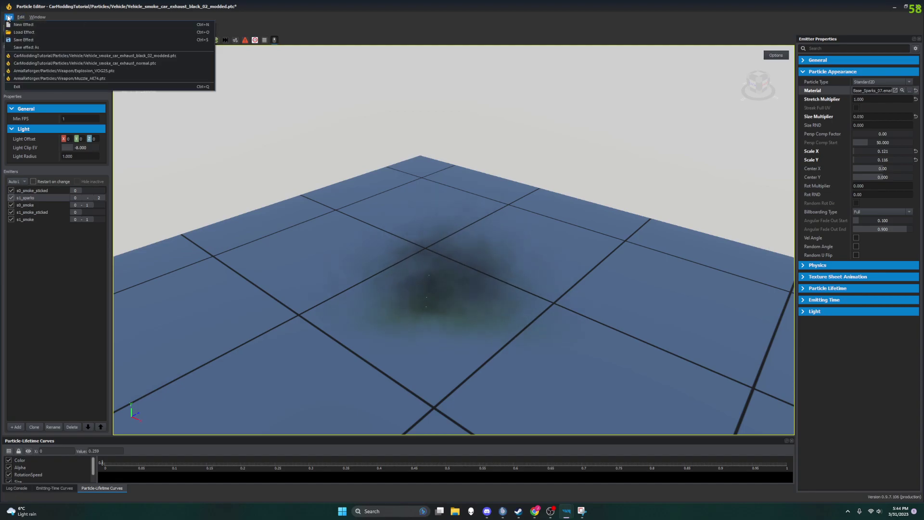
pyautogui.click(18, 40)
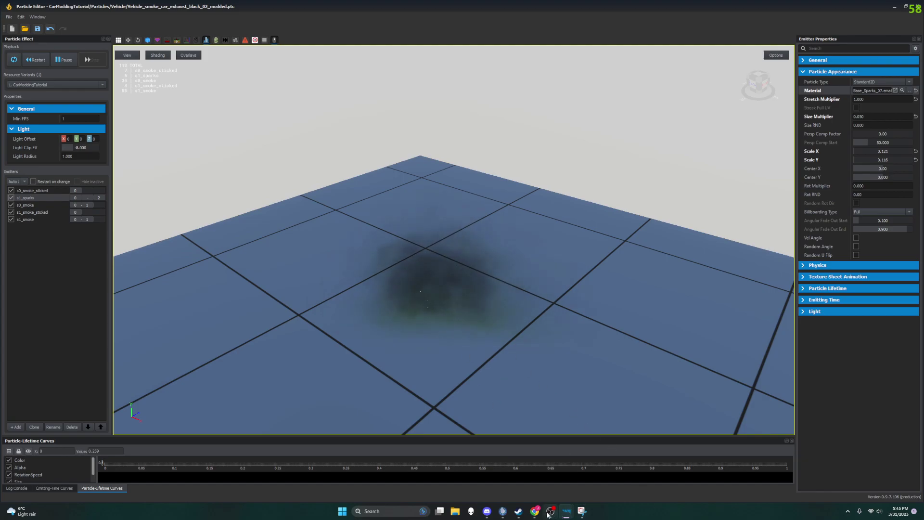
# Save the modded exhaust effect Vehicle_smoke_car_exhaust_black_02_modded.ptc, close the Particle Editor and return to the Enfusion Workbench.
pyautogui.moveTo(552, 512)
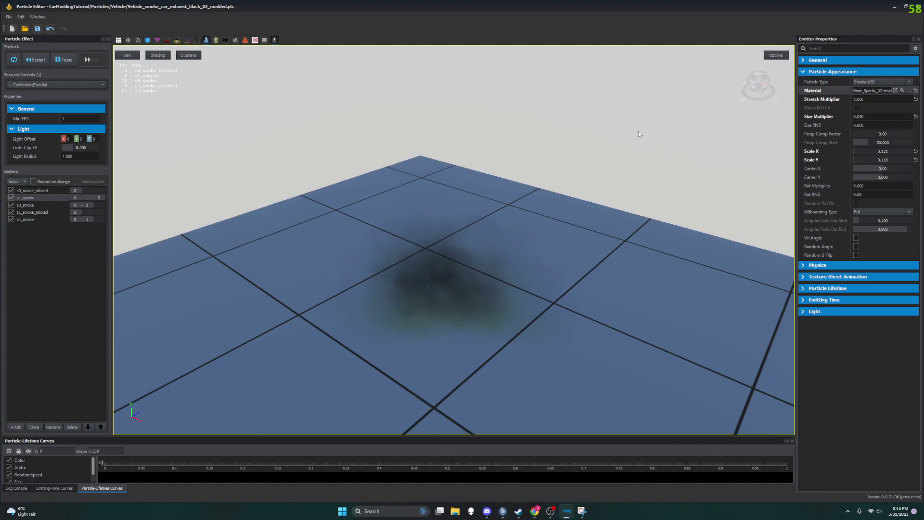
pyautogui.click(9, 16)
pyautogui.click(25, 40)
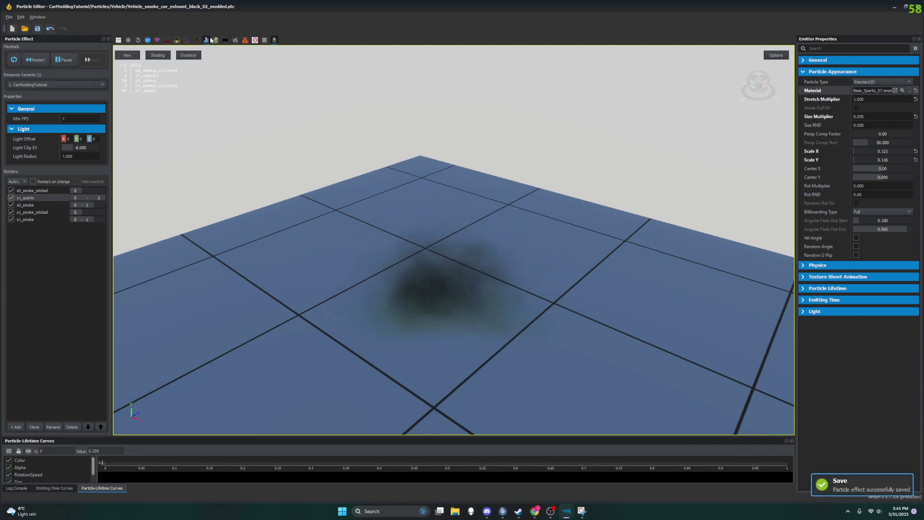
pyautogui.click(912, 8)
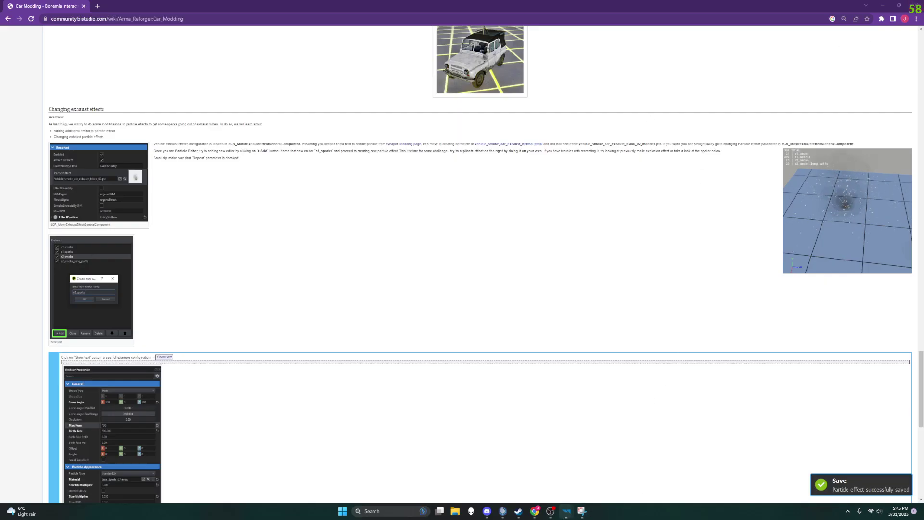
pyautogui.hotkey('alt', 'Tab')
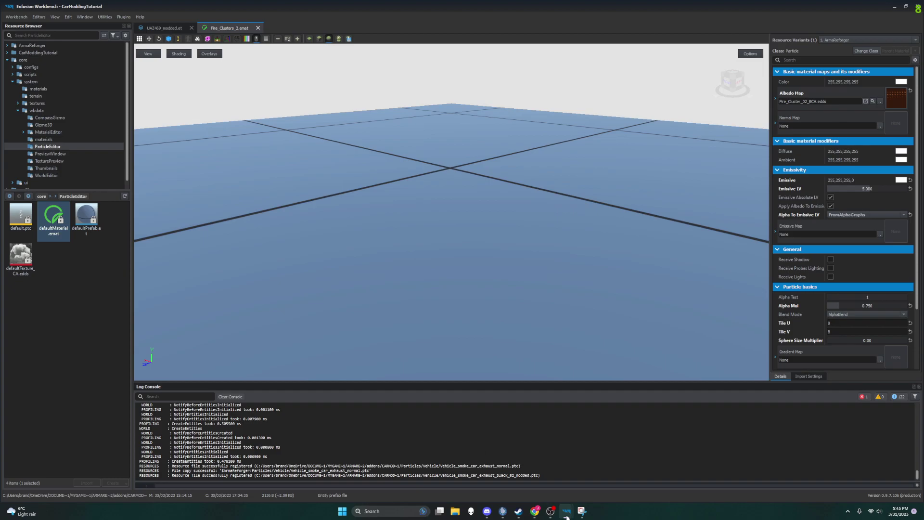
# Switch to the World Editor and select the SCR_MotorExhaustEffectGeneralComponent of the UAZ469_modded vehicle.
pyautogui.moveTo(570, 515)
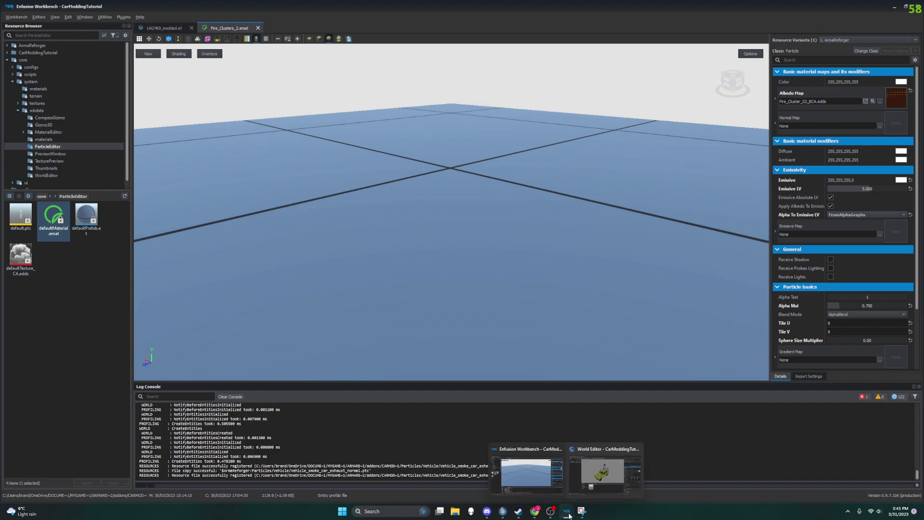
pyautogui.click(607, 477)
pyautogui.moveTo(433, 207); pyautogui.dragTo(592, 137, button='middle')
pyautogui.moveTo(481, 192); pyautogui.dragTo(492, 132, button='middle')
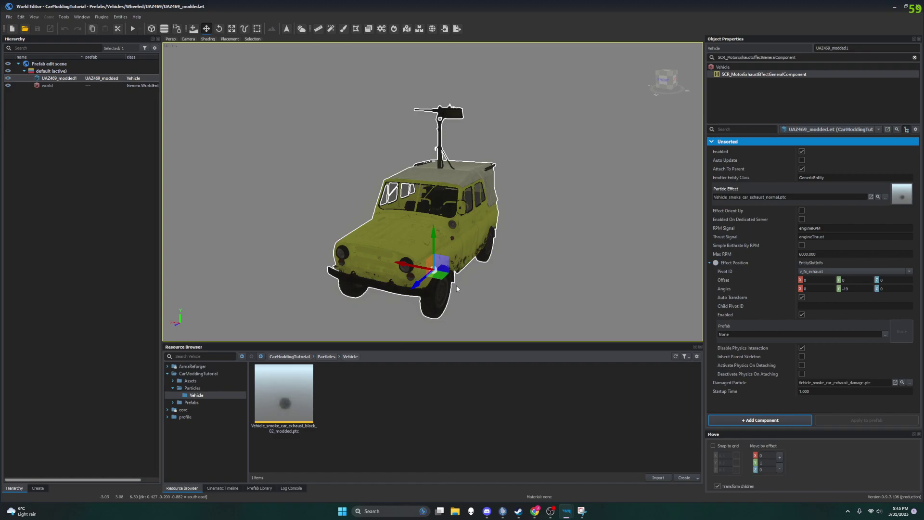
pyautogui.moveTo(456, 285); pyautogui.dragTo(585, 283, button='middle')
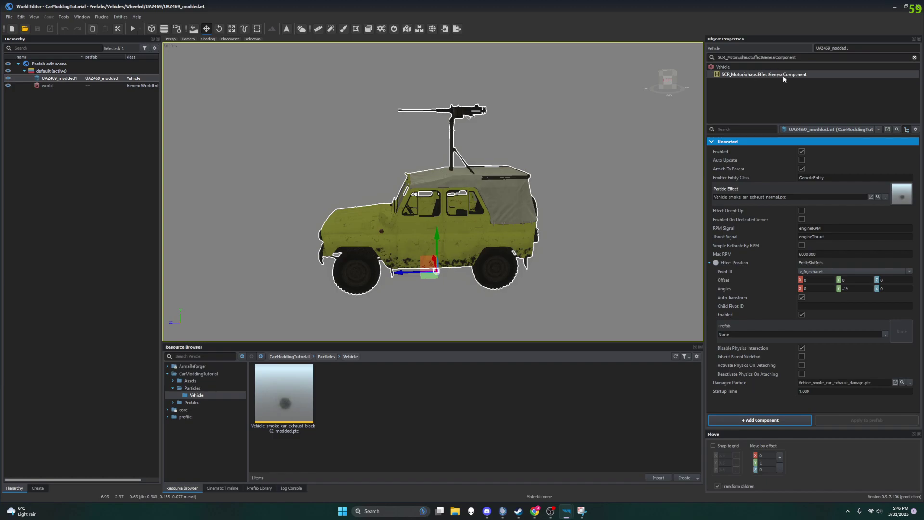
pyautogui.click(800, 74)
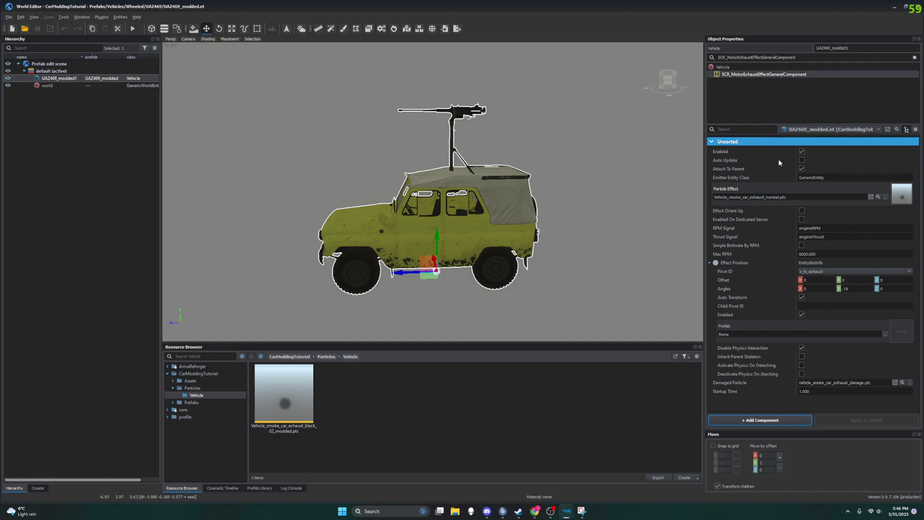
# Set the component's Particle Effect to Vehicle_smoke_car_exhaust_black_02_modded.ptc from CarModdingTutorial's Particles/Vehicle folder.
pyautogui.click(886, 197)
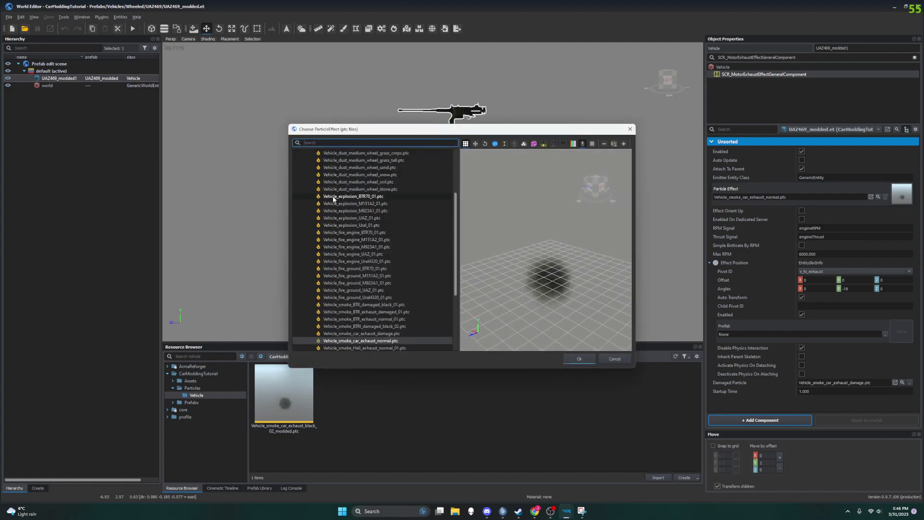
pyautogui.scroll(10, 380, 231)
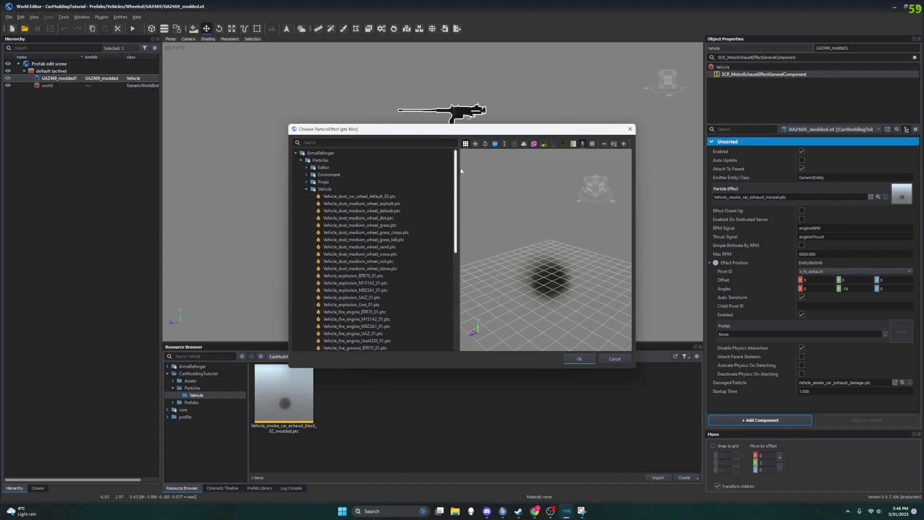
pyautogui.click(306, 189)
pyautogui.click(295, 152)
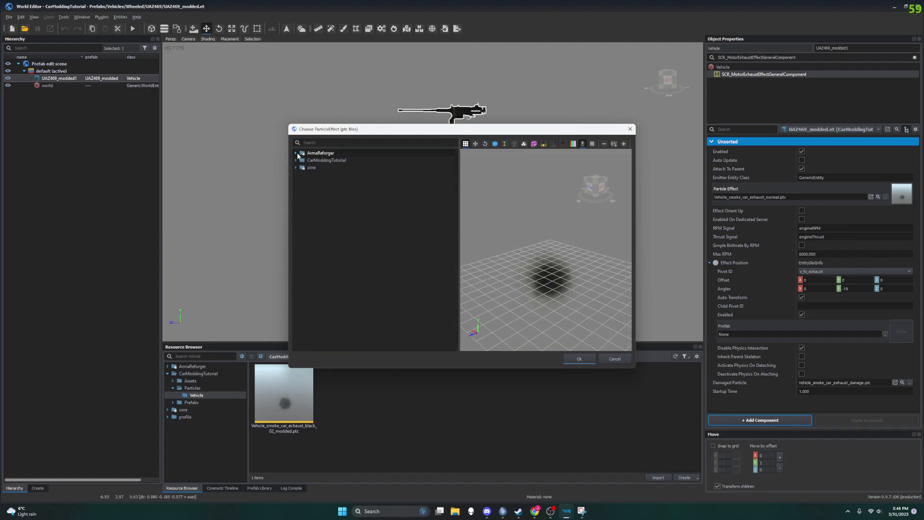
pyautogui.click(295, 160)
pyautogui.click(301, 167)
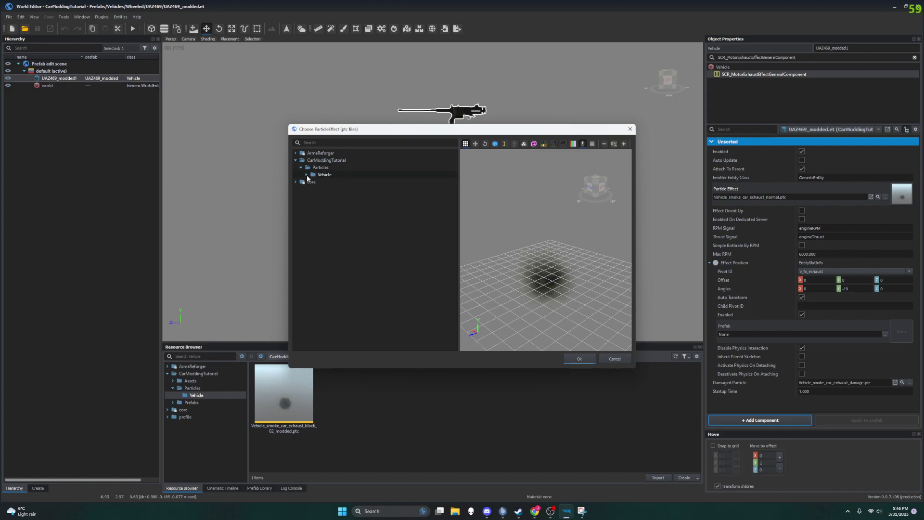
pyautogui.click(306, 174)
pyautogui.click(322, 181)
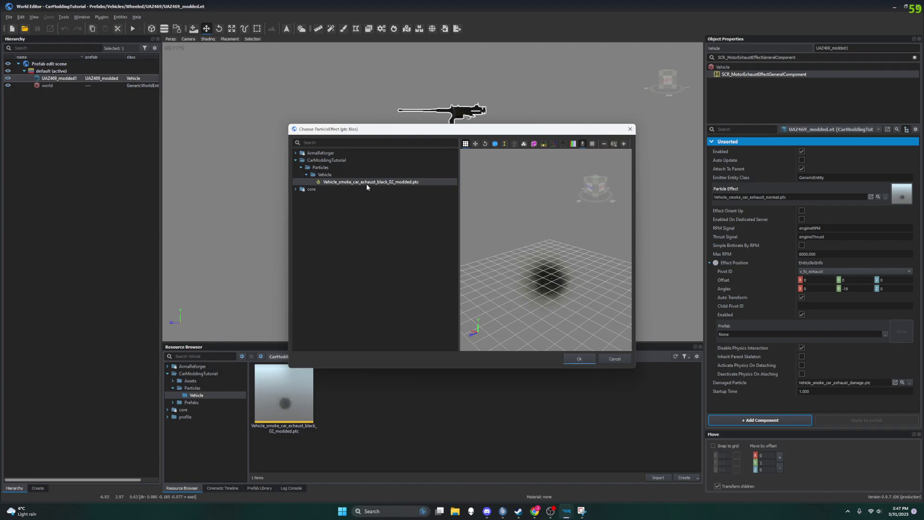
pyautogui.click(575, 359)
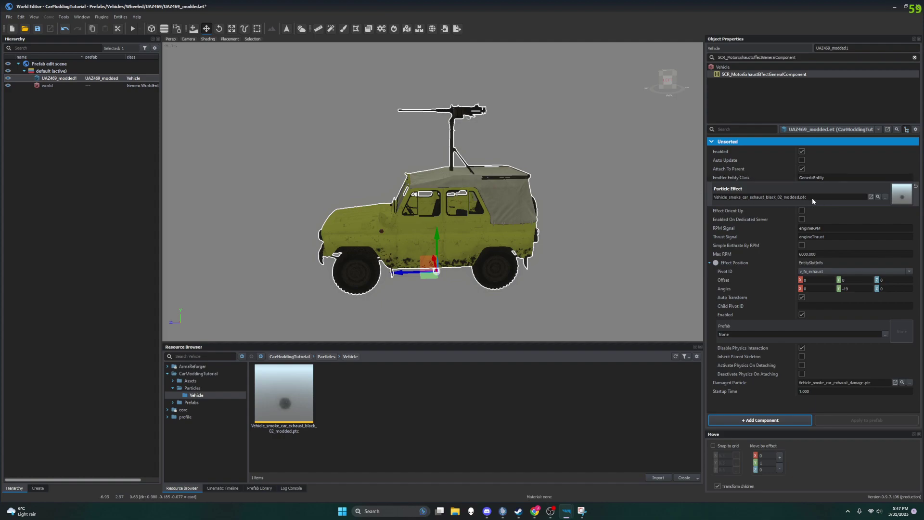
pyautogui.click(680, 237)
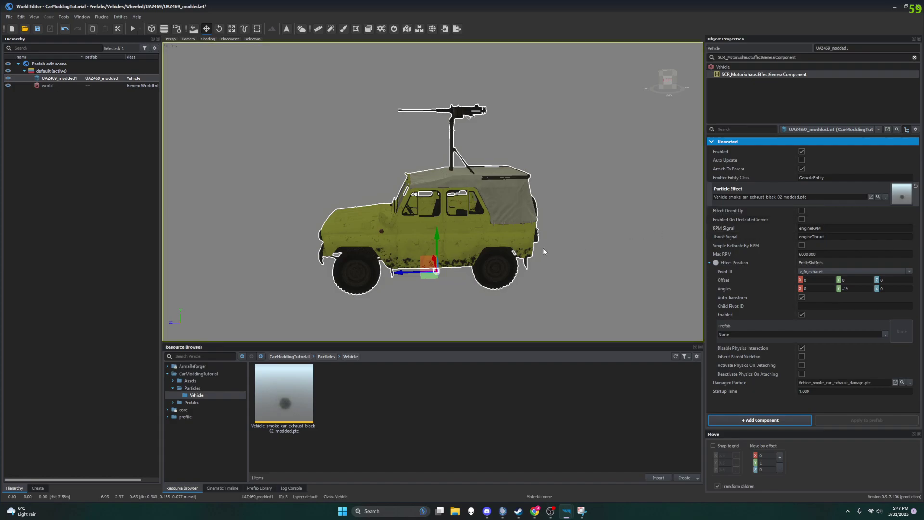
pyautogui.moveTo(529, 243); pyautogui.dragTo(549, 249, button='right')
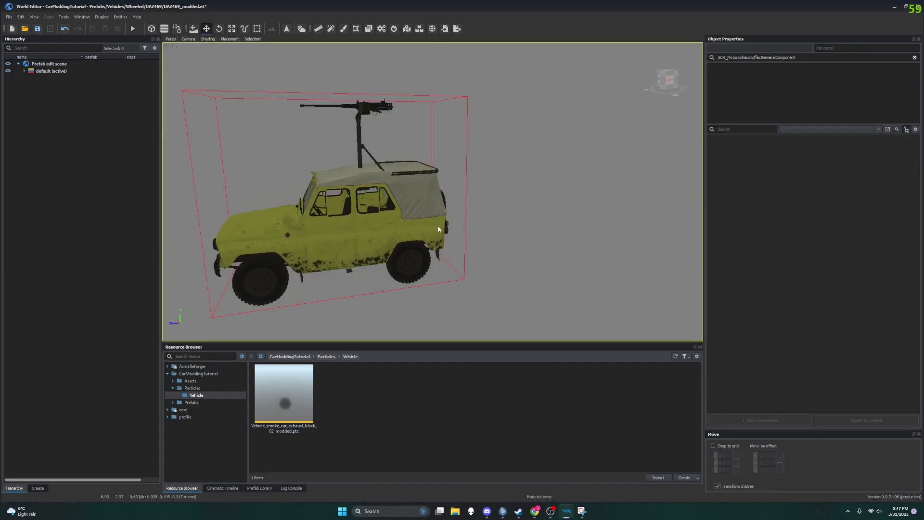
pyautogui.click(395, 227)
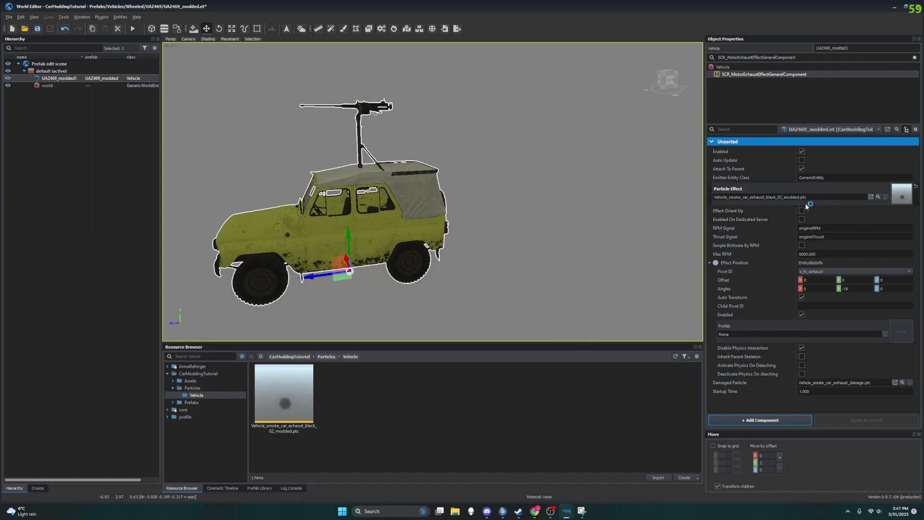
pyautogui.rightClick(907, 194)
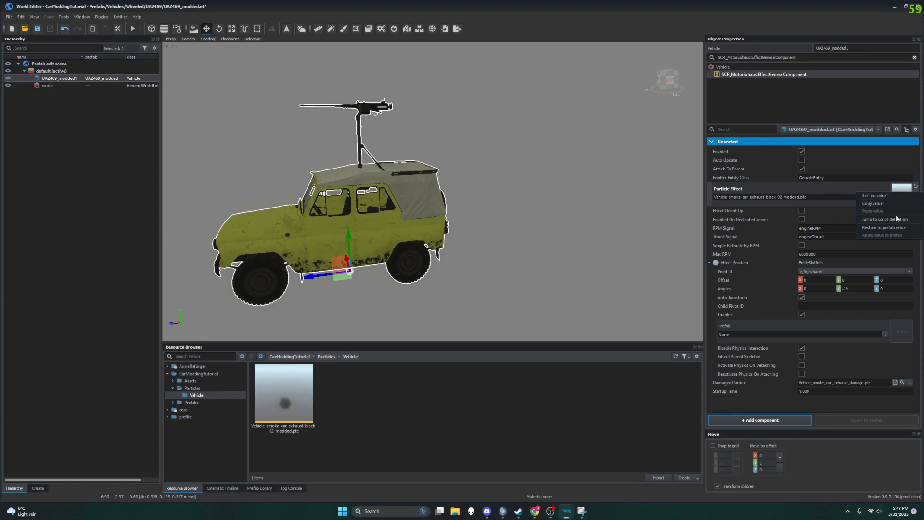
pyautogui.click(609, 191)
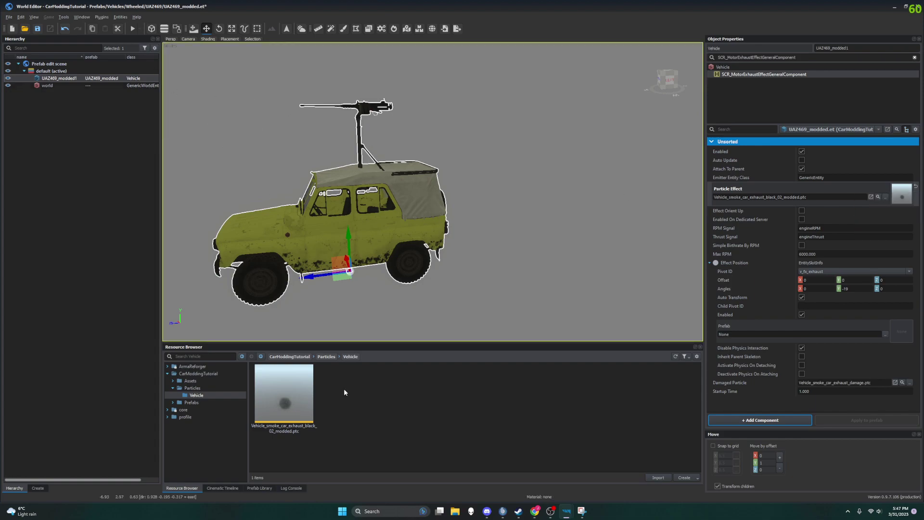
# Save the UAZ469_modded prefab using the save with options command, keeping its file selected.
pyautogui.click(10, 18)
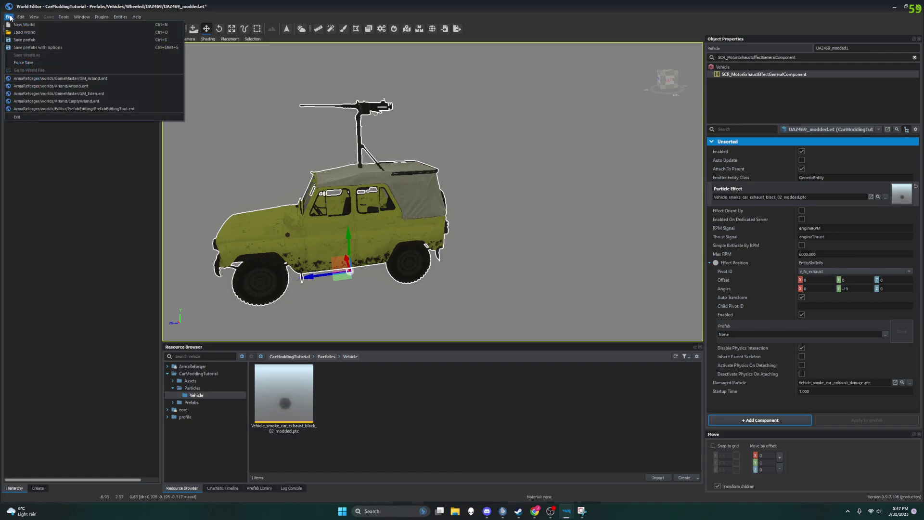
pyautogui.click(29, 46)
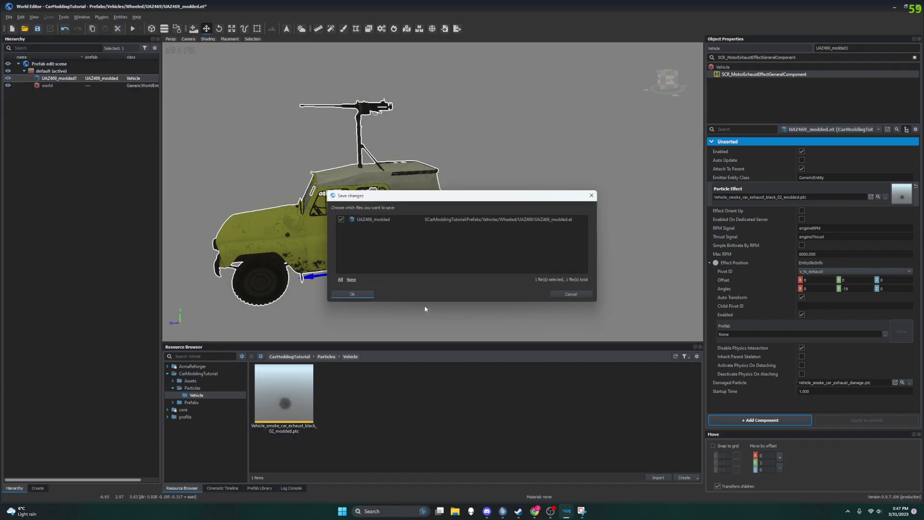
pyautogui.click(363, 297)
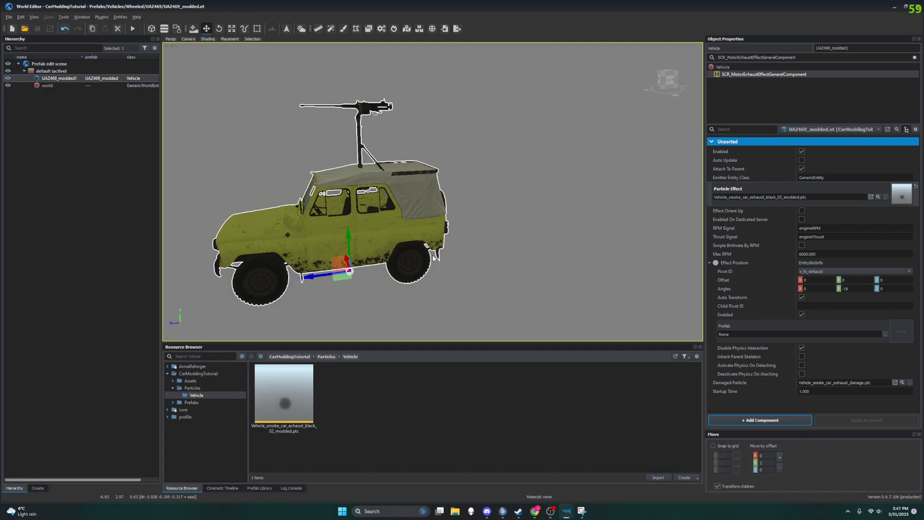
pyautogui.click(390, 249)
pyautogui.press('f')
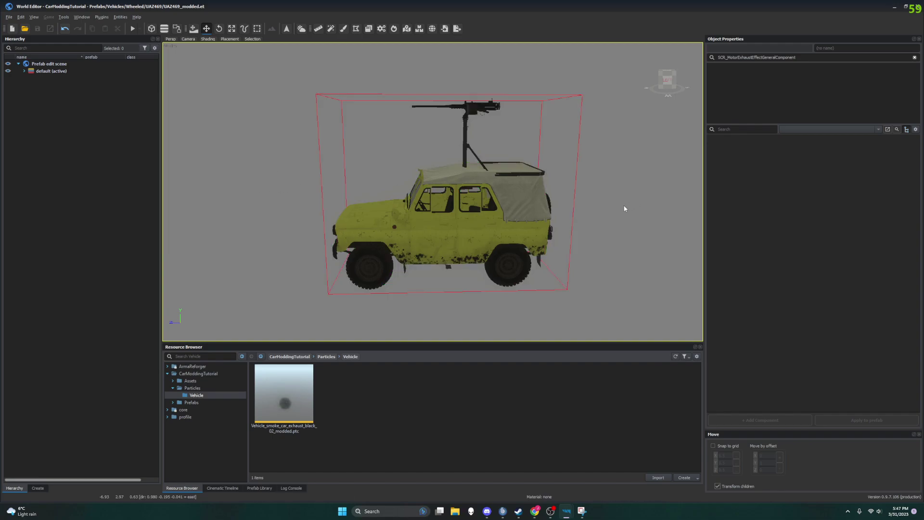
pyautogui.moveTo(576, 258); pyautogui.dragTo(510, 274, button='right')
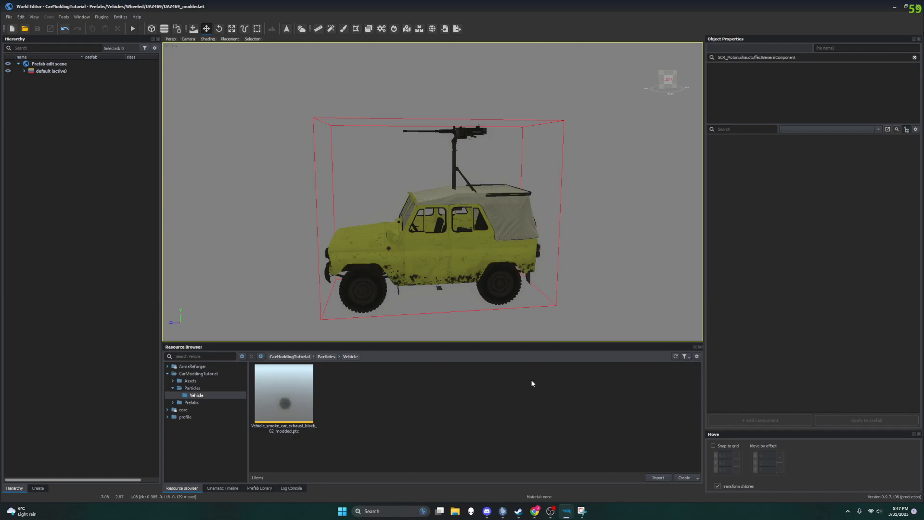
pyautogui.click(551, 510)
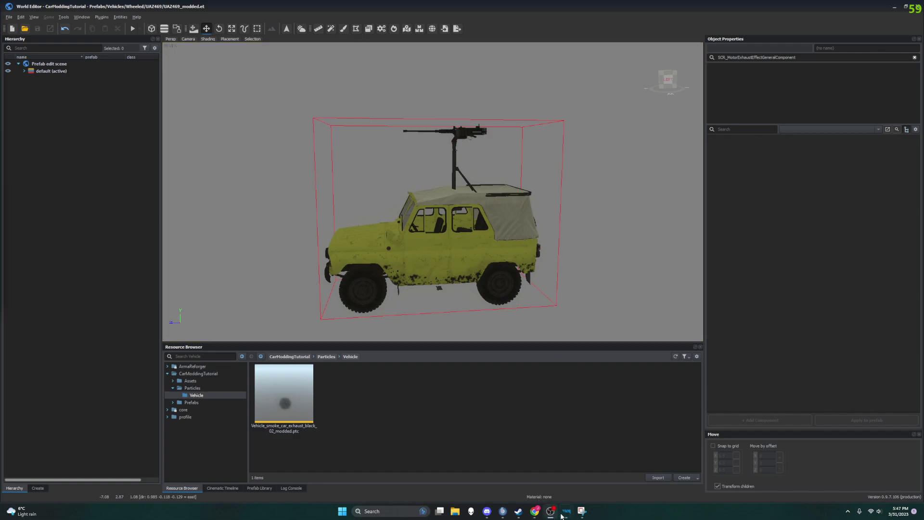
# Switch to the Car Modding wiki page in Chrome, enlarge it and review from "Changing exhaust effects" through "Testing results in-game".
pyautogui.click(534, 511)
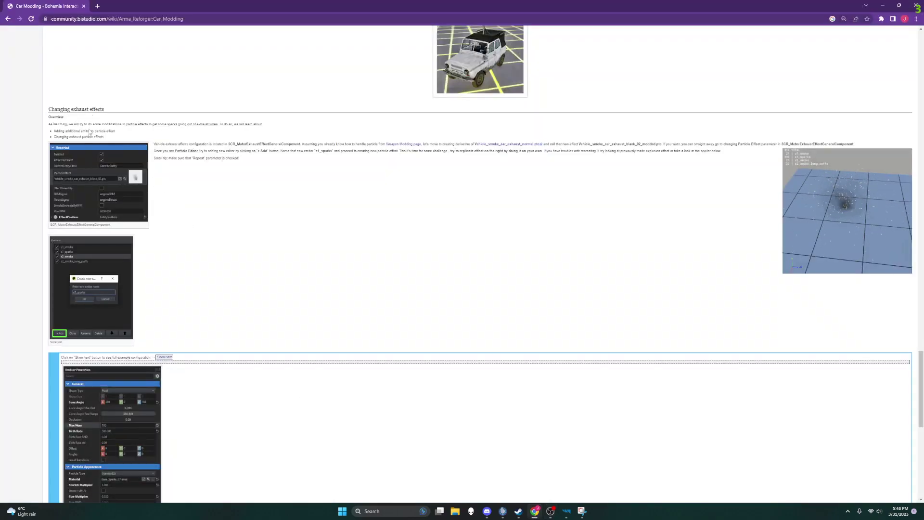
pyautogui.keyDown('ctrl'); pyautogui.scroll(5, 89, 132); pyautogui.keyUp('ctrl')
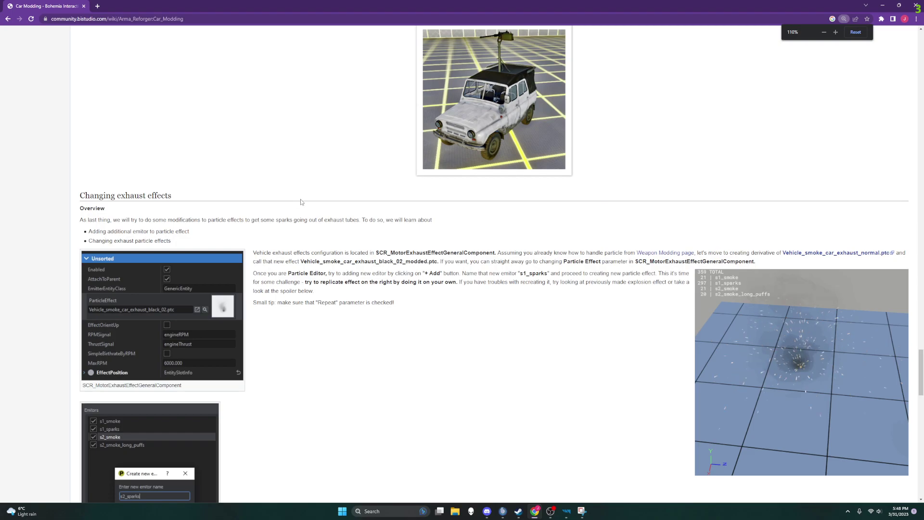
pyautogui.scroll(-2, 302, 201)
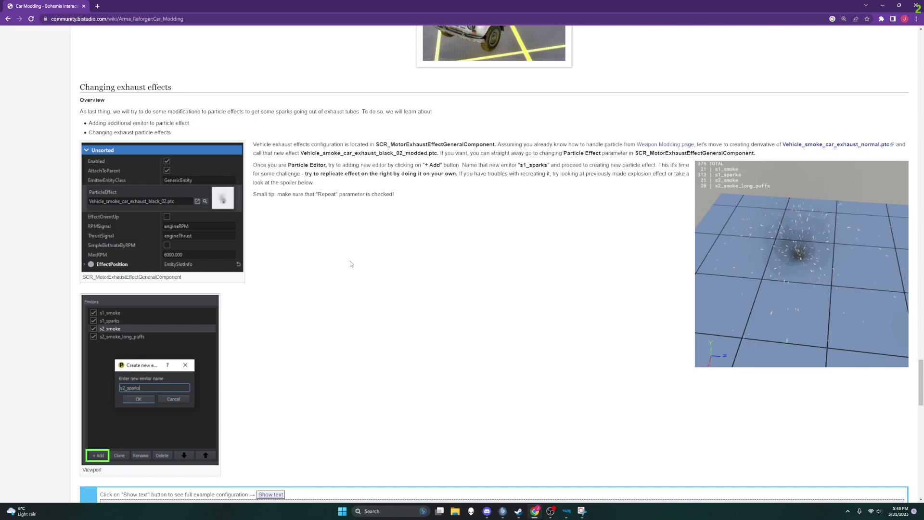
pyautogui.scroll(-10, 350, 263)
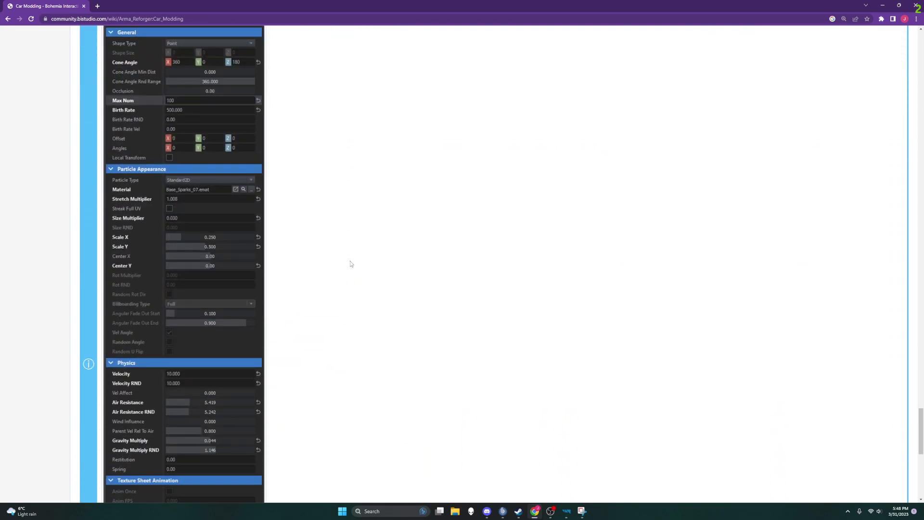
pyautogui.scroll(-10, 351, 263)
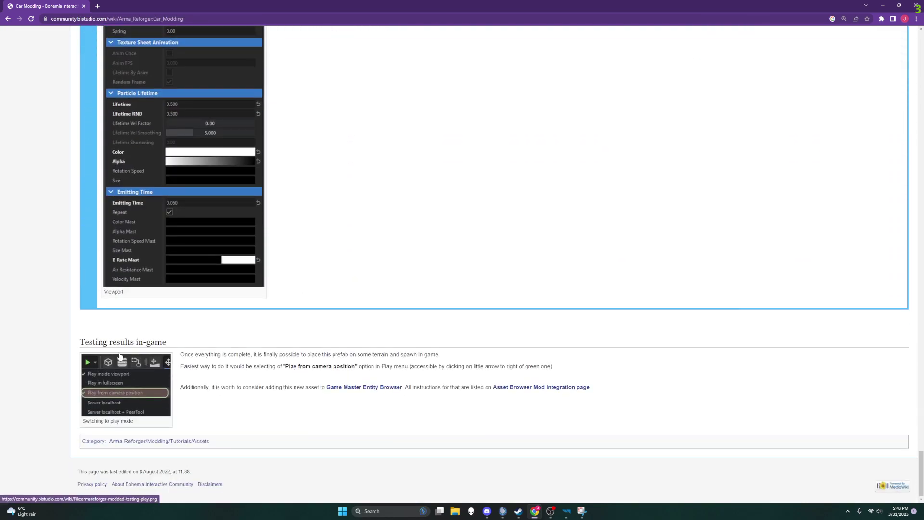